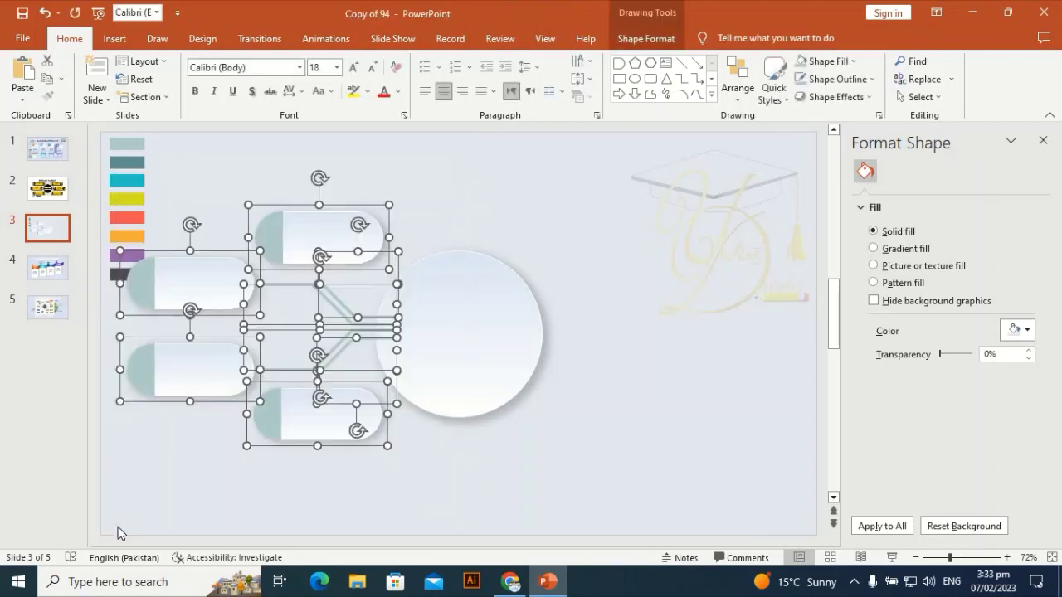
# Group the four left tabs and connectors, duplicate the group and flip the copy horizontally
pyautogui.hotkey('ctrl', 'g')
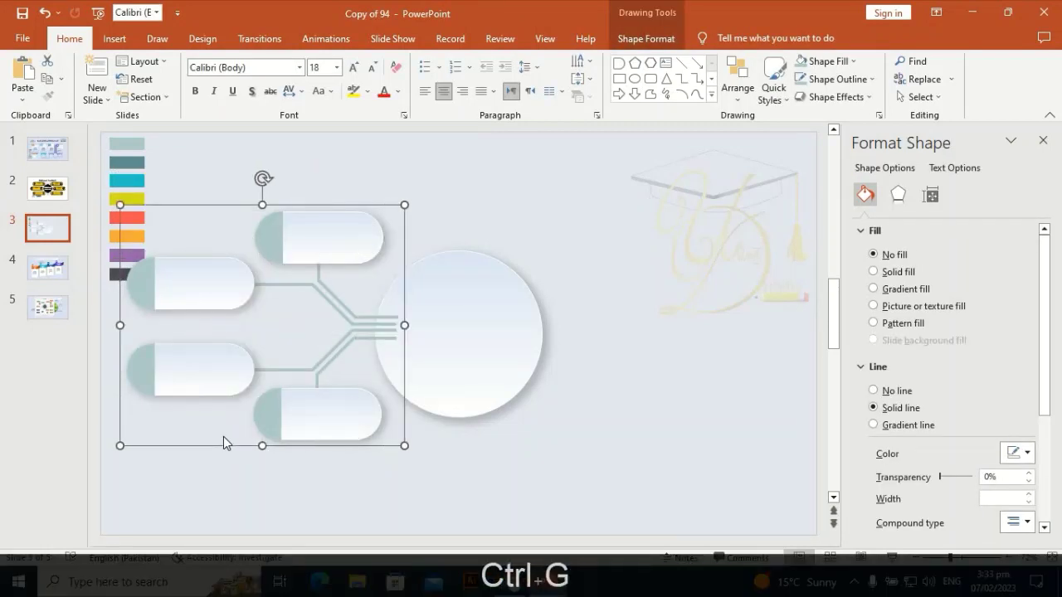
pyautogui.hotkey('ctrl', 'd')
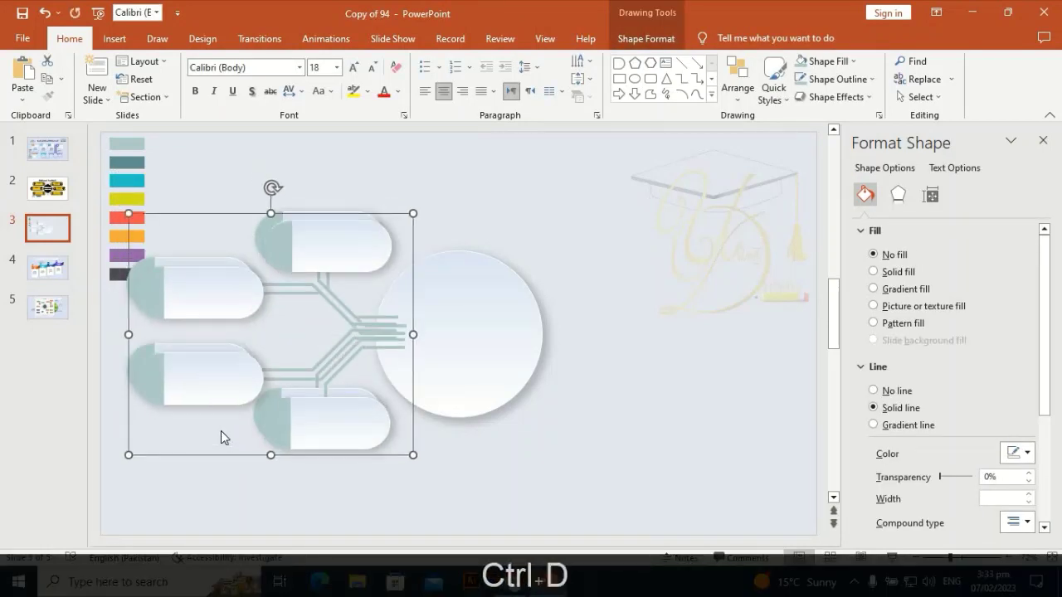
pyautogui.moveTo(377, 413); pyautogui.dragTo(552, 403)
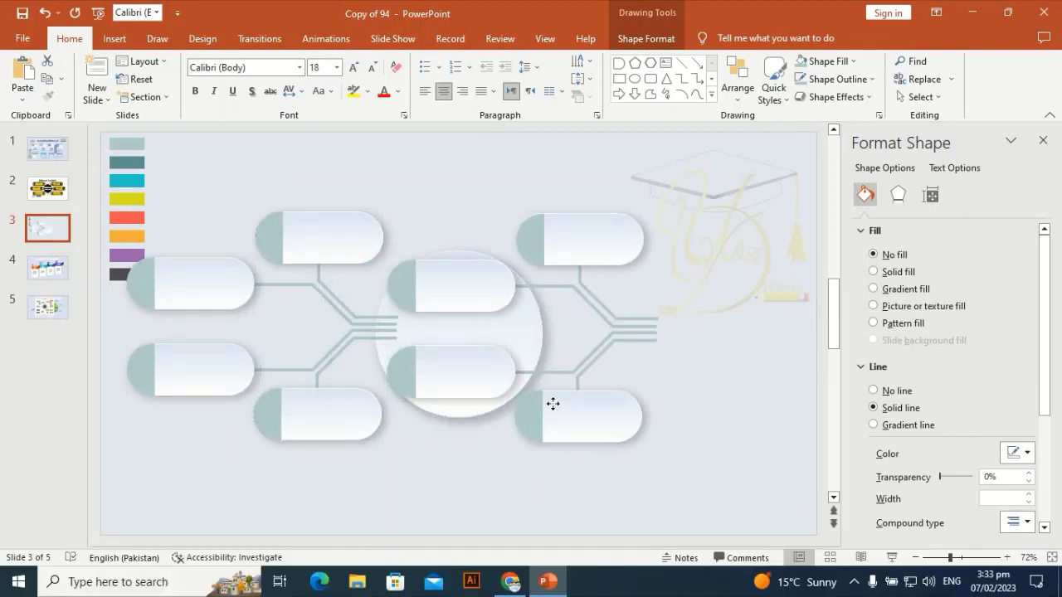
pyautogui.click(646, 39)
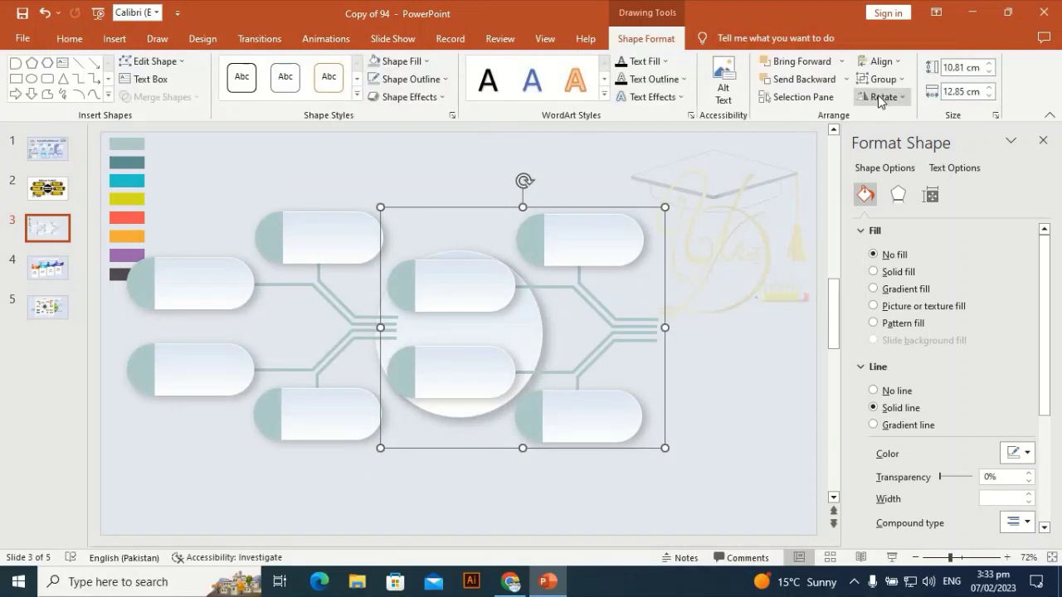
pyautogui.click(882, 97)
pyautogui.click(781, 282)
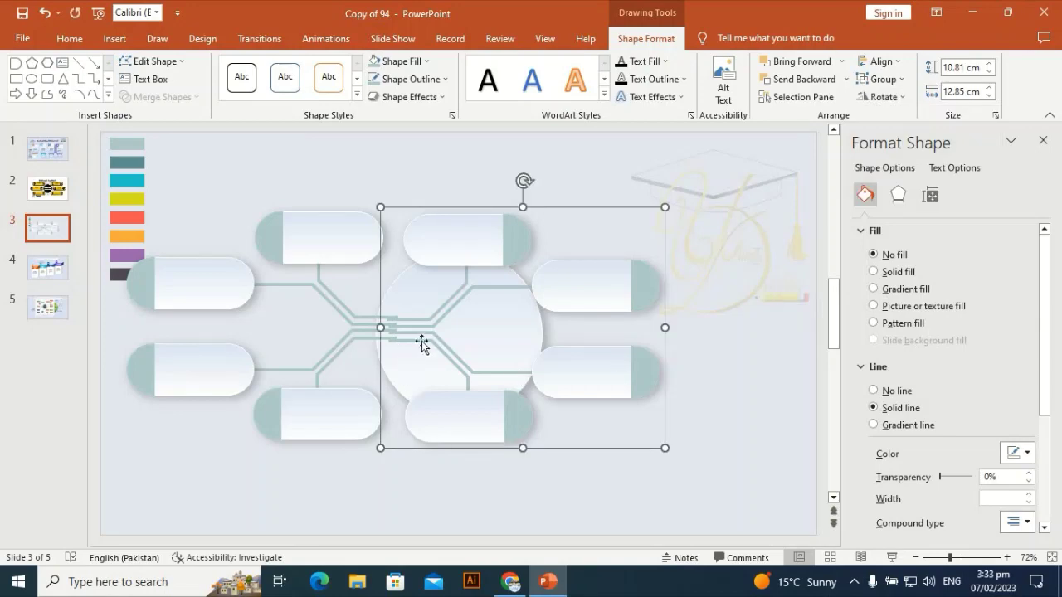
# Position the mirrored tabs right of the circle and align the left group with it
pyautogui.moveTo(428, 334); pyautogui.dragTo(462, 334)
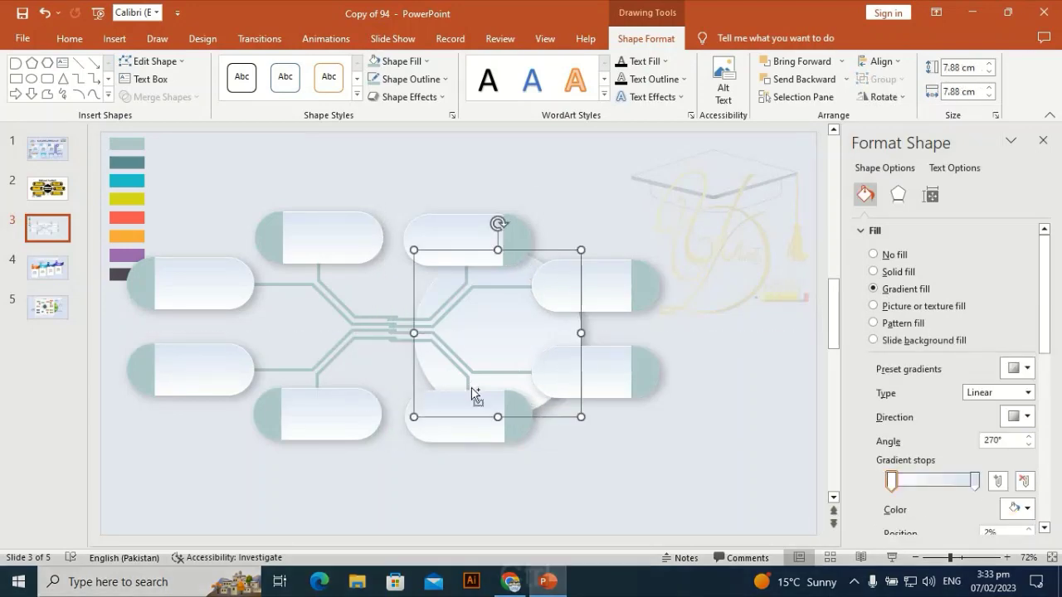
pyautogui.hotkey('ctrl', 'z')
pyautogui.moveTo(593, 377); pyautogui.dragTo(714, 381)
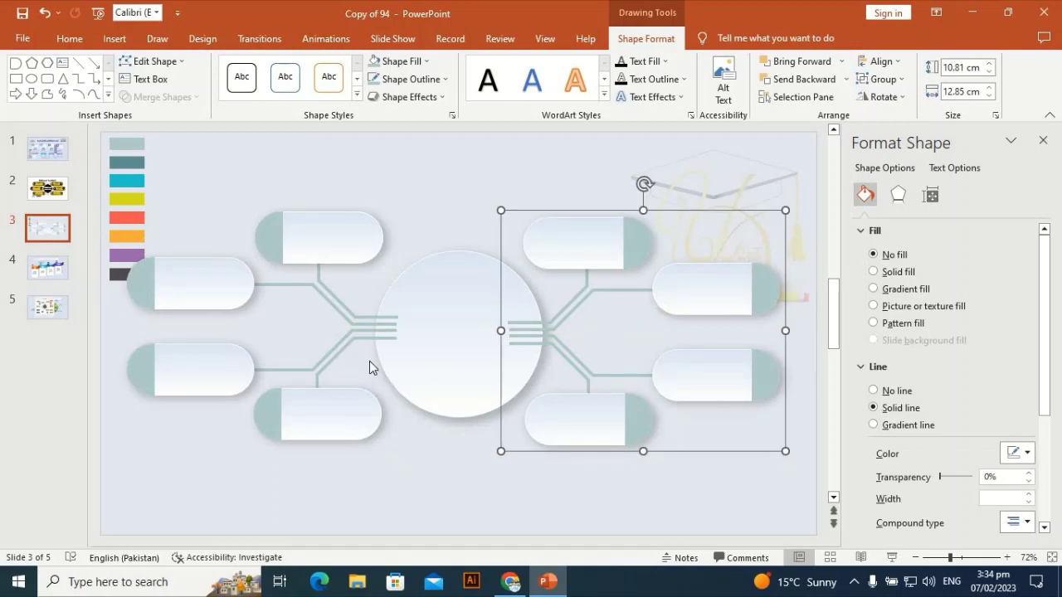
pyautogui.click(344, 316)
pyautogui.moveTo(347, 313); pyautogui.dragTo(350, 319)
# Colour the upper-left connector line dark teal using the swatch colour
pyautogui.click(478, 201)
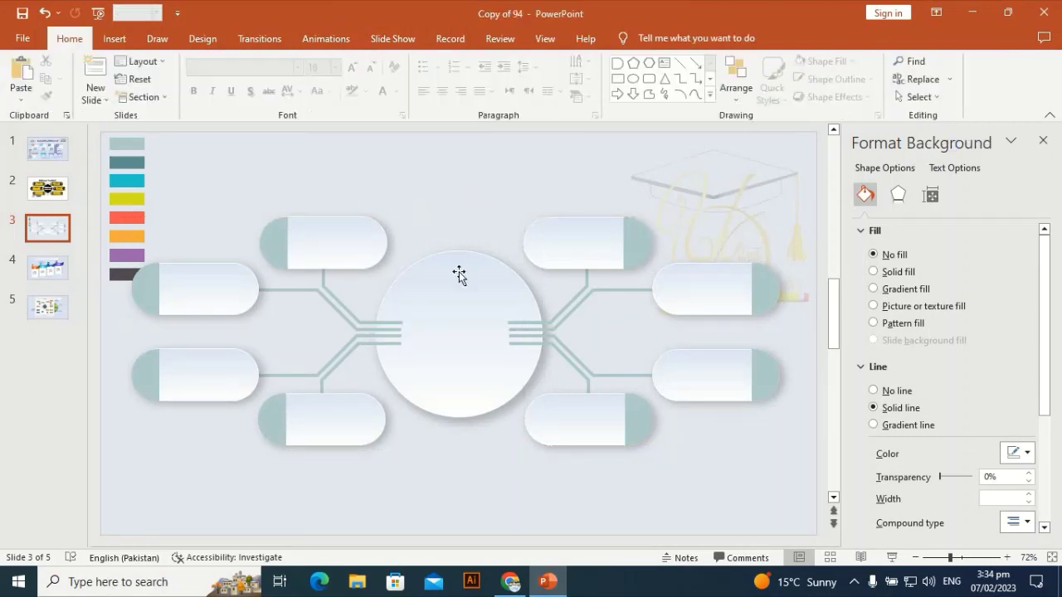
pyautogui.click(453, 346)
pyautogui.rightClick(453, 346)
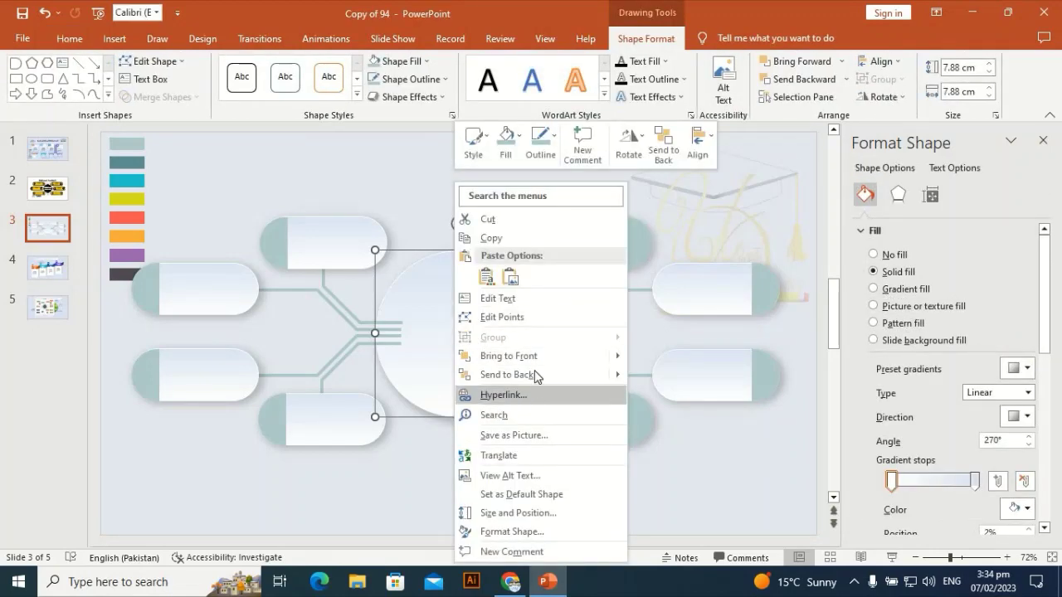
pyautogui.press('Escape')
pyautogui.click(490, 194)
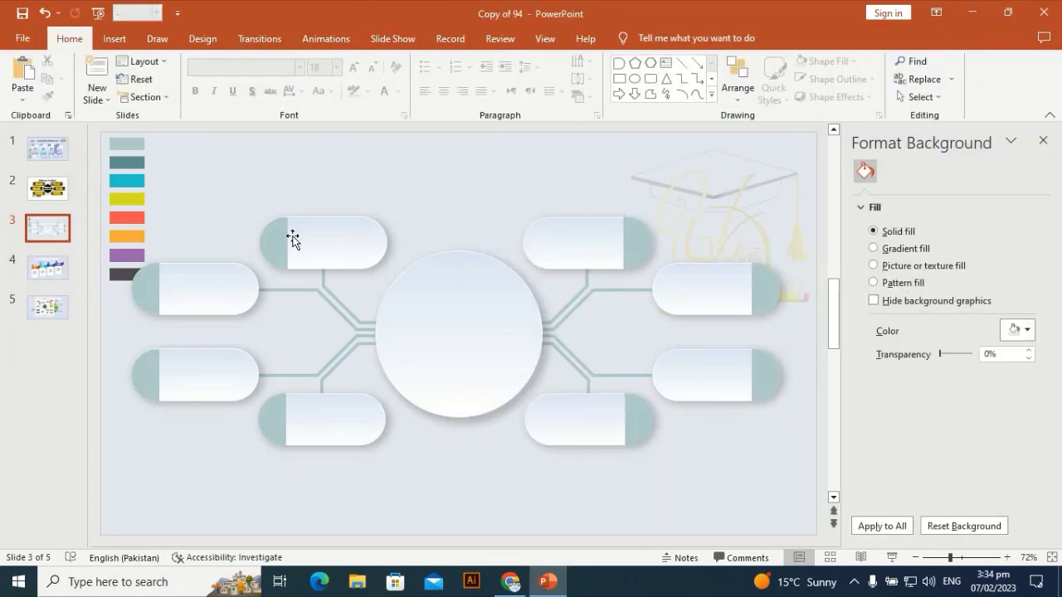
pyautogui.click(292, 295)
pyautogui.click(292, 295)
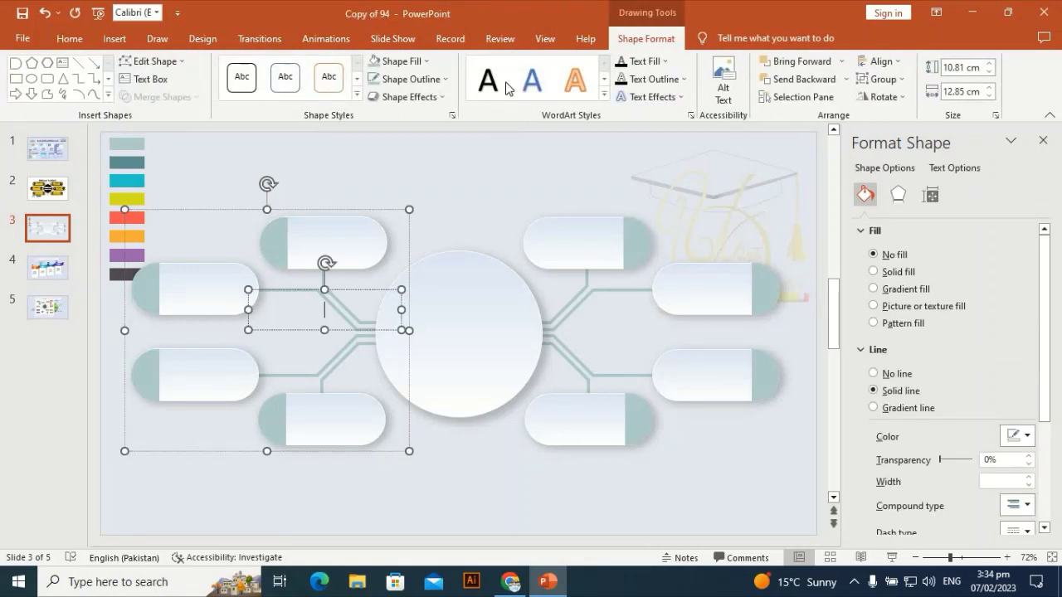
pyautogui.click(294, 288)
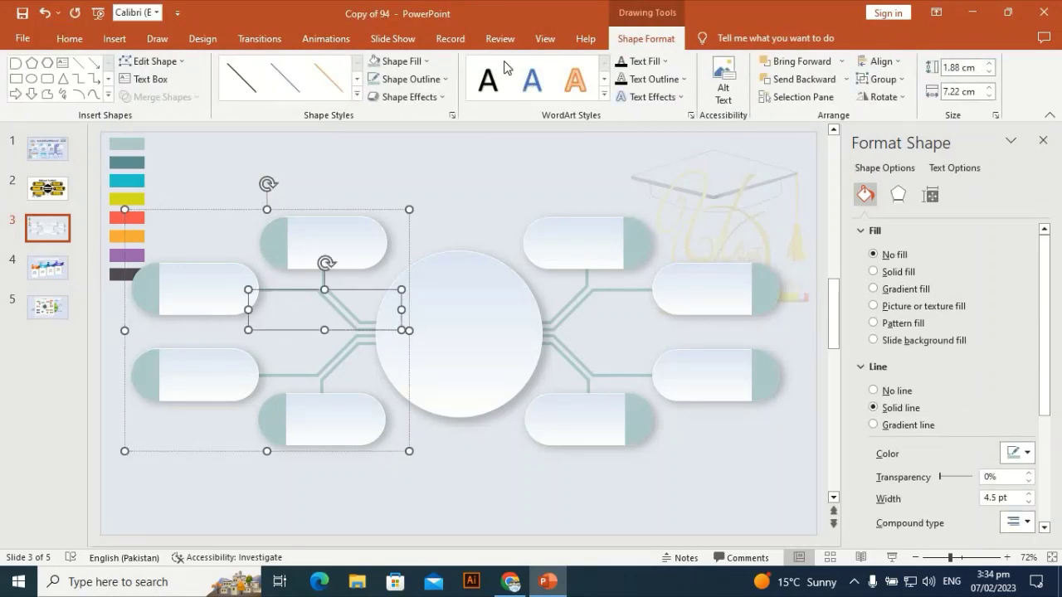
pyautogui.click(427, 78)
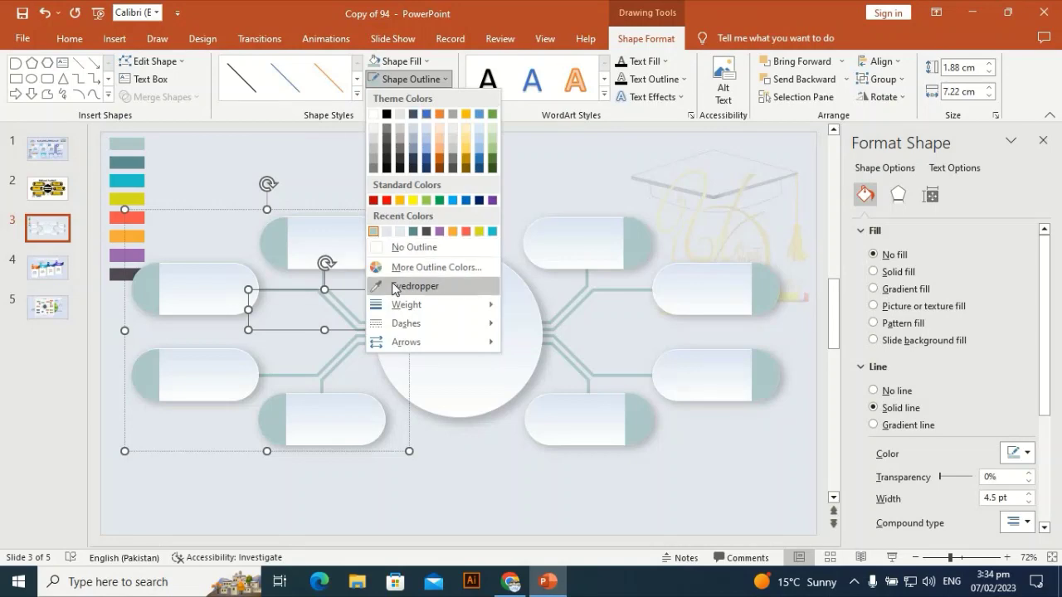
pyautogui.click(394, 287)
pyautogui.click(135, 163)
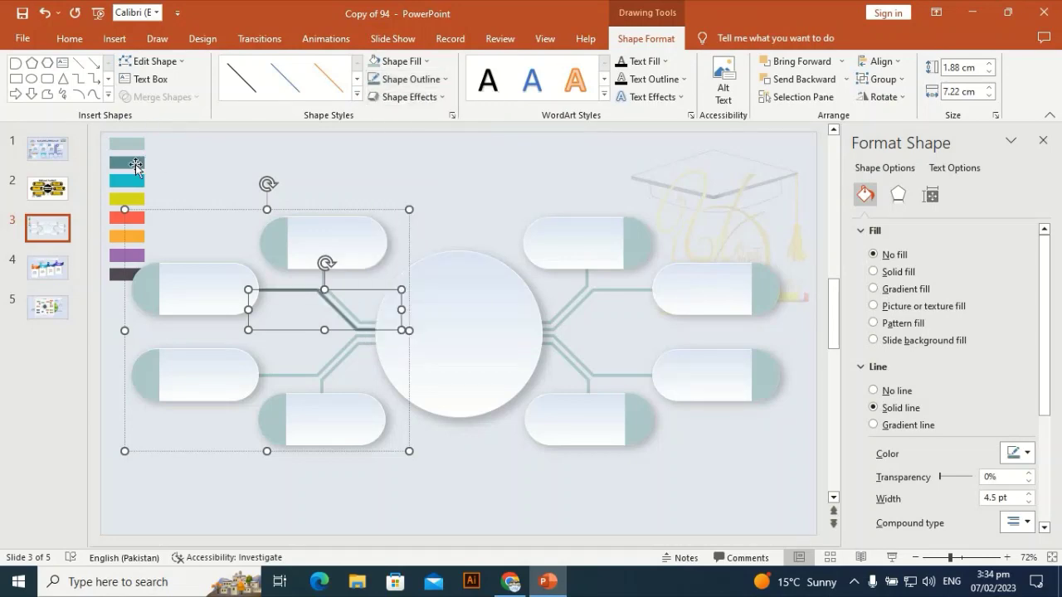
# Give the upper-left tab's end cap a dark teal fill and matching outline
pyautogui.click(194, 171)
pyautogui.click(148, 276)
pyautogui.click(148, 276)
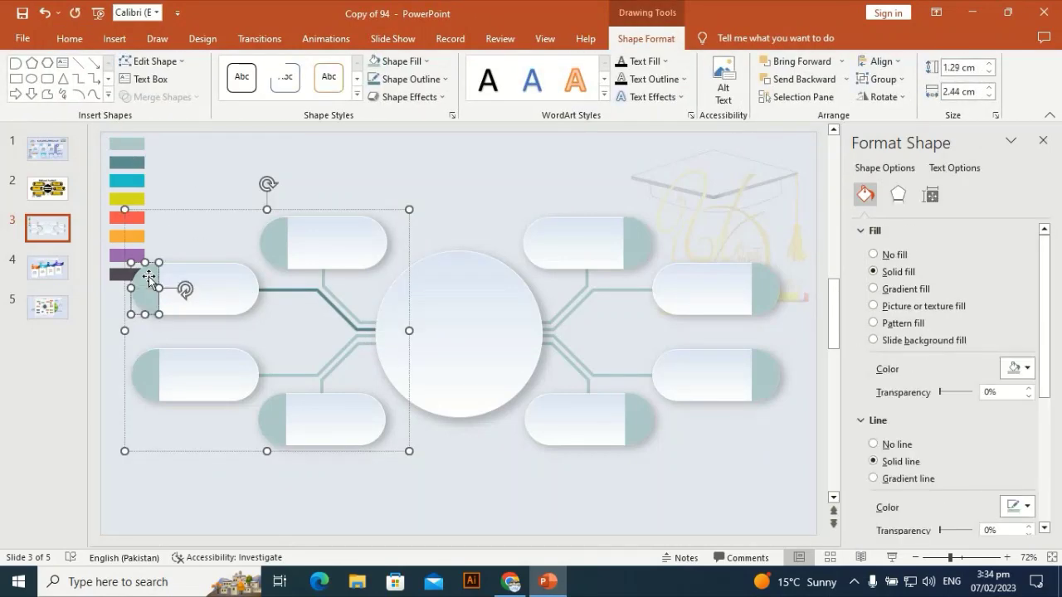
pyautogui.click(399, 62)
pyautogui.click(374, 213)
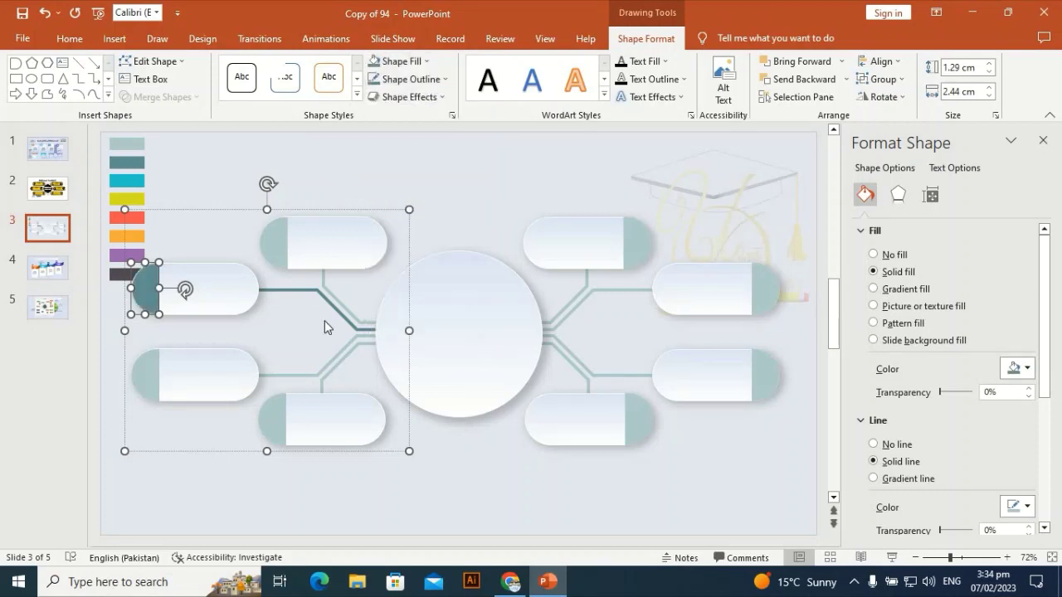
pyautogui.click(328, 363)
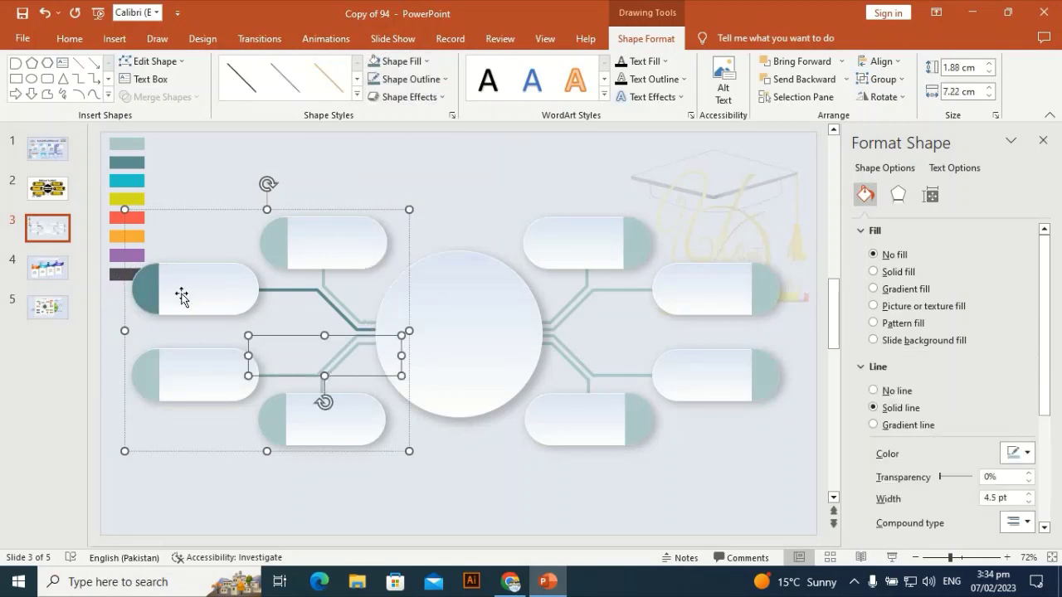
pyautogui.click(149, 287)
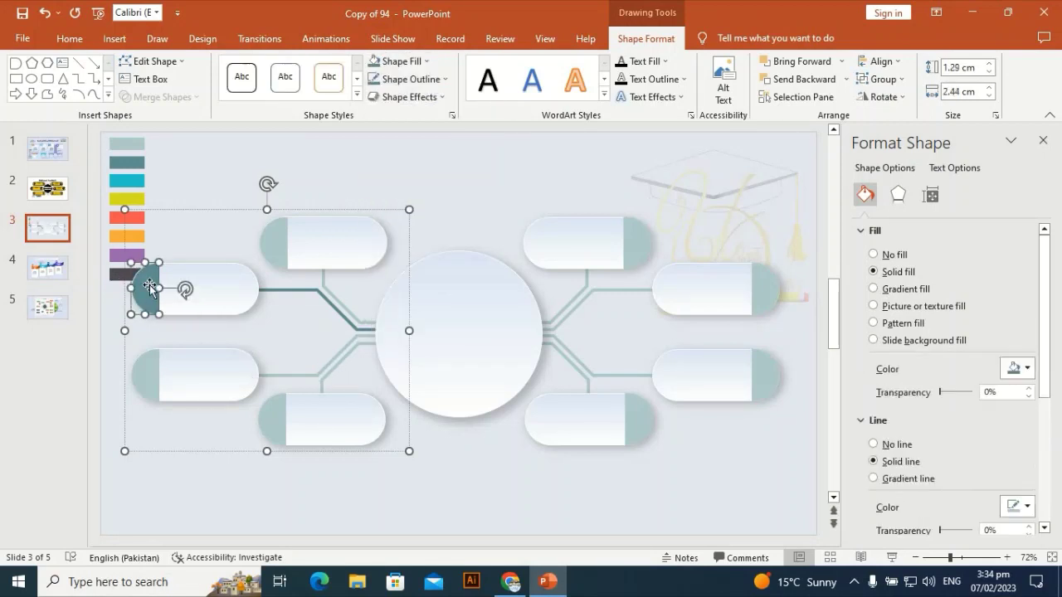
pyautogui.click(408, 79)
pyautogui.click(373, 232)
# Colour the second tab's end cap and its connector line cyan
pyautogui.click(146, 374)
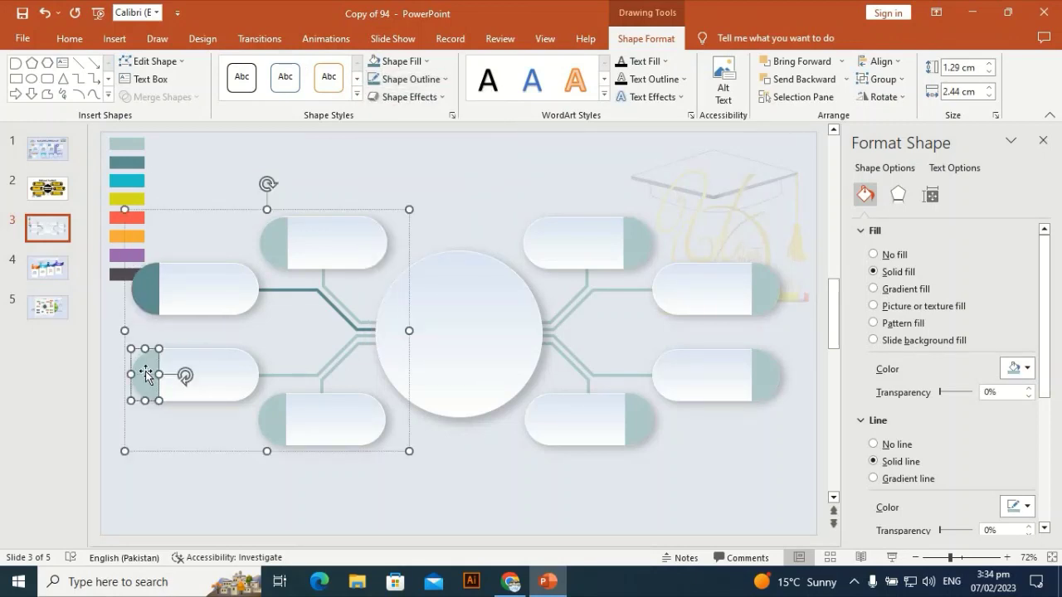
pyautogui.click(440, 79)
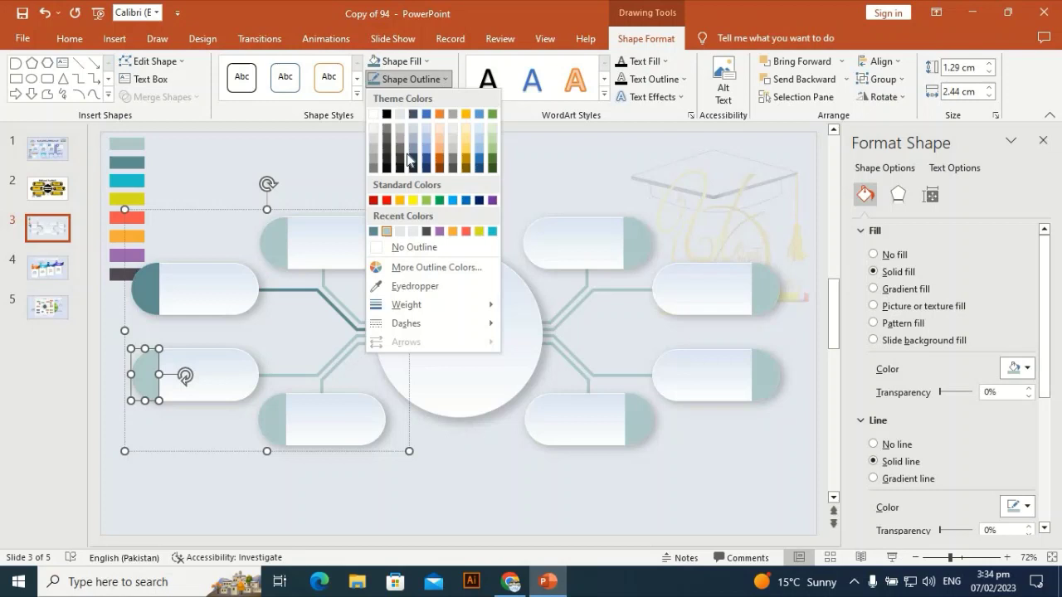
pyautogui.click(398, 284)
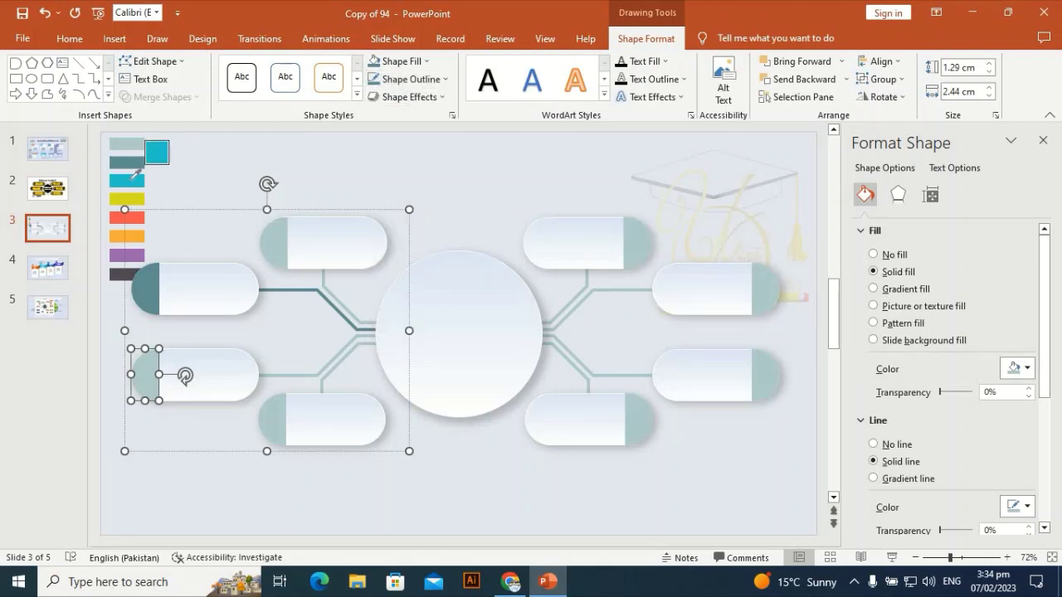
pyautogui.click(131, 180)
pyautogui.click(412, 62)
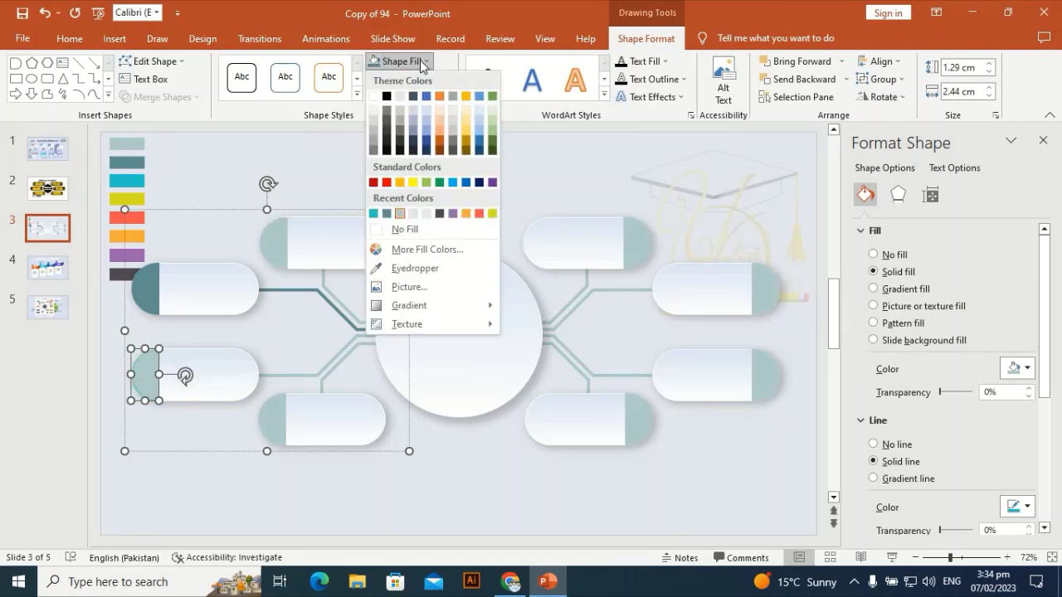
pyautogui.click(375, 215)
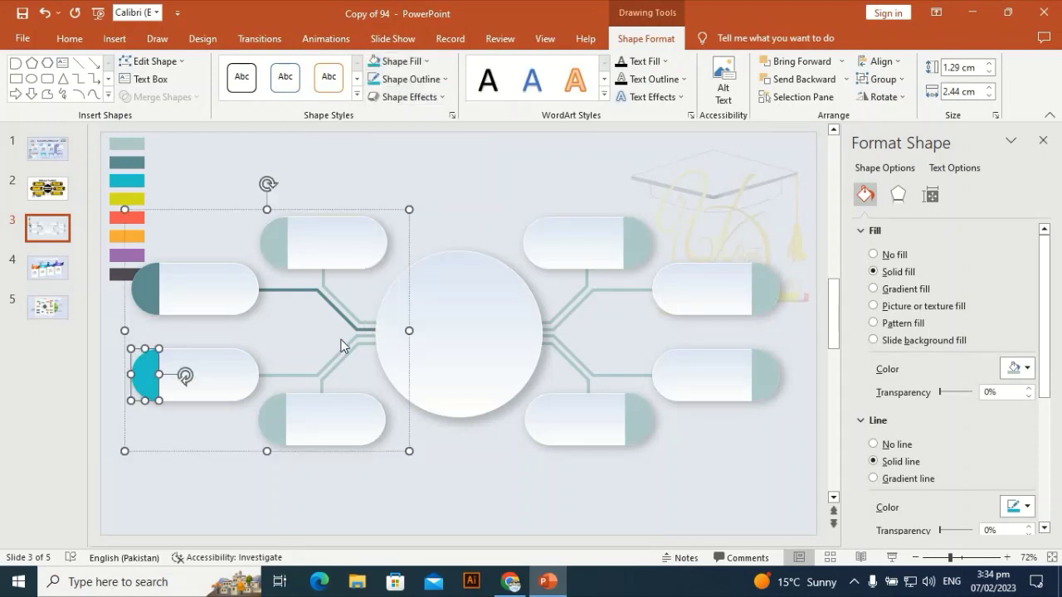
pyautogui.click(310, 373)
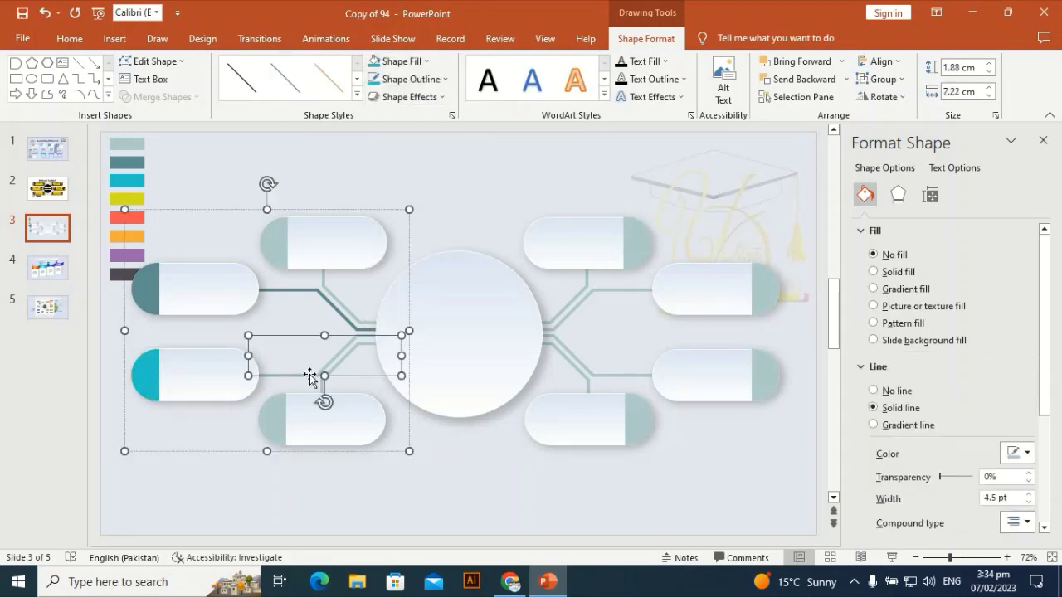
pyautogui.click(373, 83)
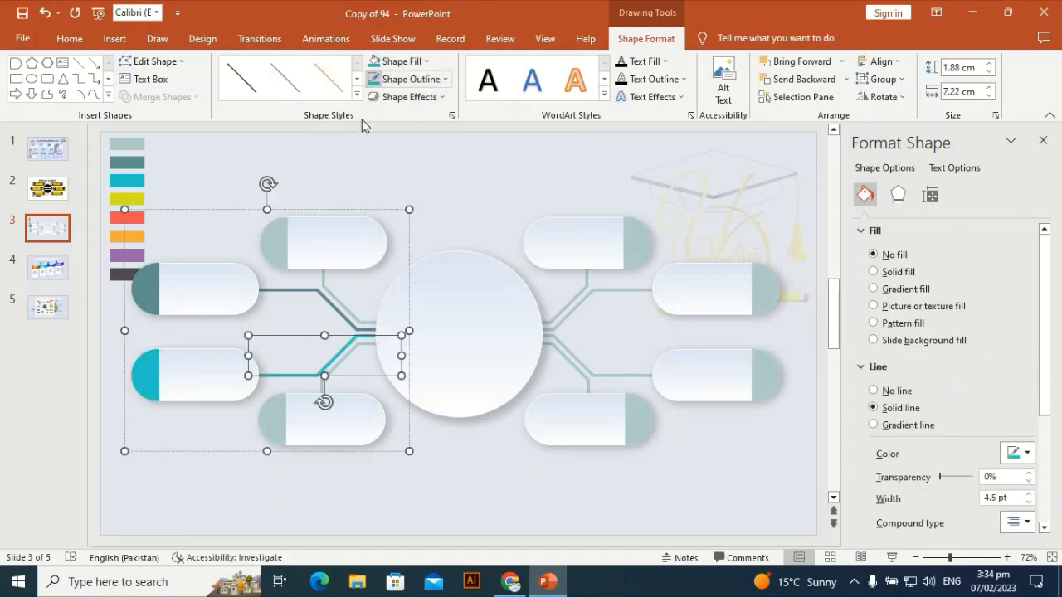
# Colour the bottom tab's connector line and end cap yellow
pyautogui.click(351, 355)
pyautogui.click(444, 79)
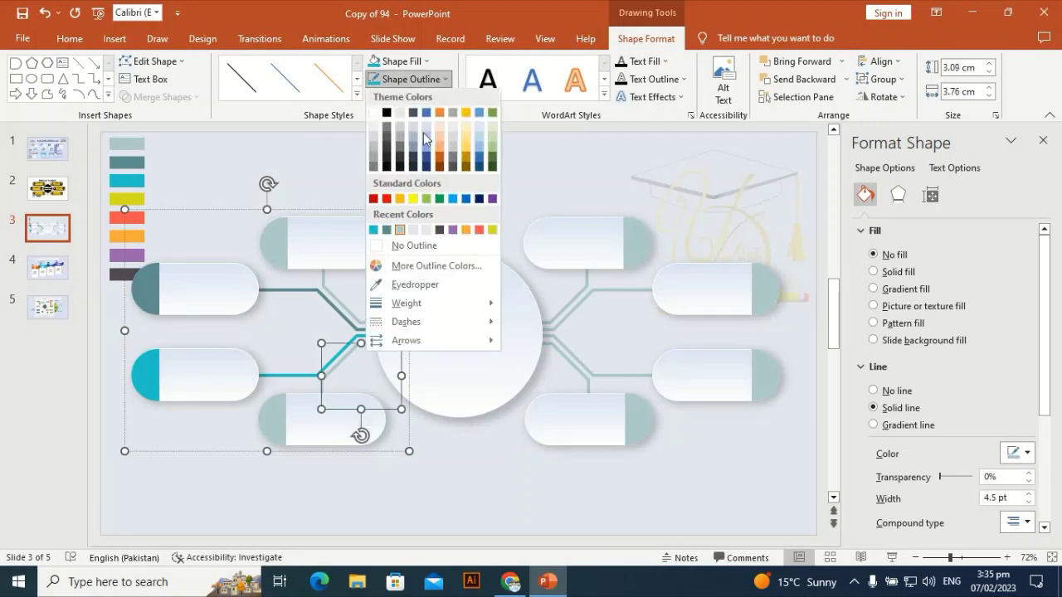
pyautogui.click(407, 287)
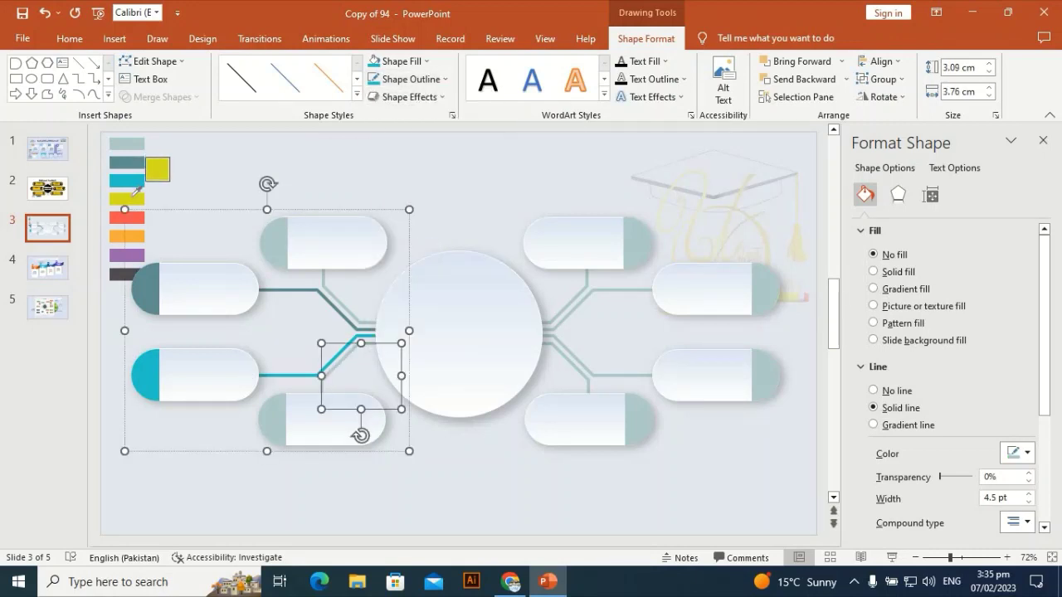
pyautogui.click(134, 194)
pyautogui.click(277, 415)
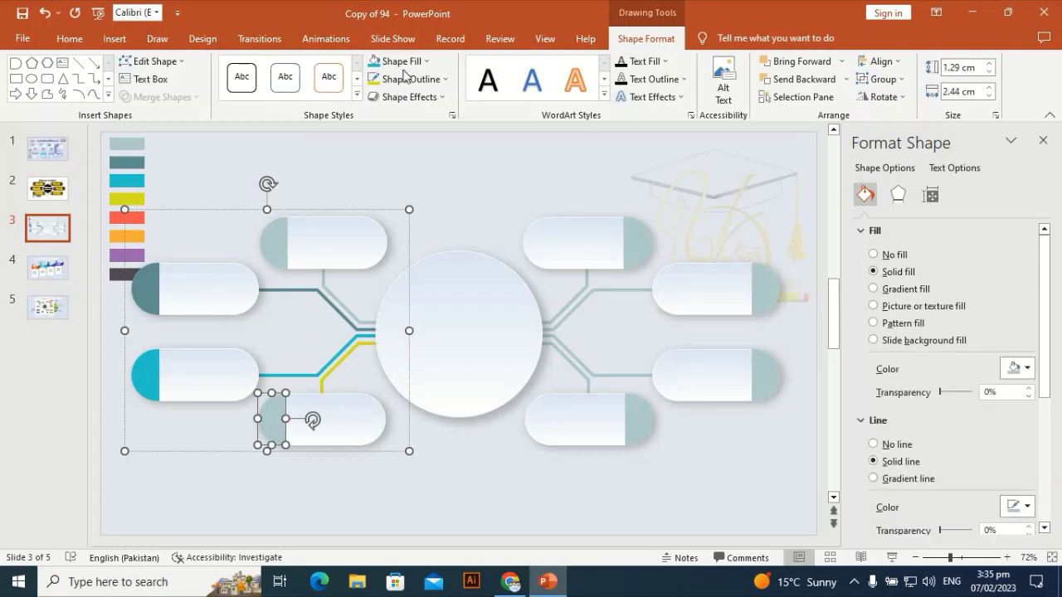
pyautogui.click(427, 61)
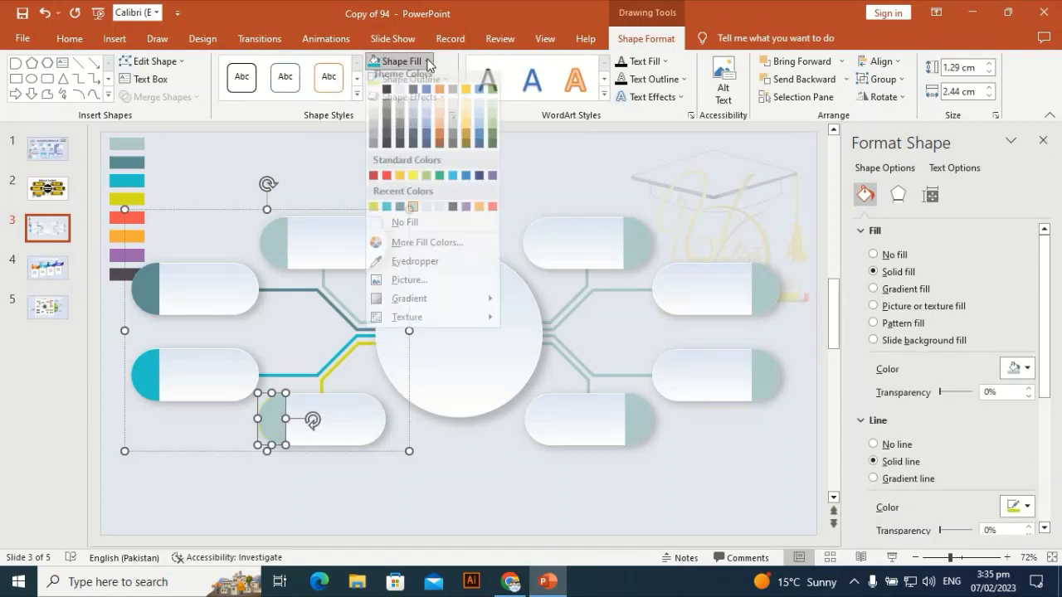
pyautogui.click(371, 209)
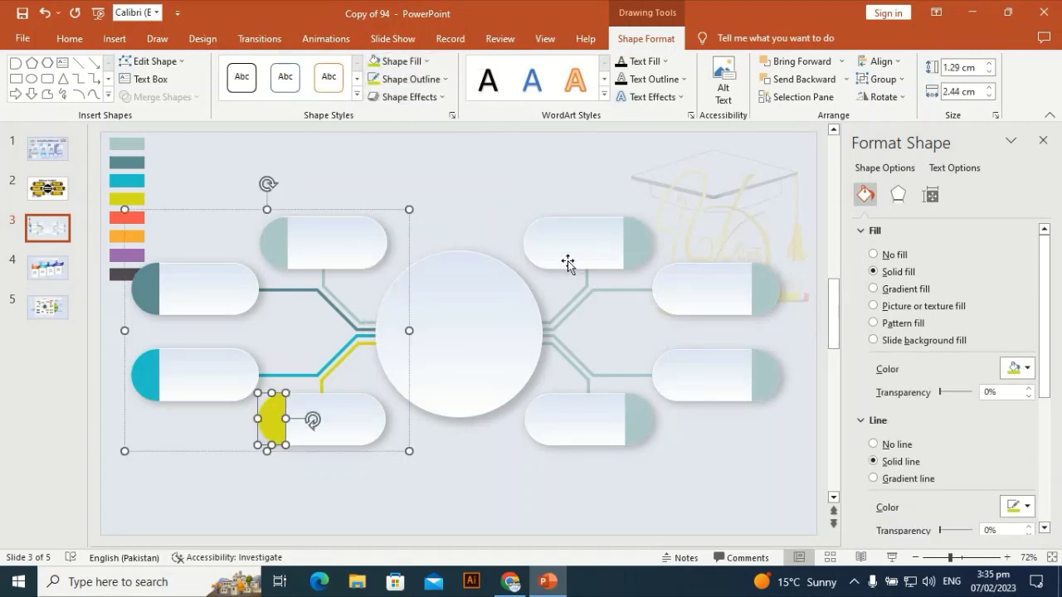
# Colour the lower-right tab's cap and its connector line red
pyautogui.click(641, 425)
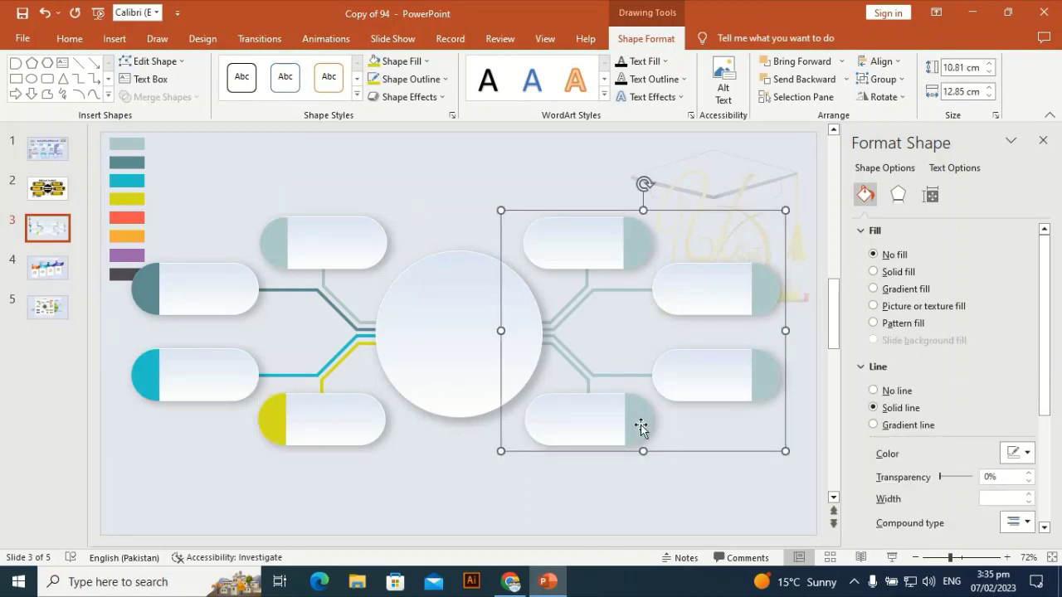
pyautogui.click(640, 425)
pyautogui.click(411, 79)
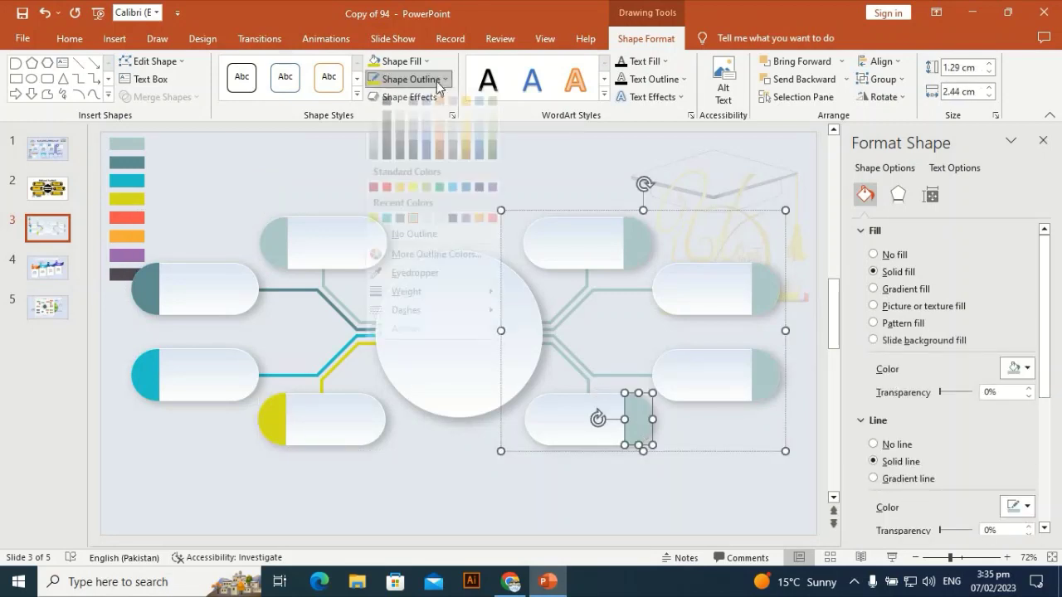
pyautogui.click(414, 287)
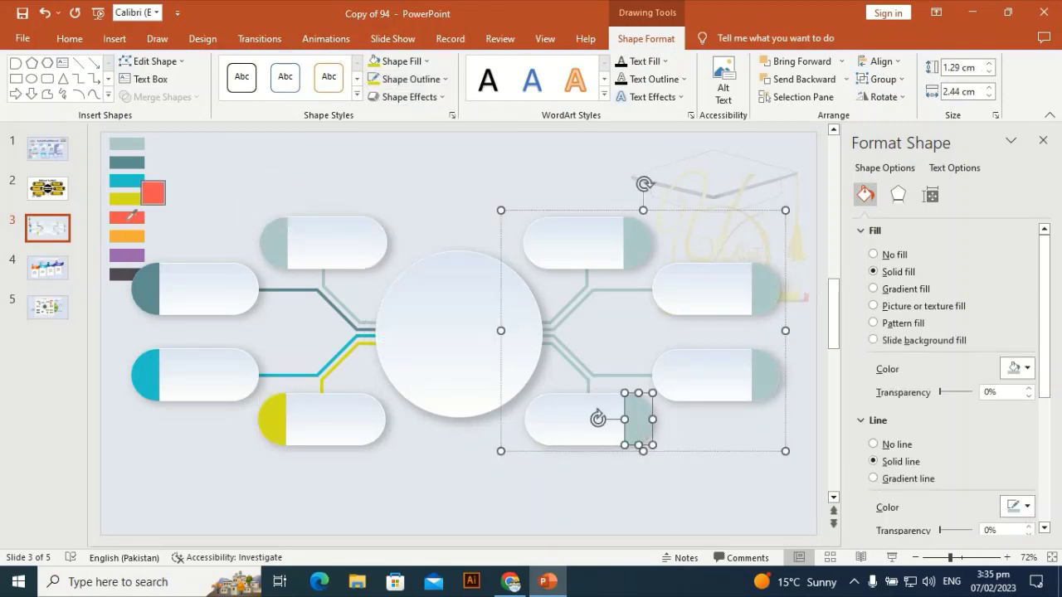
pyautogui.click(127, 217)
pyautogui.click(415, 61)
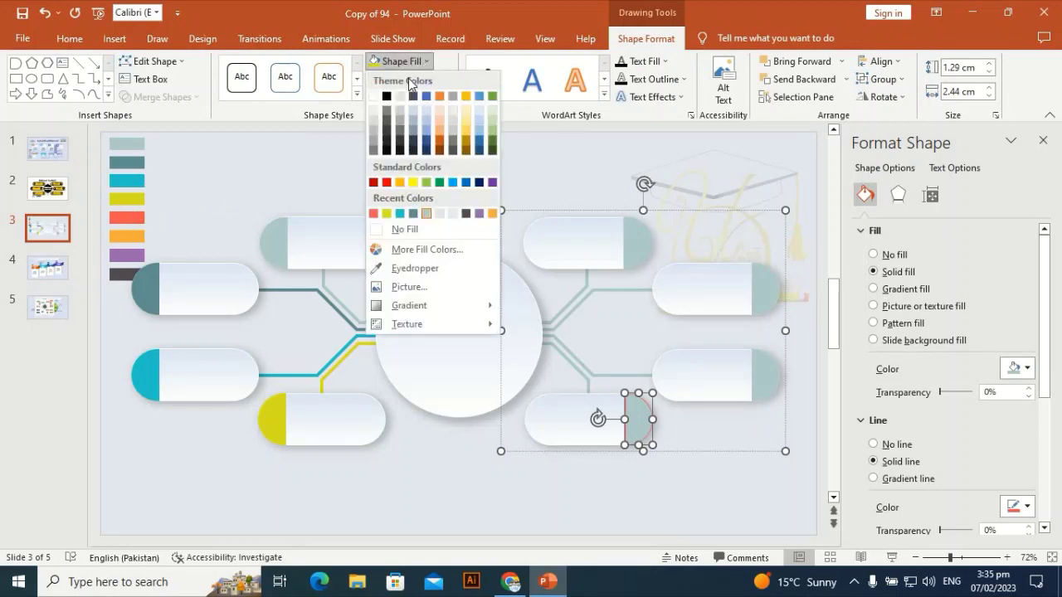
pyautogui.click(377, 213)
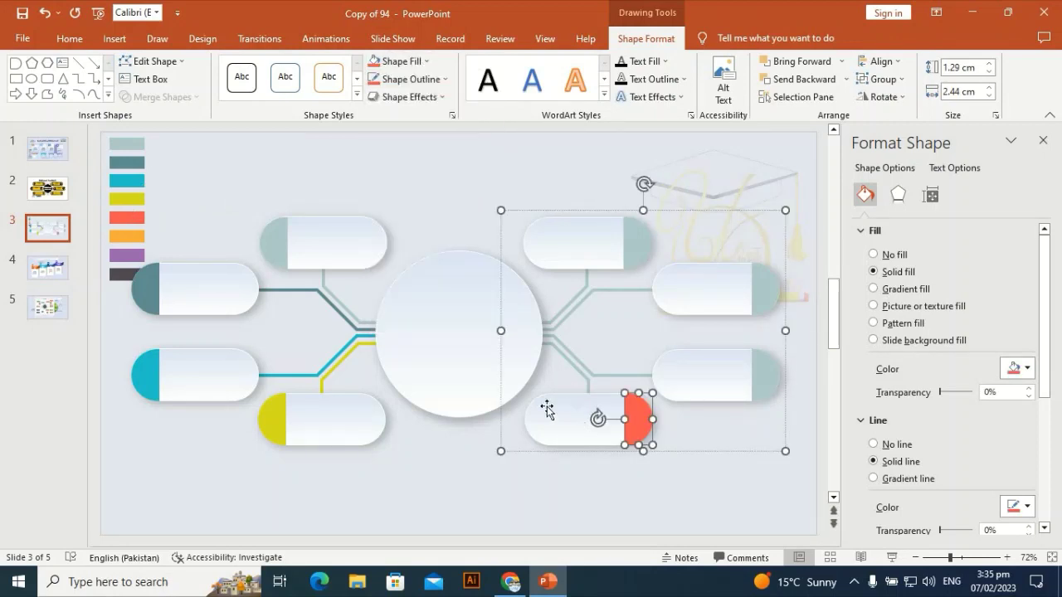
pyautogui.click(573, 365)
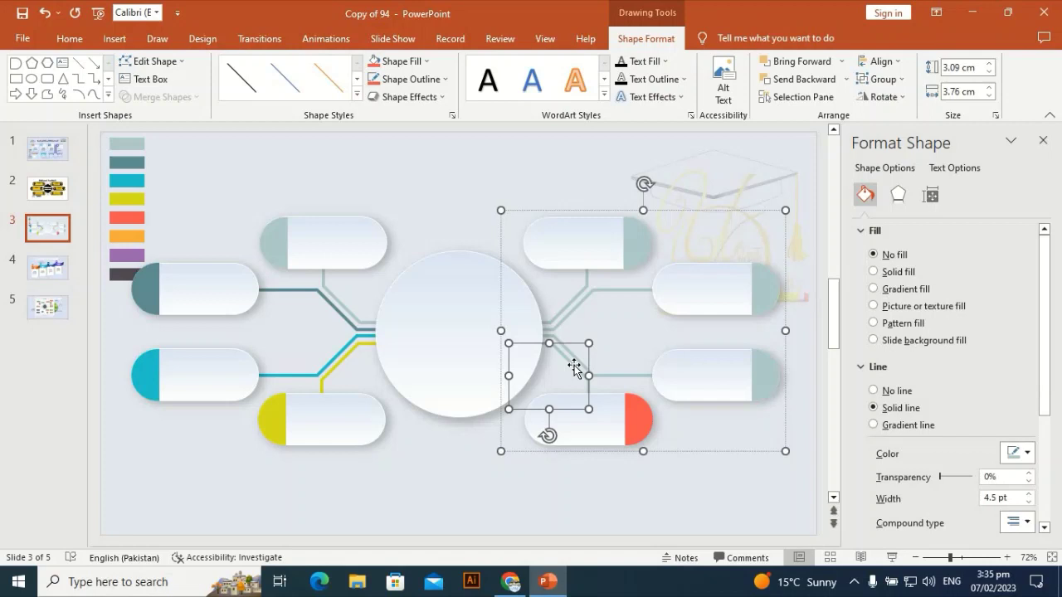
pyautogui.click(373, 79)
# Colour the middle-right tab's connector line and cap orange
pyautogui.click(639, 378)
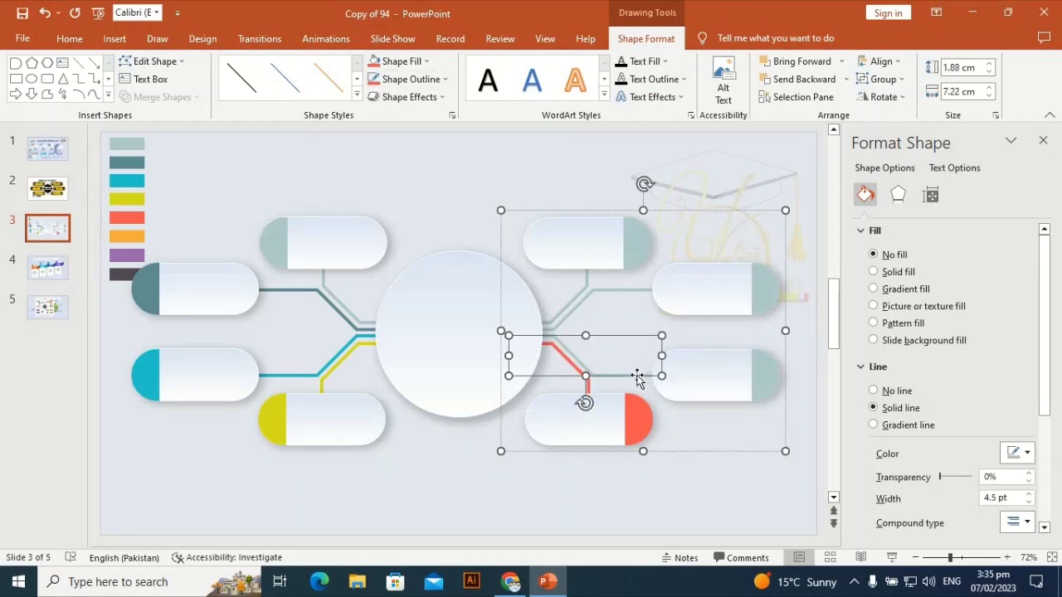
pyautogui.click(407, 79)
pyautogui.click(407, 287)
pyautogui.click(133, 236)
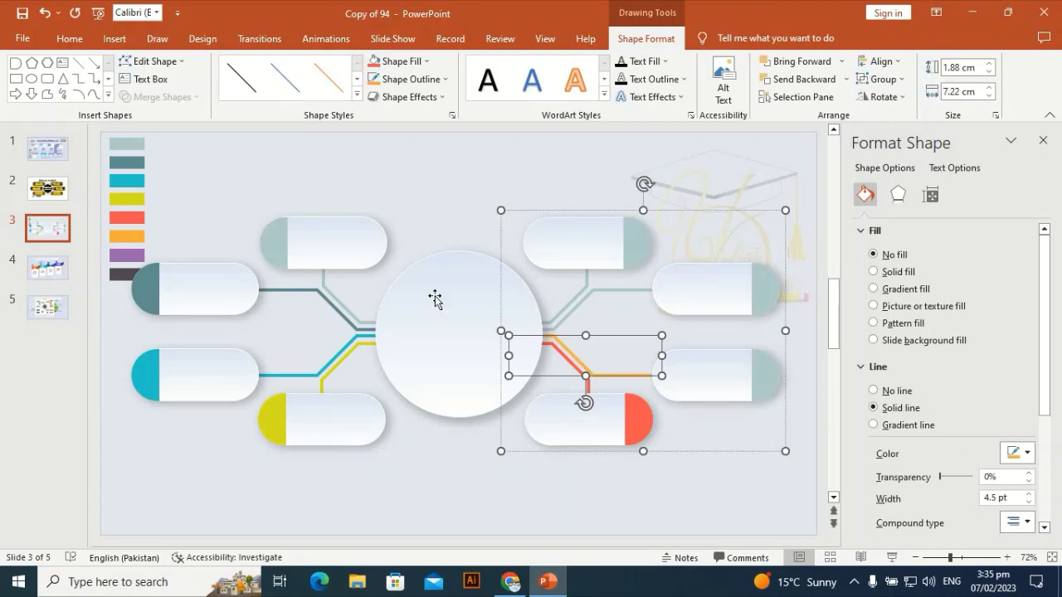
pyautogui.click(765, 376)
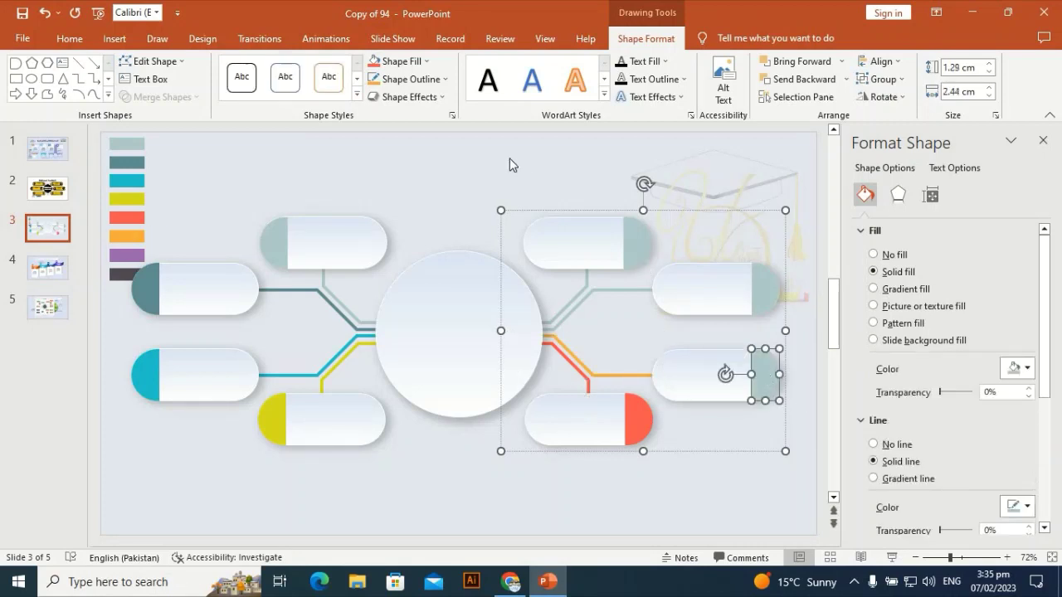
pyautogui.click(380, 63)
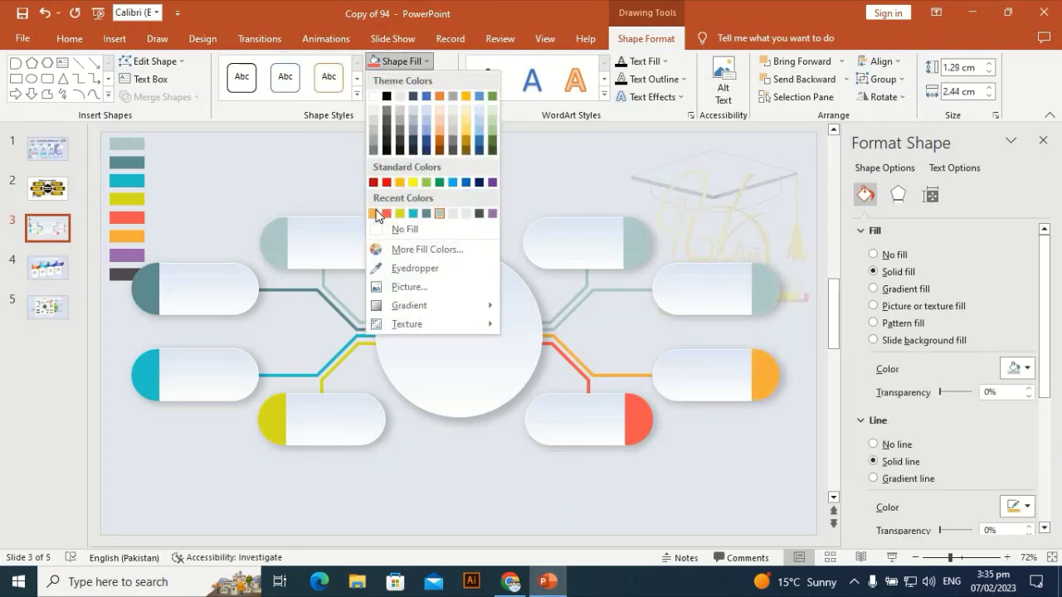
pyautogui.click(376, 214)
# Give the upper-right tab's cap and connector line the purple swatch colour
pyautogui.click(768, 289)
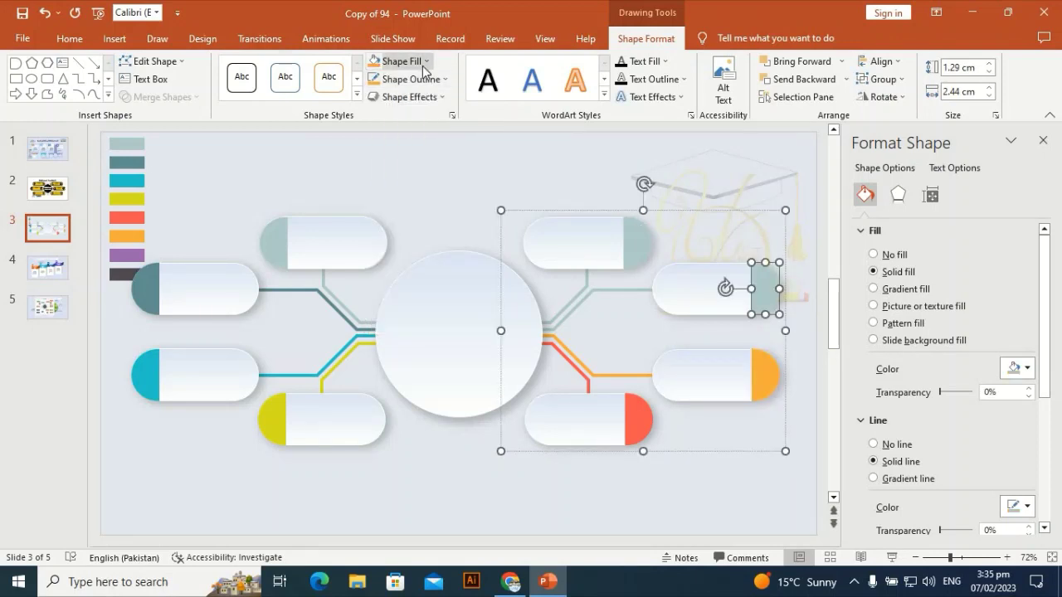
pyautogui.click(392, 61)
pyautogui.click(390, 268)
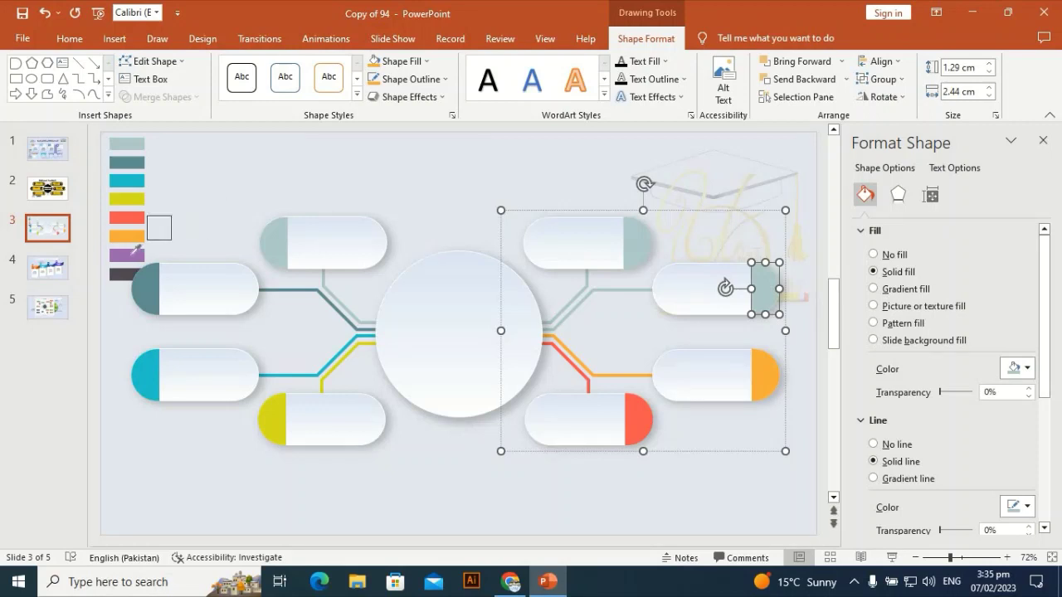
pyautogui.click(139, 255)
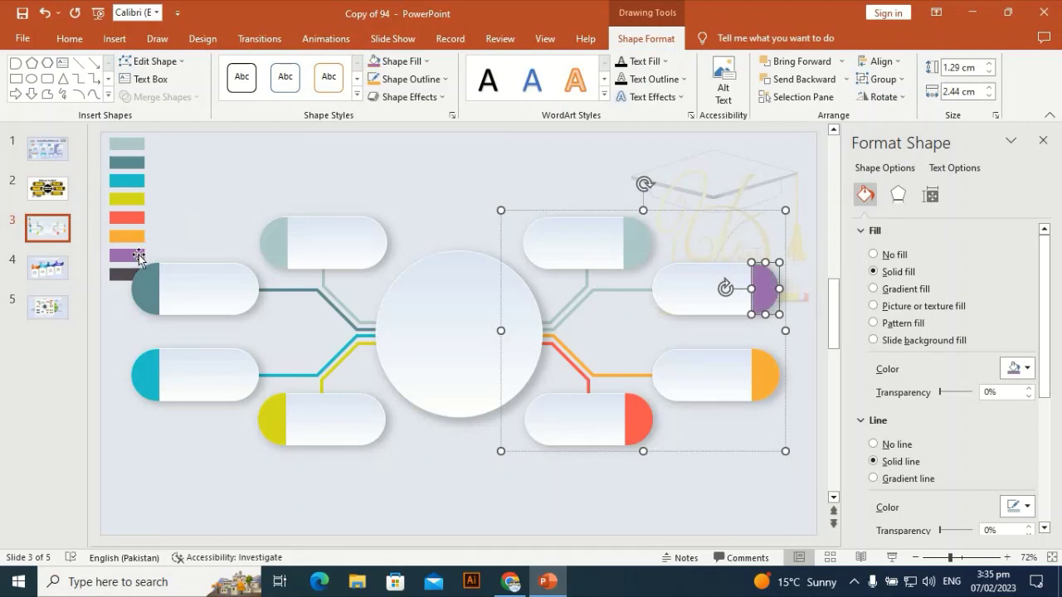
pyautogui.click(427, 79)
pyautogui.click(373, 232)
pyautogui.click(618, 294)
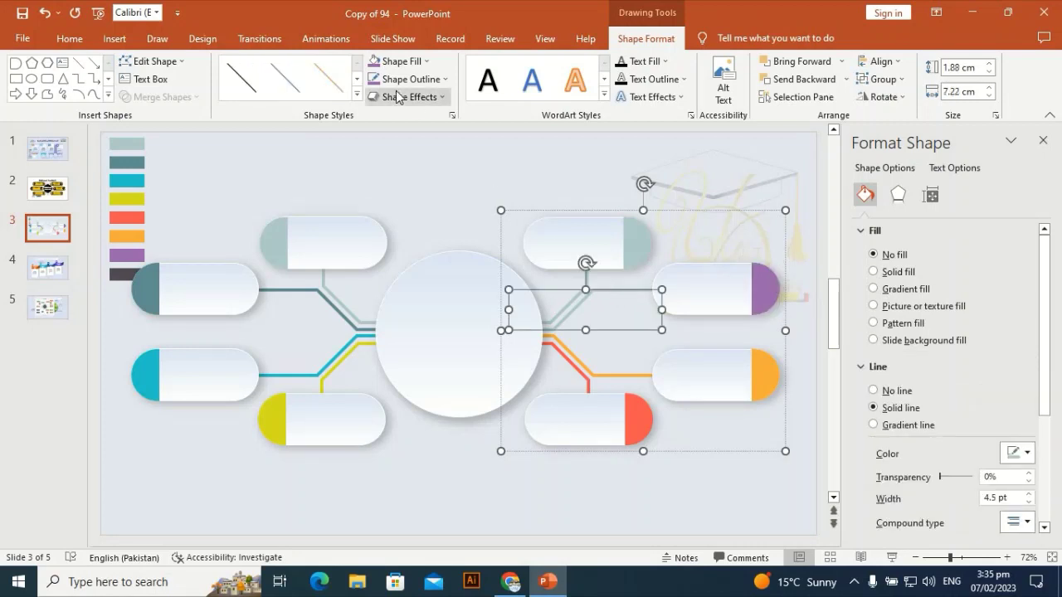
pyautogui.press('F4')
# Colour the top-right tab's cap and connector line dark grey
pyautogui.click(644, 244)
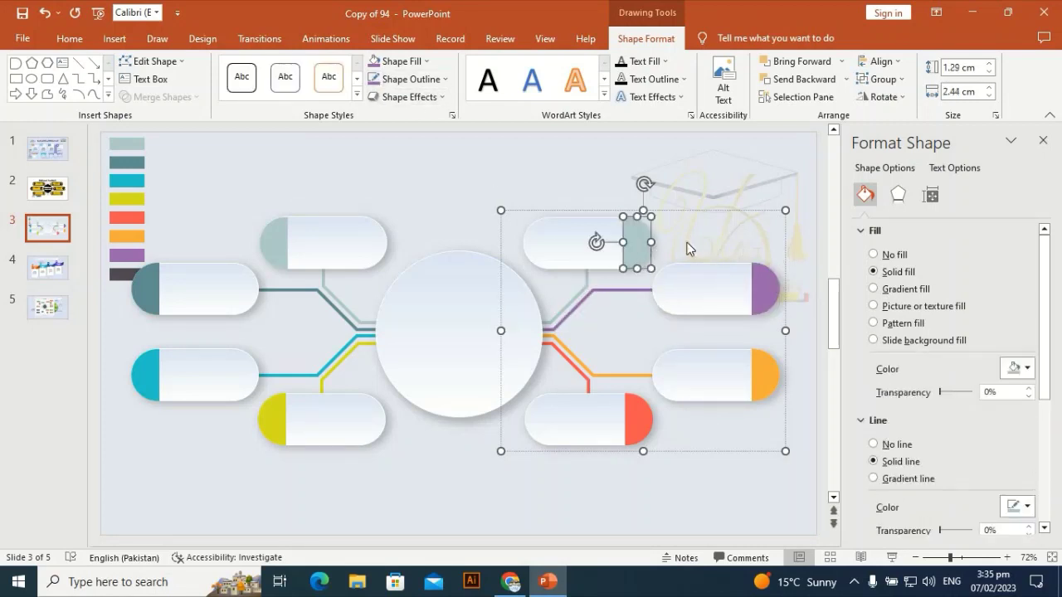
pyautogui.click(428, 62)
pyautogui.click(400, 268)
pyautogui.click(116, 275)
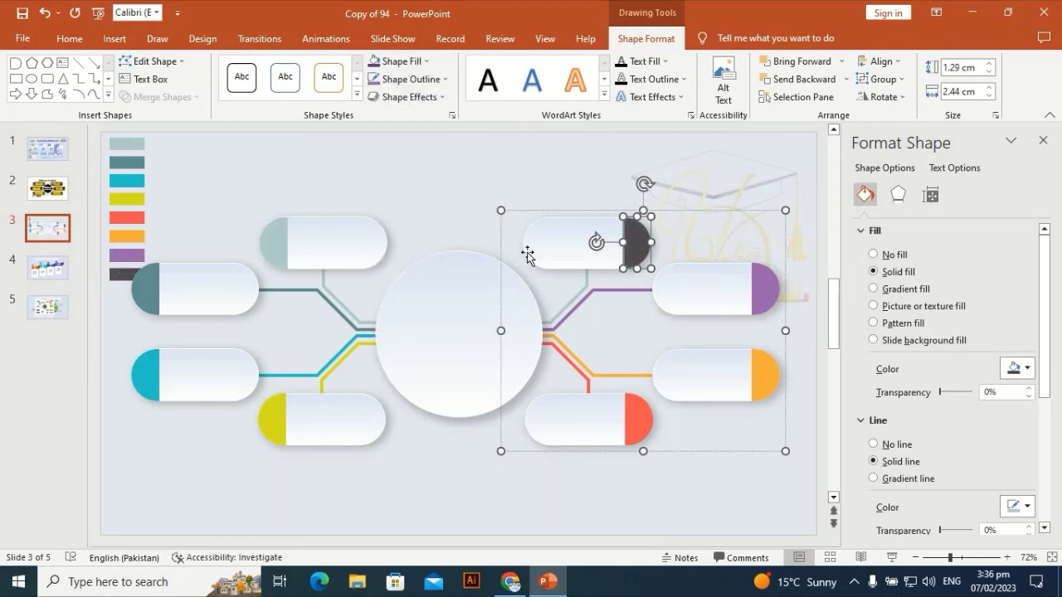
pyautogui.click(442, 80)
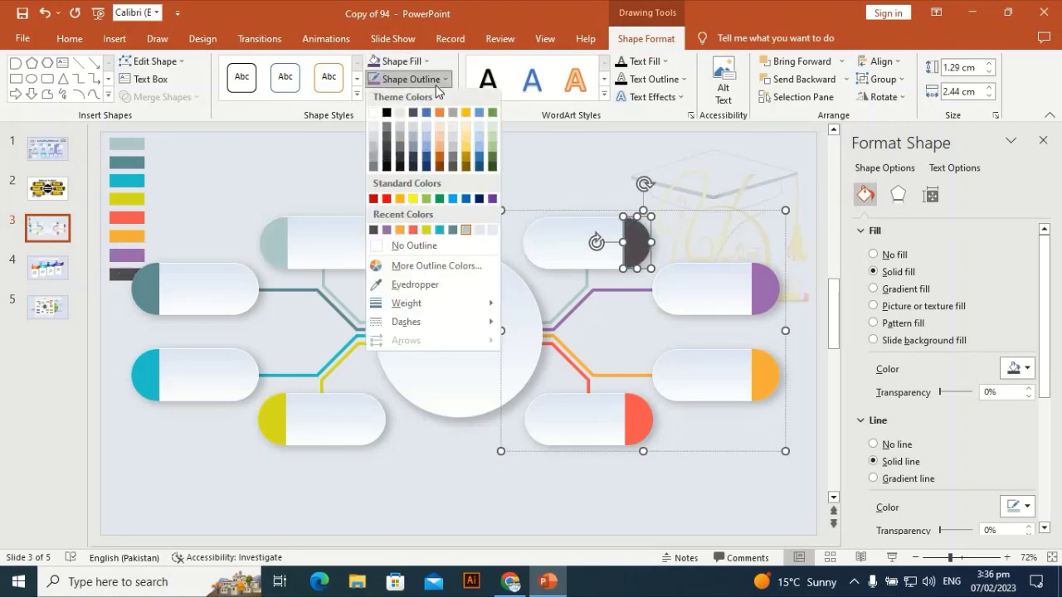
pyautogui.click(373, 232)
pyautogui.click(579, 292)
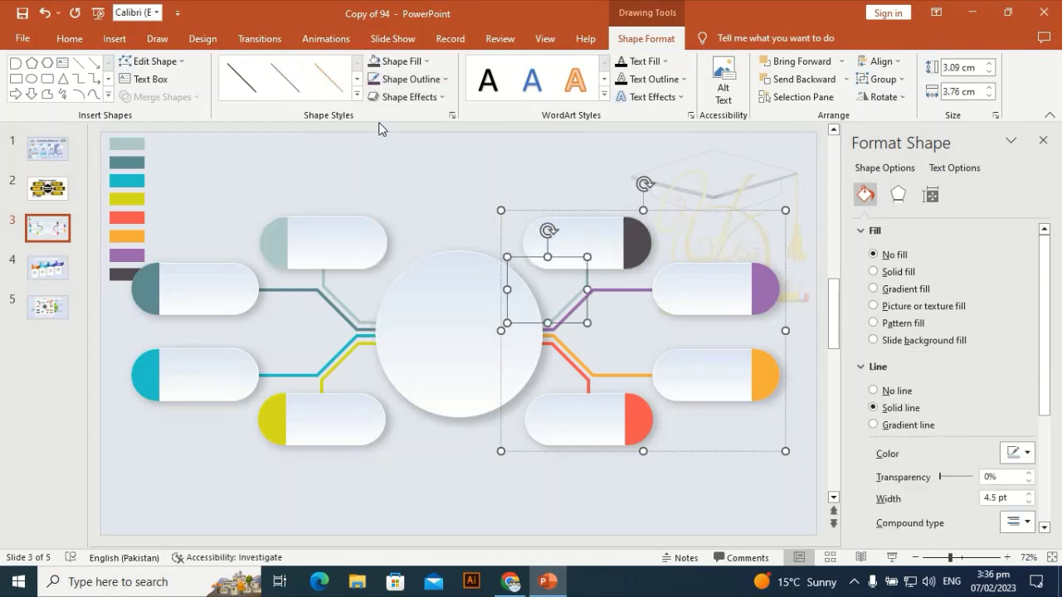
pyautogui.click(375, 79)
# Nudge the left tab group slightly to the right
pyautogui.click(387, 167)
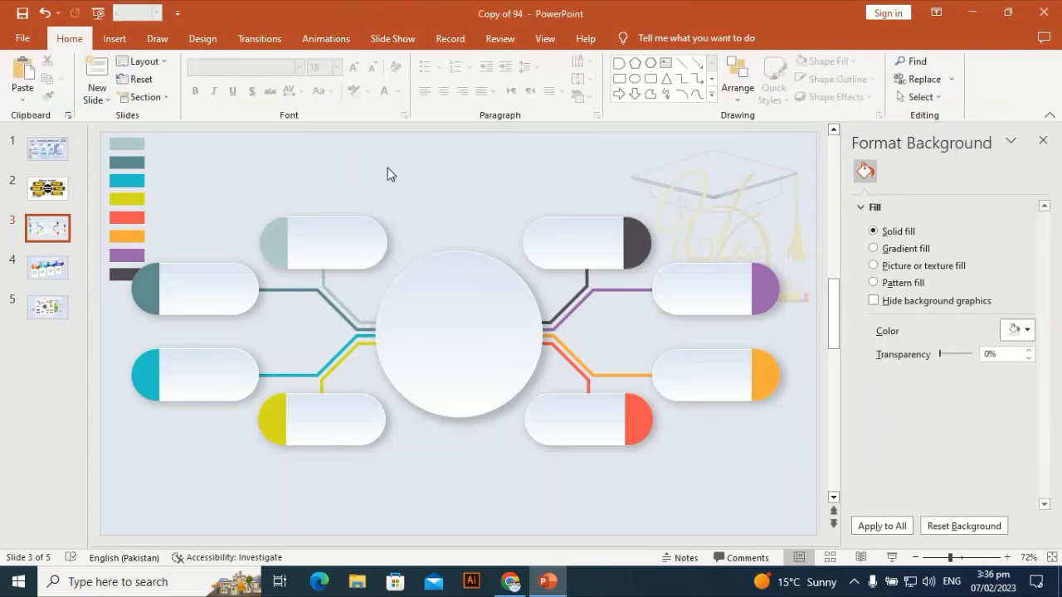
pyautogui.click(360, 334)
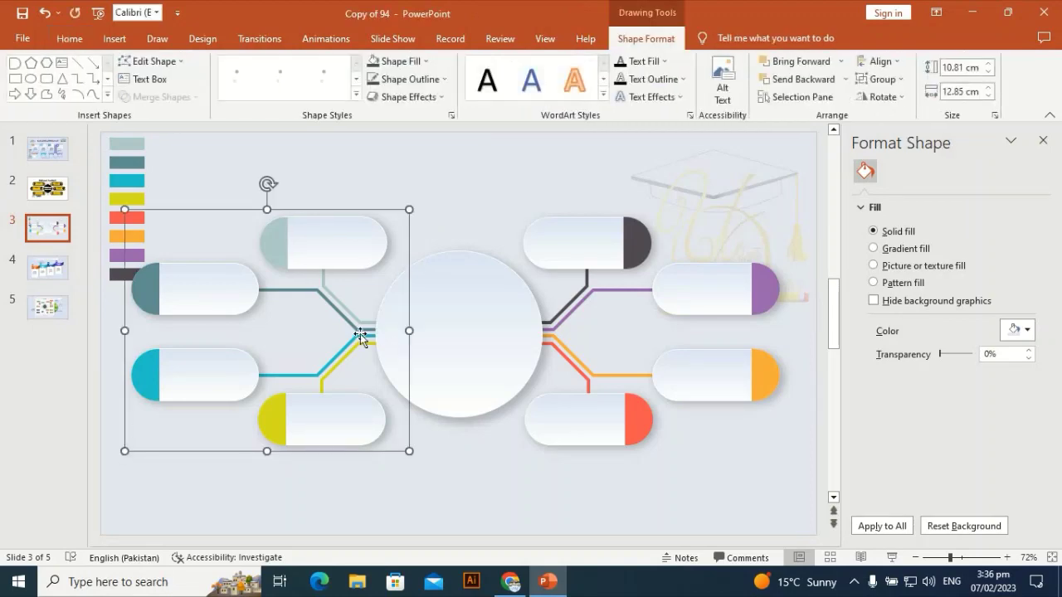
pyautogui.press('Right')
pyautogui.press('Right')
pyautogui.press('Right')
pyautogui.press('Right')
pyautogui.press('Right')
pyautogui.press('Right')
pyautogui.press('Right')
pyautogui.press('Right')
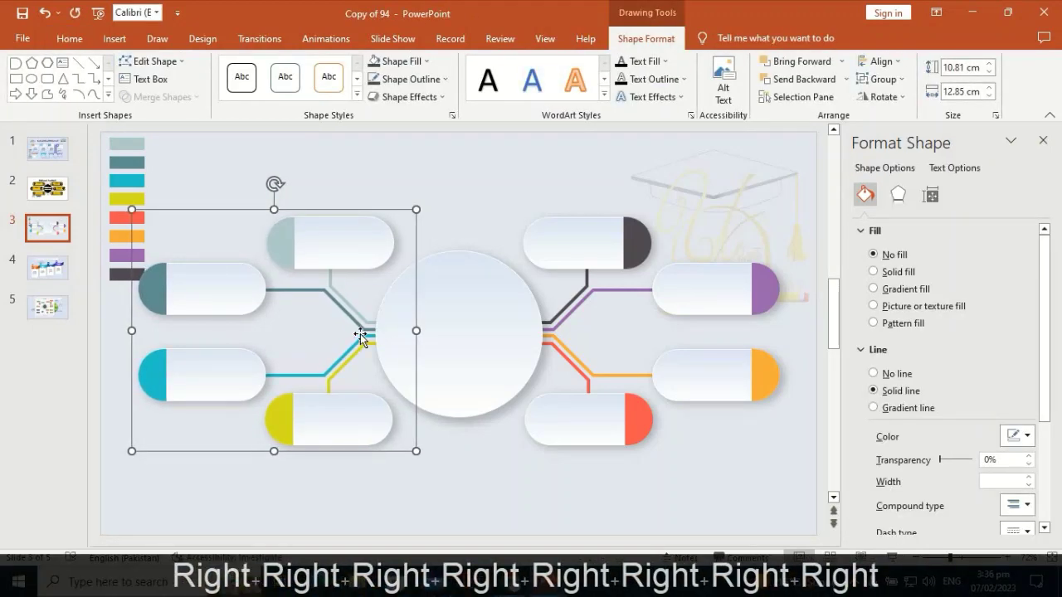
# Select both tab groups and the centre circle and move them lower on the slide
pyautogui.click(500, 197)
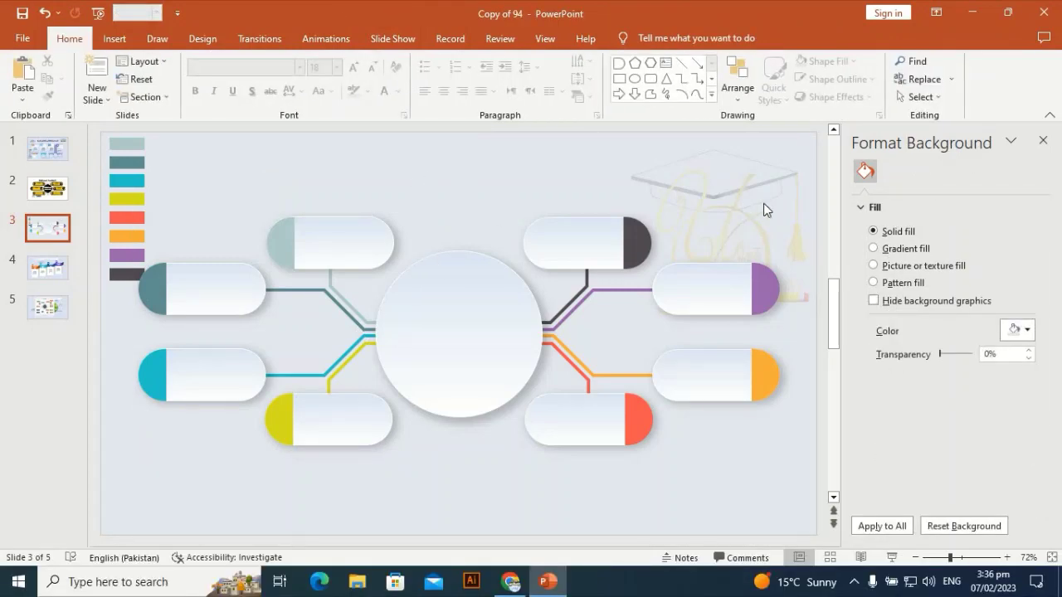
pyautogui.moveTo(809, 152); pyautogui.dragTo(129, 571)
pyautogui.moveTo(445, 360); pyautogui.dragTo(441, 383)
pyautogui.click(470, 189)
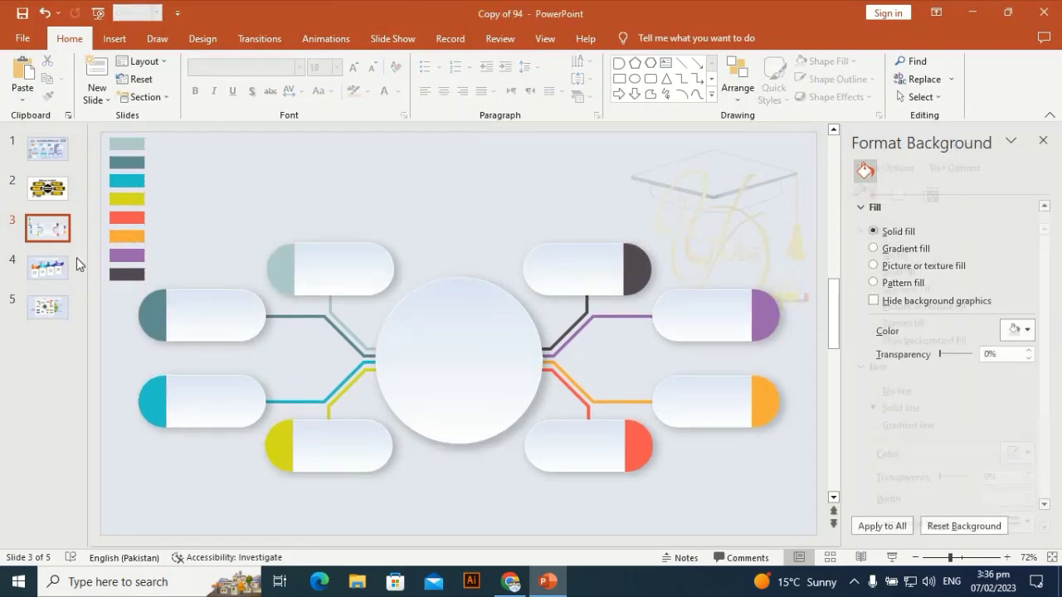
# Attempt to bring the slide 2 text over, deleting the wrongly pasted Mind Map picture
pyautogui.click(47, 188)
pyautogui.click(271, 496)
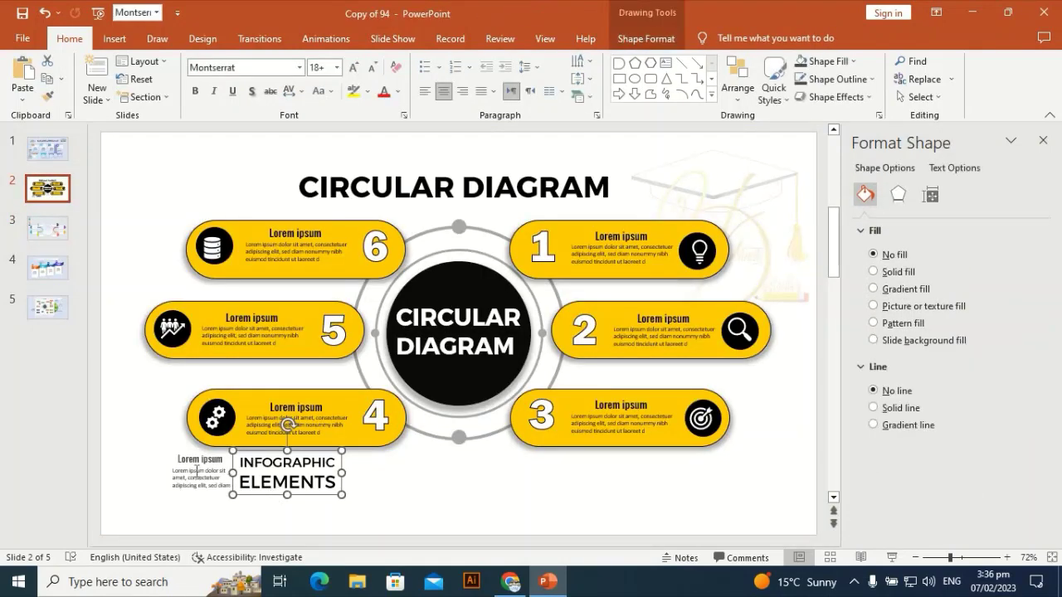
pyautogui.keyDown('shift'); pyautogui.click(200, 473); pyautogui.keyUp('shift')
pyautogui.click(47, 227)
pyautogui.press('ctrl')
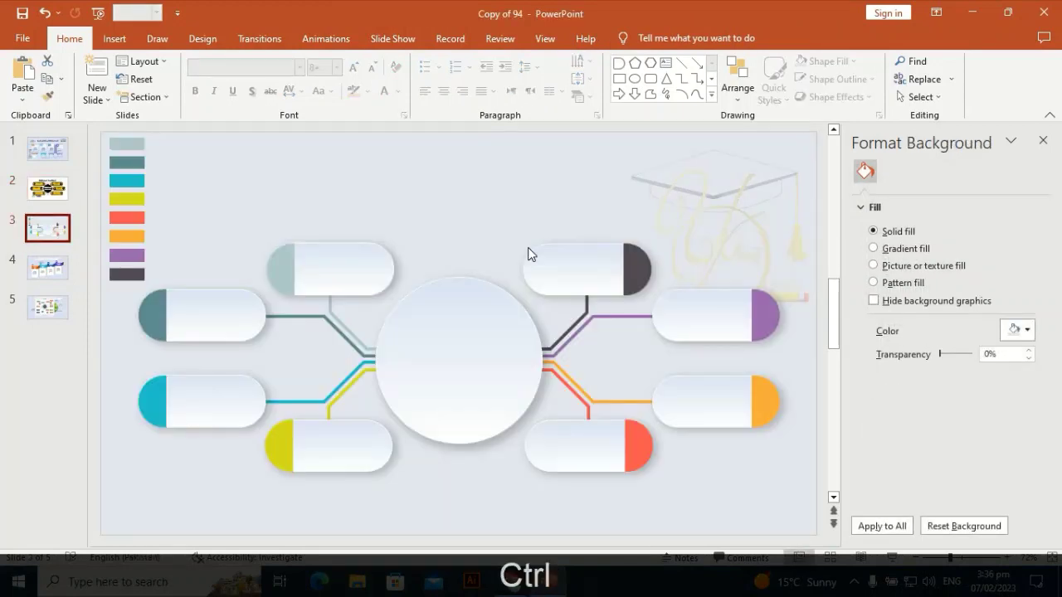
pyautogui.hotkey('ctrl', 'v')
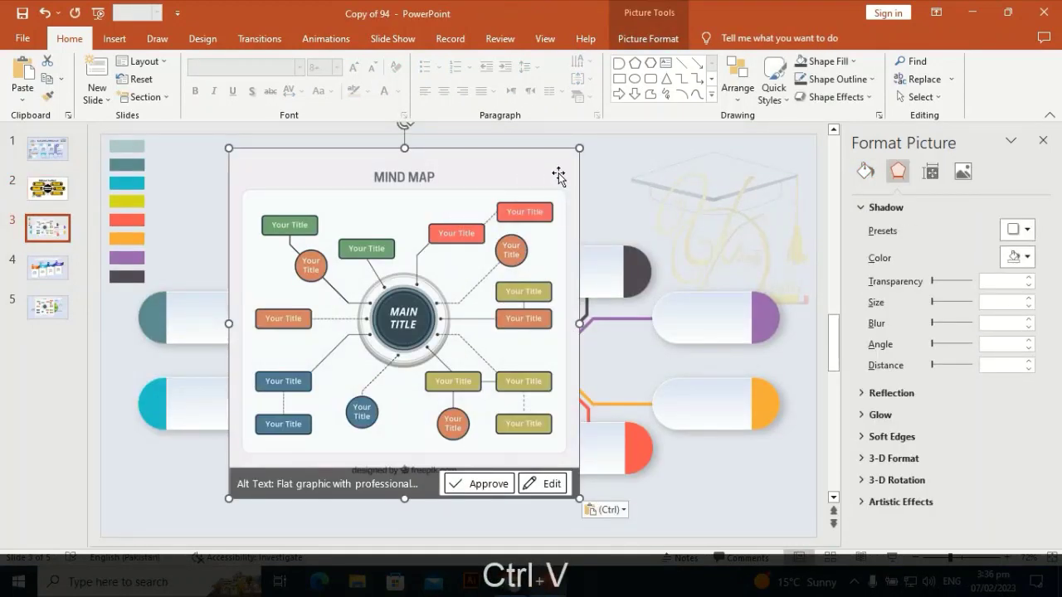
pyautogui.press('Delete')
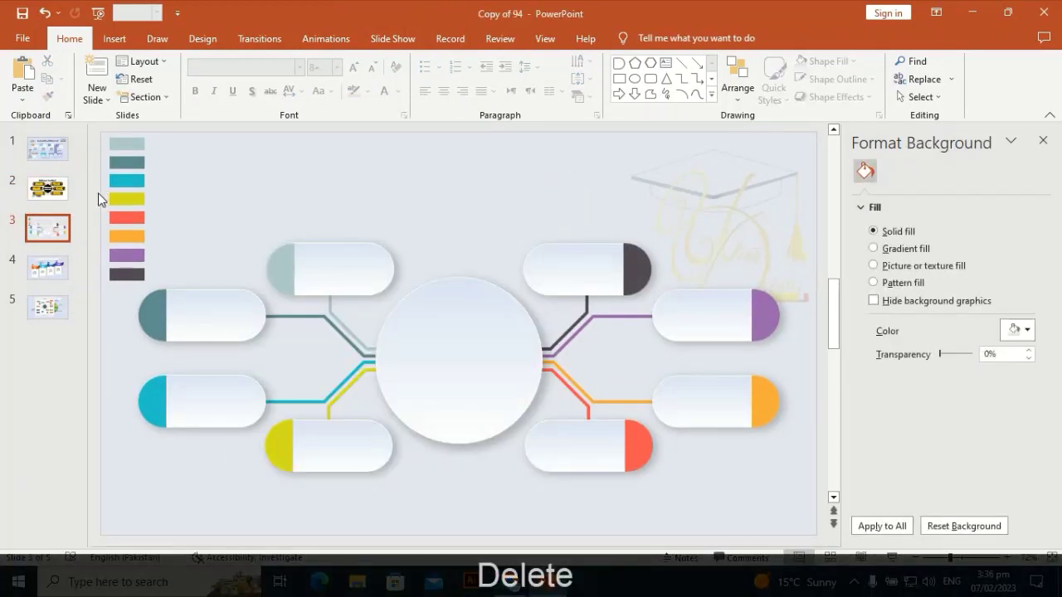
# Copy the INFOGRAPHIC ELEMENTS and Lorem ipsum text boxes from slide 2 onto slide 3
pyautogui.click(47, 189)
pyautogui.click(298, 488)
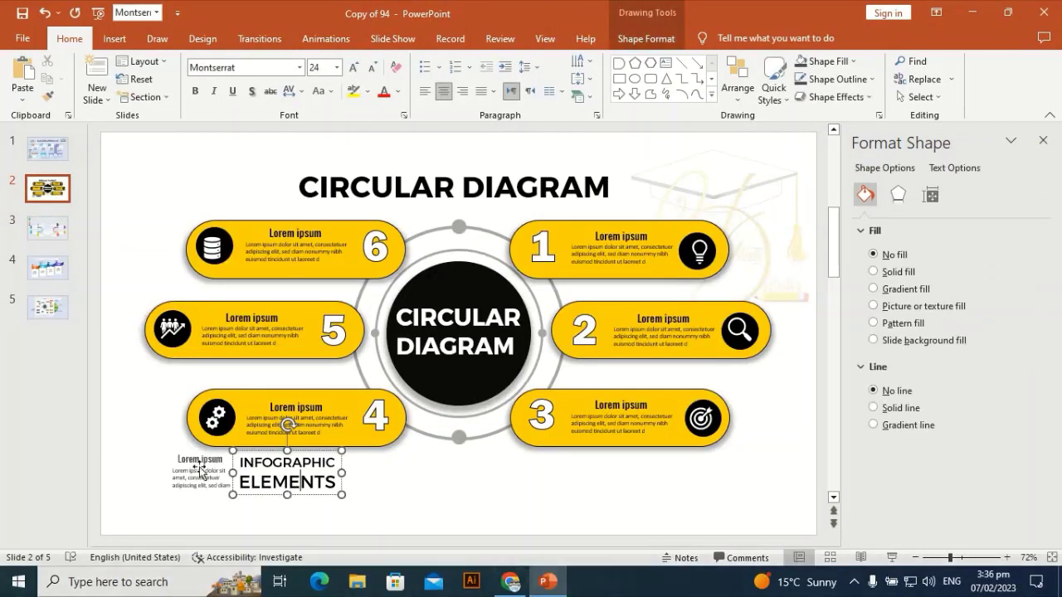
pyautogui.keyDown('shift'); pyautogui.click(199, 475); pyautogui.keyUp('shift')
pyautogui.hotkey('ctrl', 'shift', 'c')
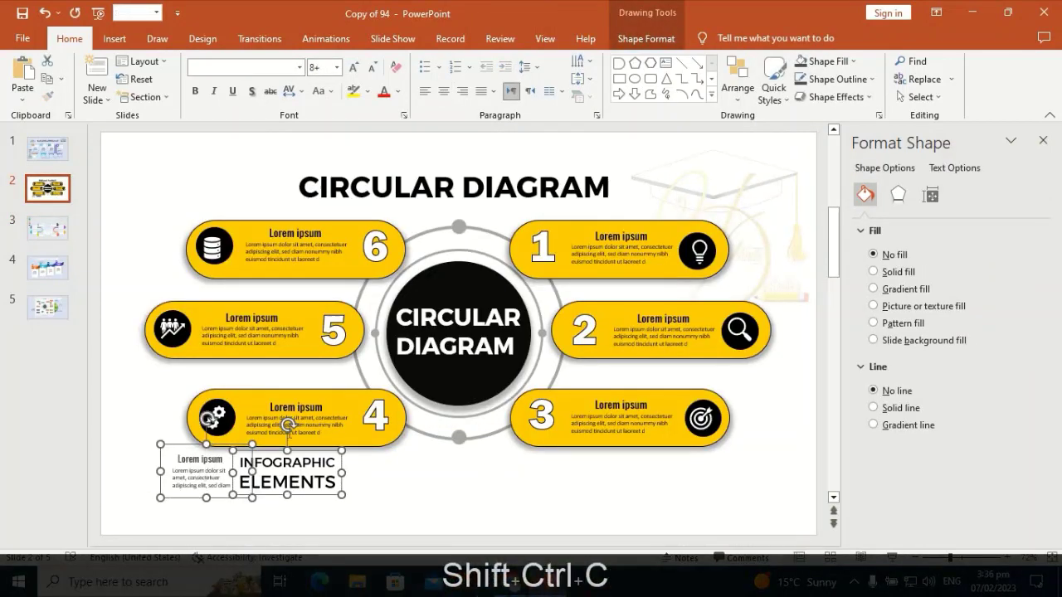
pyautogui.click(57, 236)
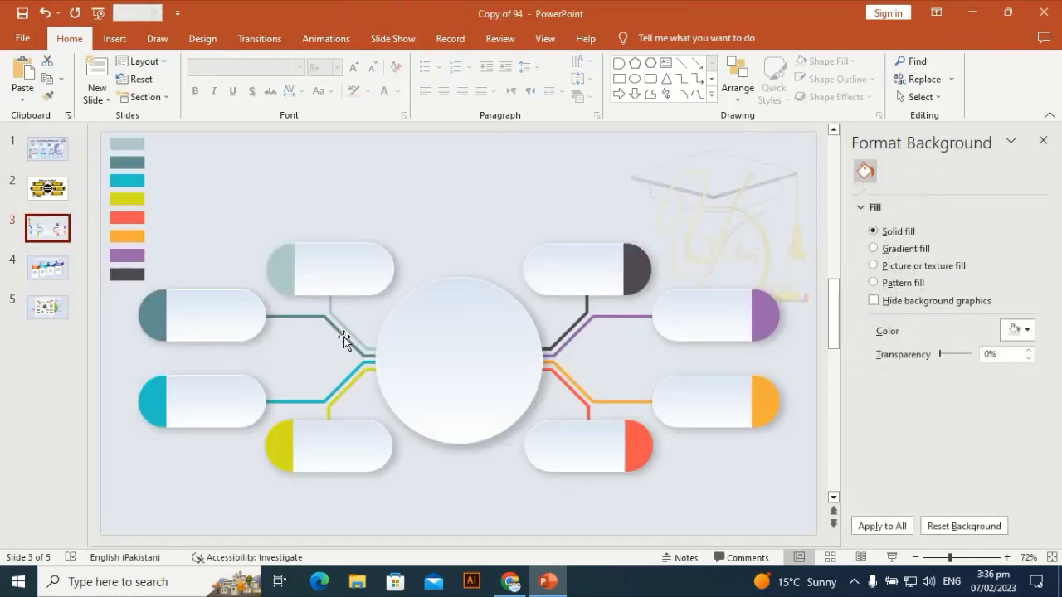
pyautogui.hotkey('ctrl', 'v')
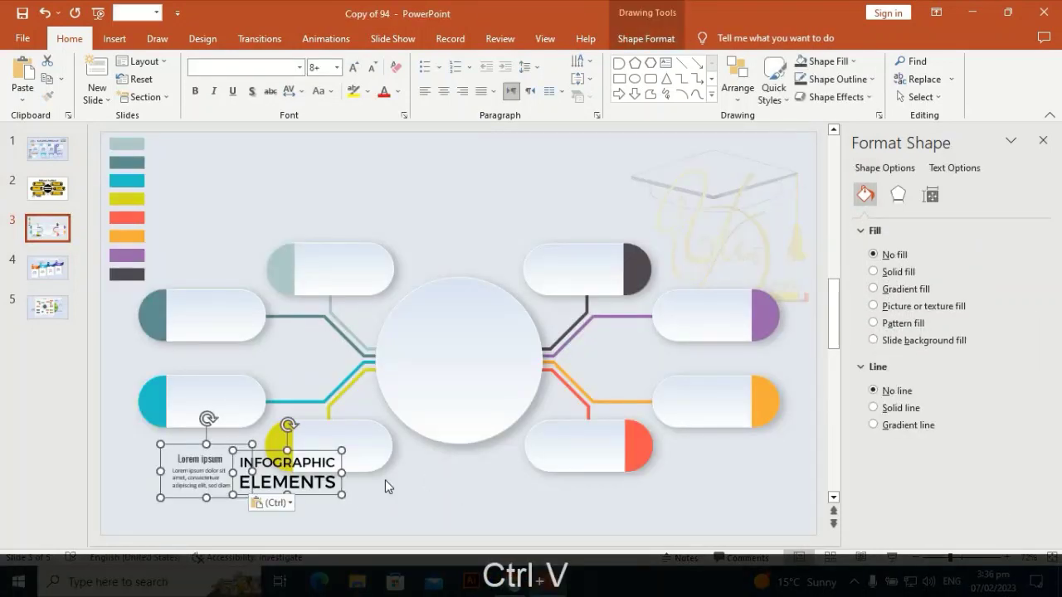
# Place the INFOGRAPHIC ELEMENTS title on the centre circle
pyautogui.click(385, 480)
pyautogui.click(286, 448)
pyautogui.moveTo(332, 462); pyautogui.dragTo(486, 380)
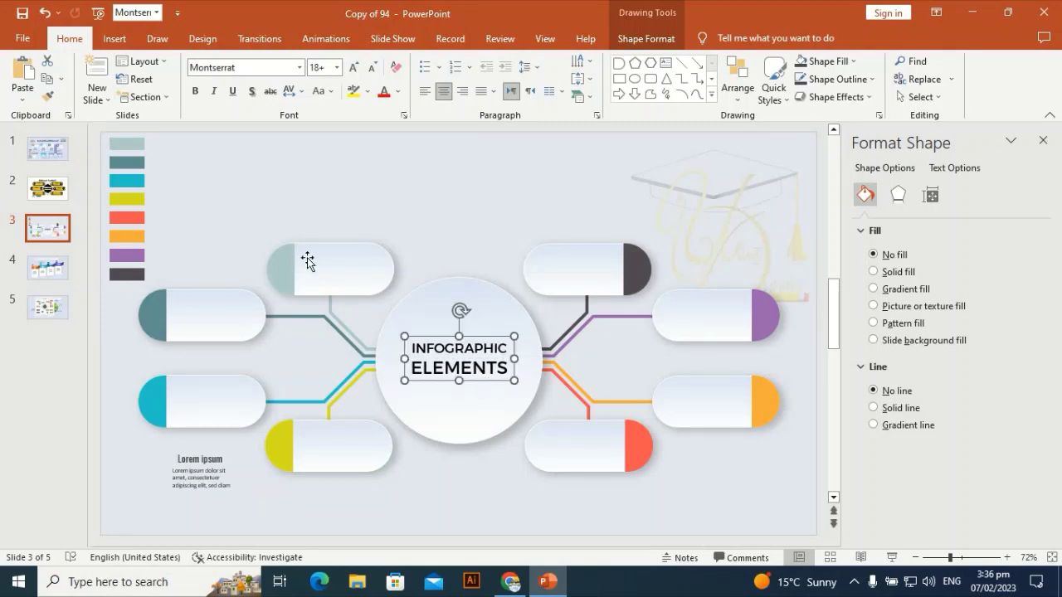
# Make the centre title text bold at 24 pt
pyautogui.click(337, 73)
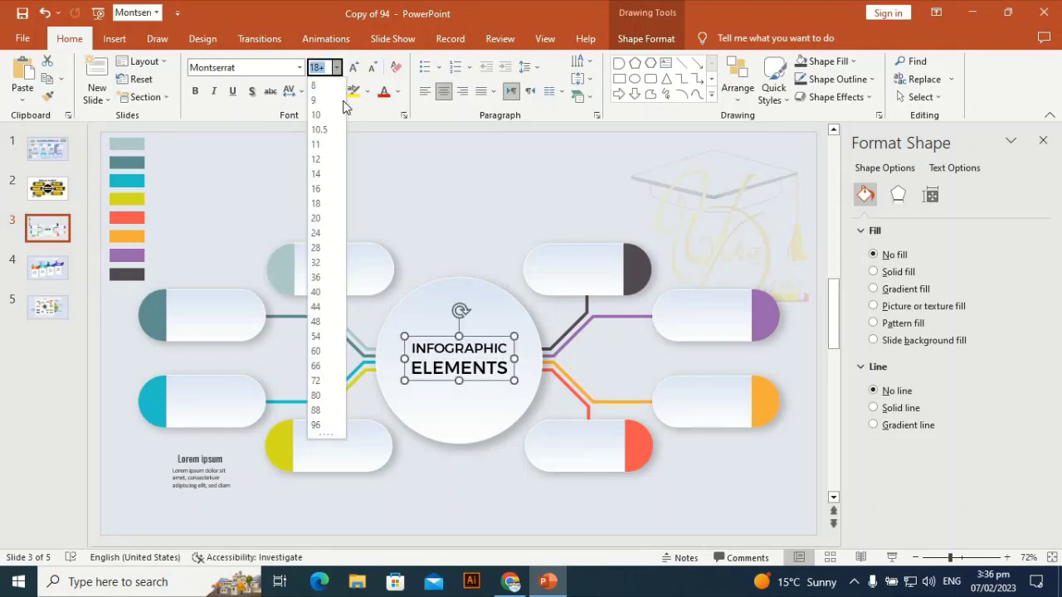
pyautogui.click(317, 233)
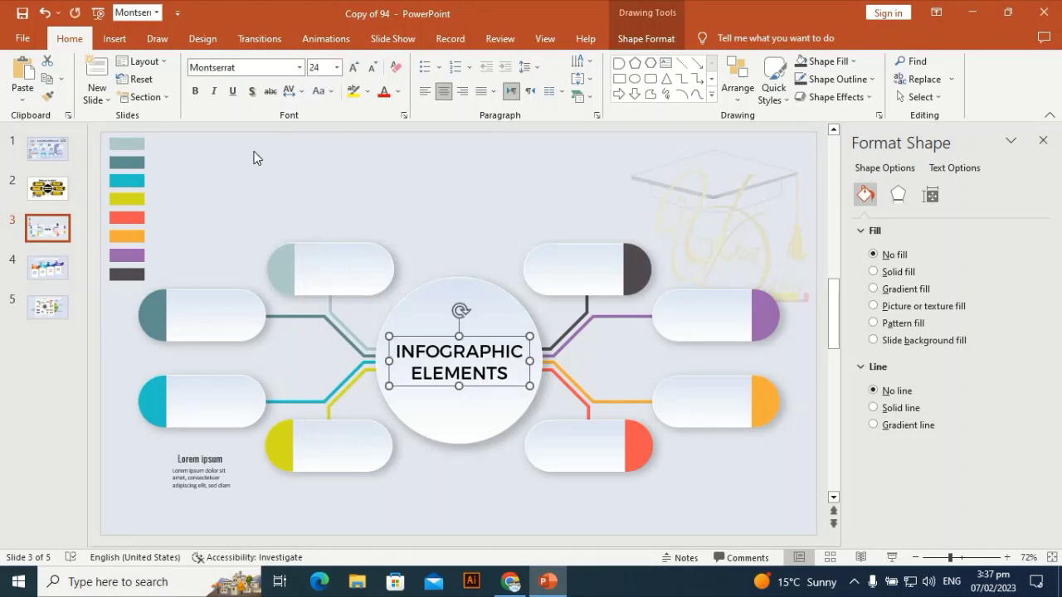
pyautogui.click(195, 91)
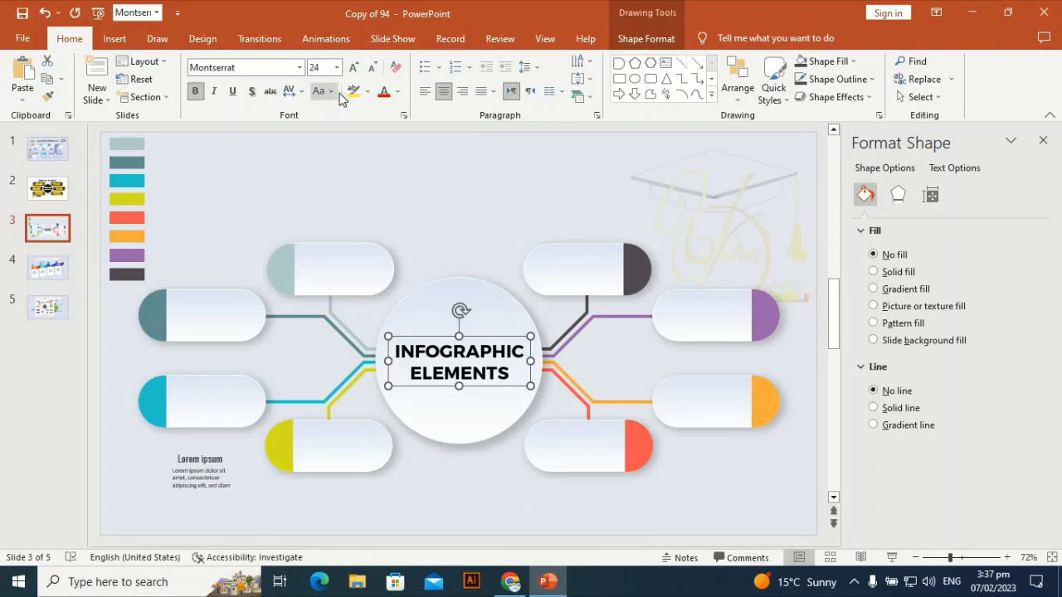
# Enlarge the word ELEMENTS to 32 pt and nudge the title box up slightly
pyautogui.moveTo(515, 373); pyautogui.dragTo(438, 371)
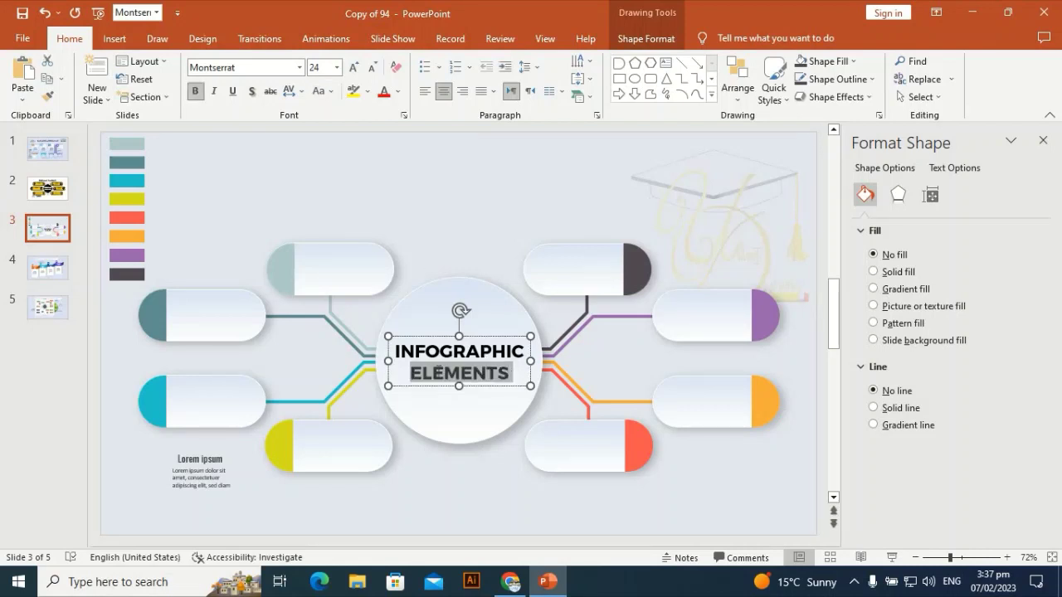
pyautogui.click(337, 68)
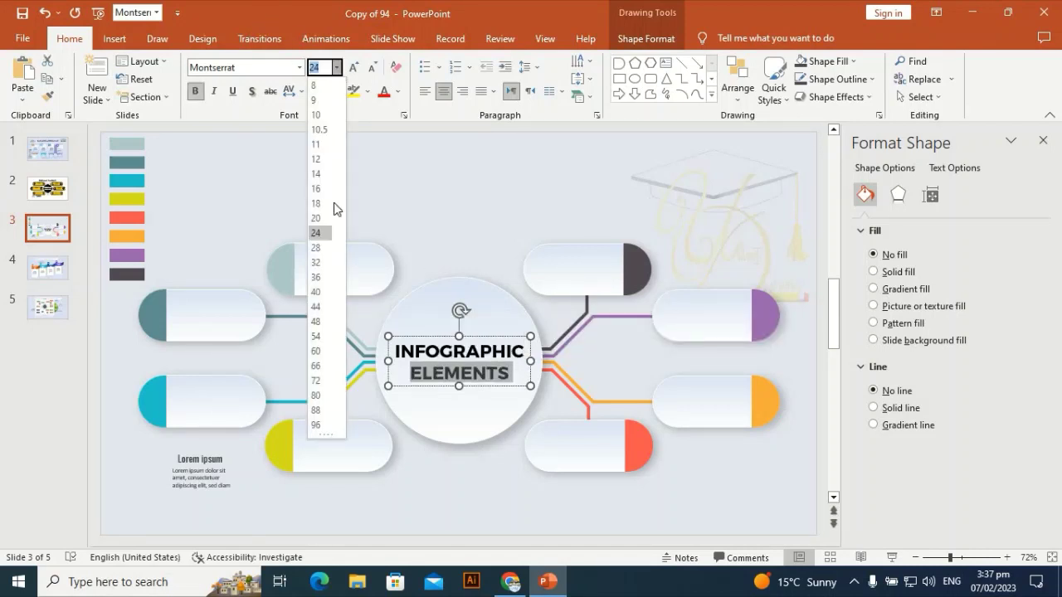
pyautogui.click(319, 263)
pyautogui.click(456, 221)
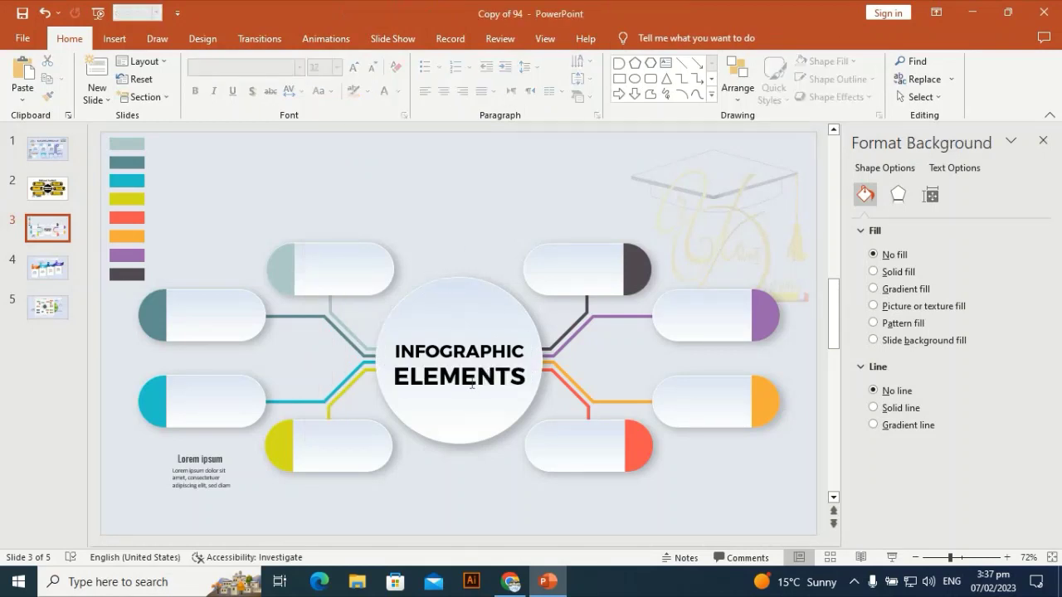
pyautogui.click(444, 336)
pyautogui.moveTo(444, 336); pyautogui.dragTo(444, 332)
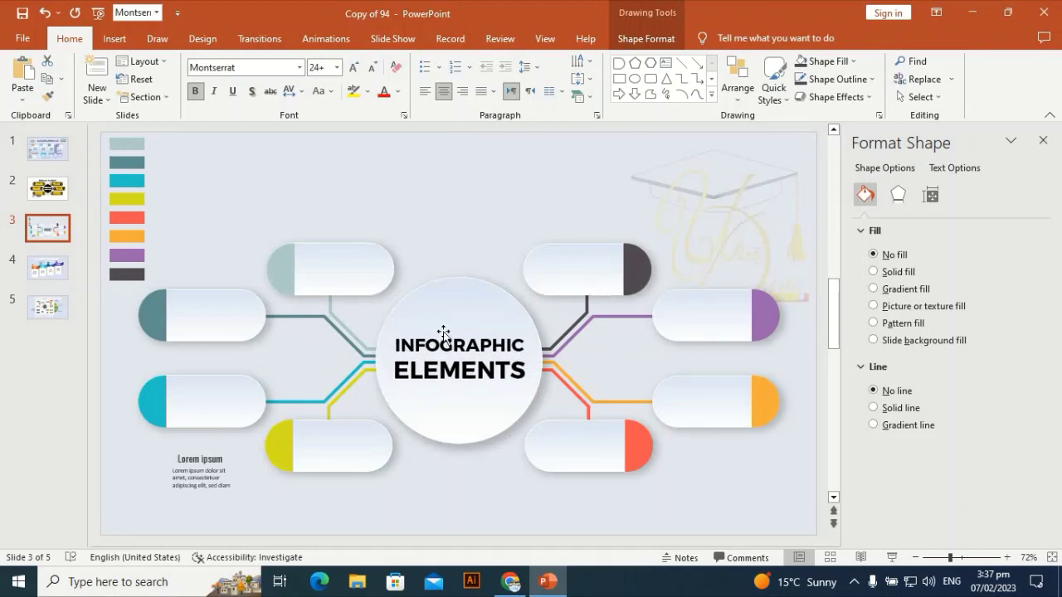
pyautogui.click(411, 182)
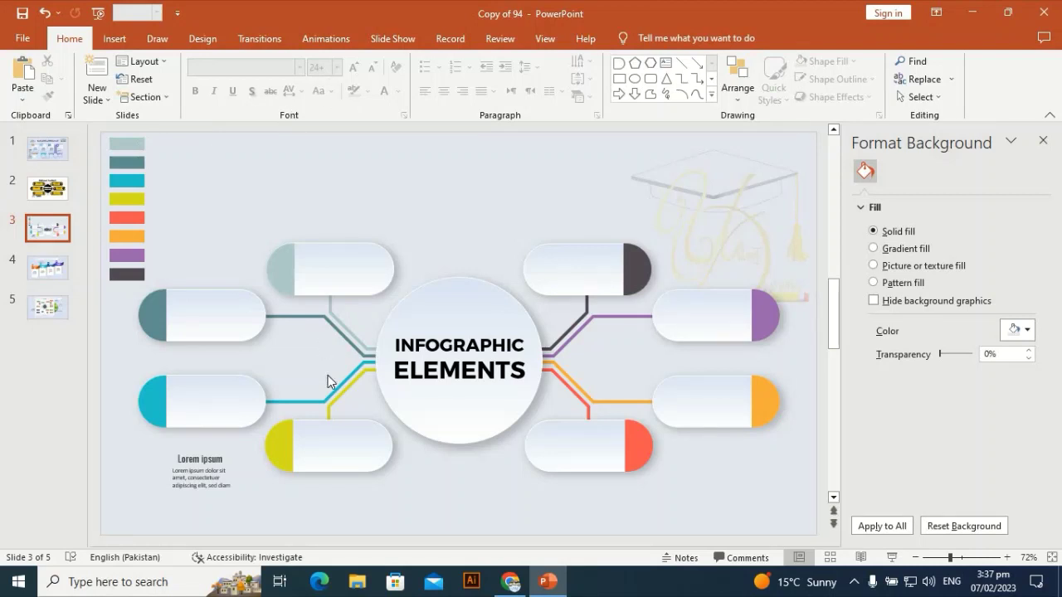
# Place Lorem ipsum text blocks in the top-left, top-right dark and purple pills
pyautogui.click(177, 471)
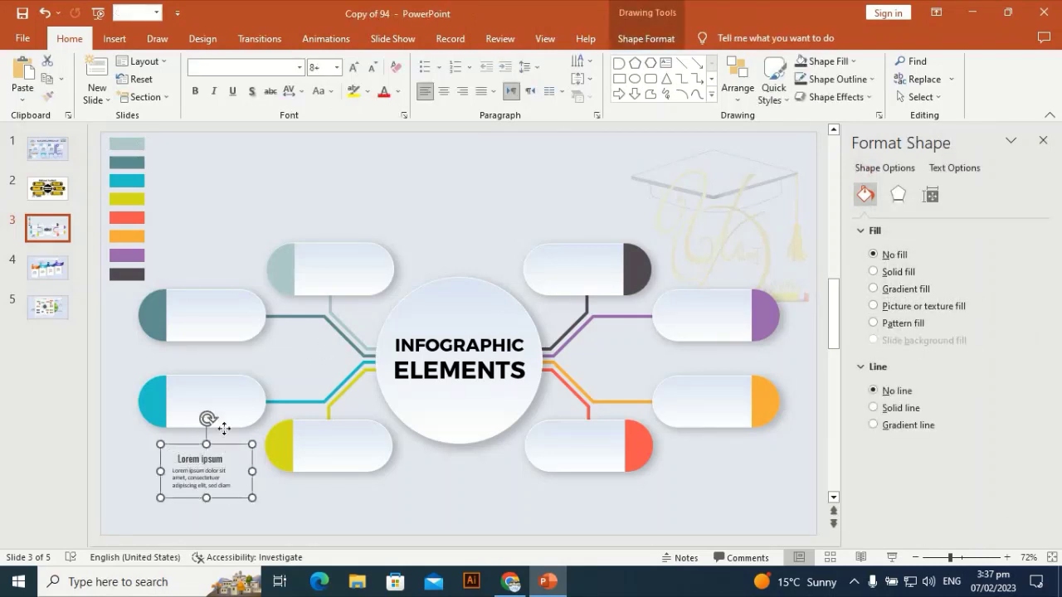
pyautogui.moveTo(206, 420); pyautogui.dragTo(320, 236)
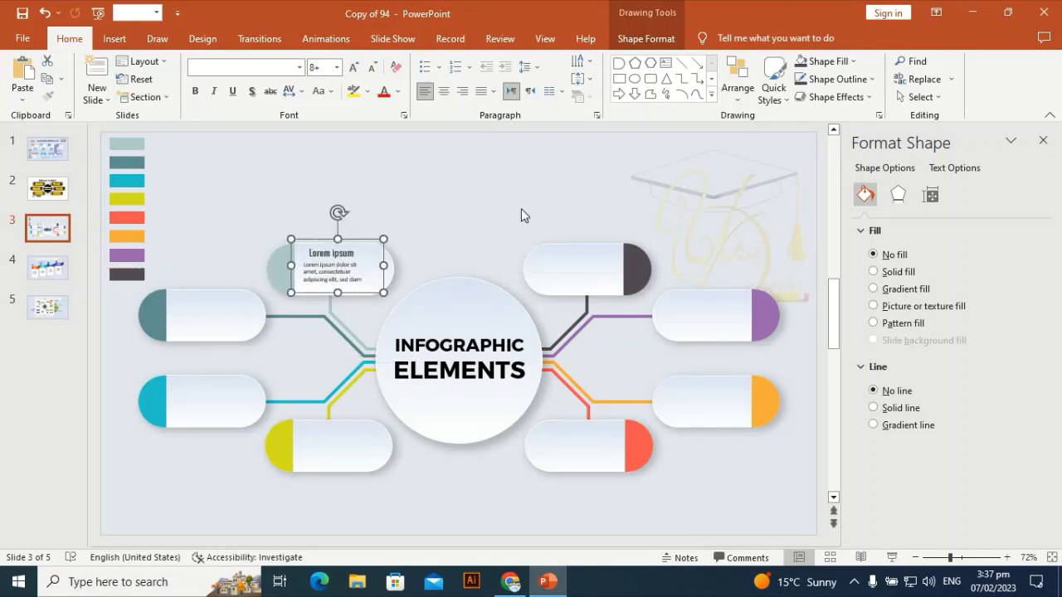
pyautogui.hotkey('ctrl', 'd')
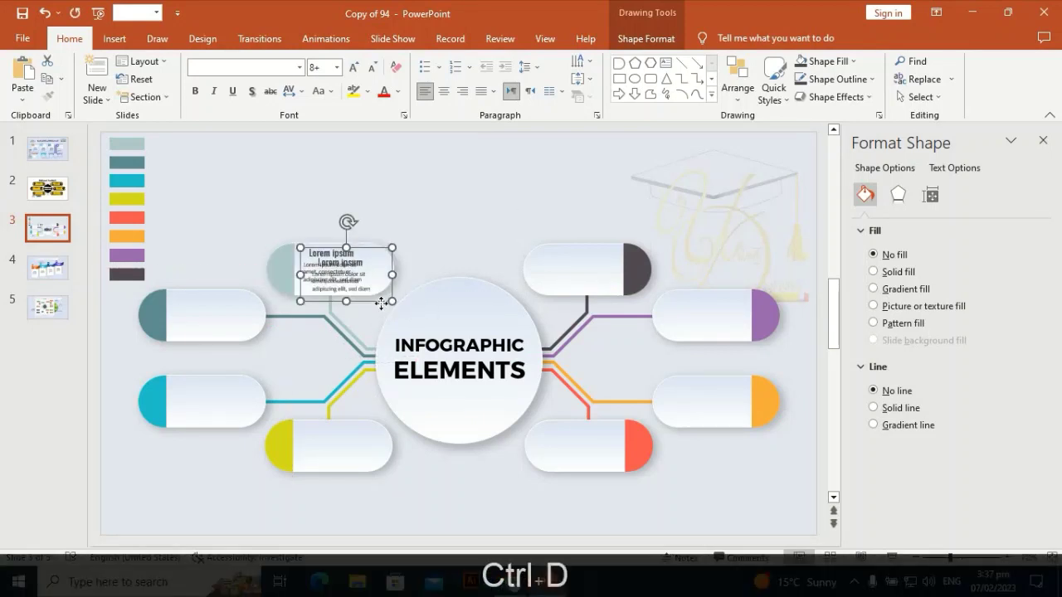
pyautogui.moveTo(381, 304); pyautogui.dragTo(610, 295)
pyautogui.moveTo(614, 294); pyautogui.dragTo(629, 293)
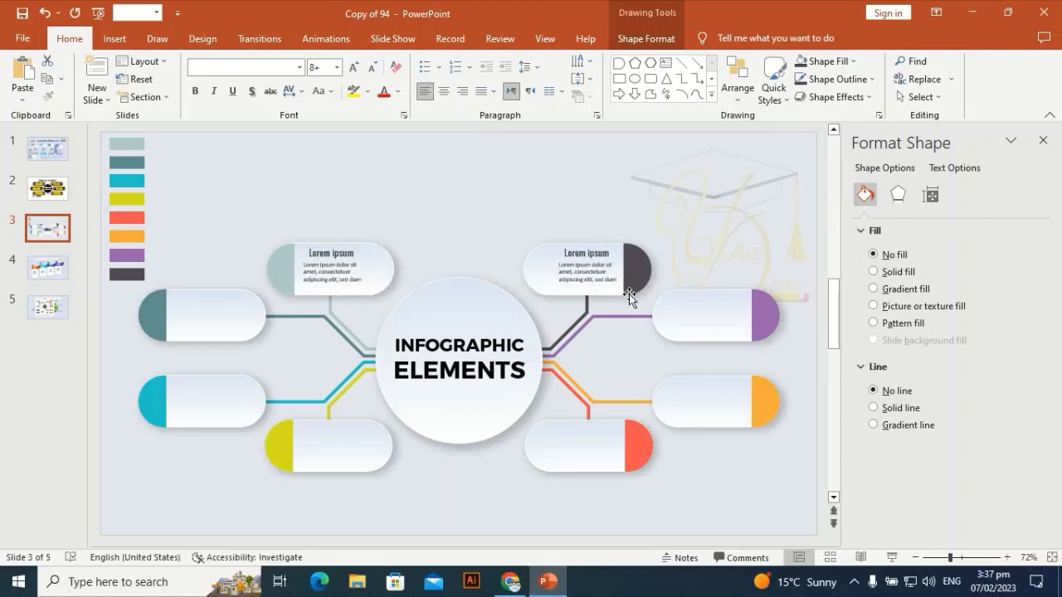
pyautogui.press('ctrl')
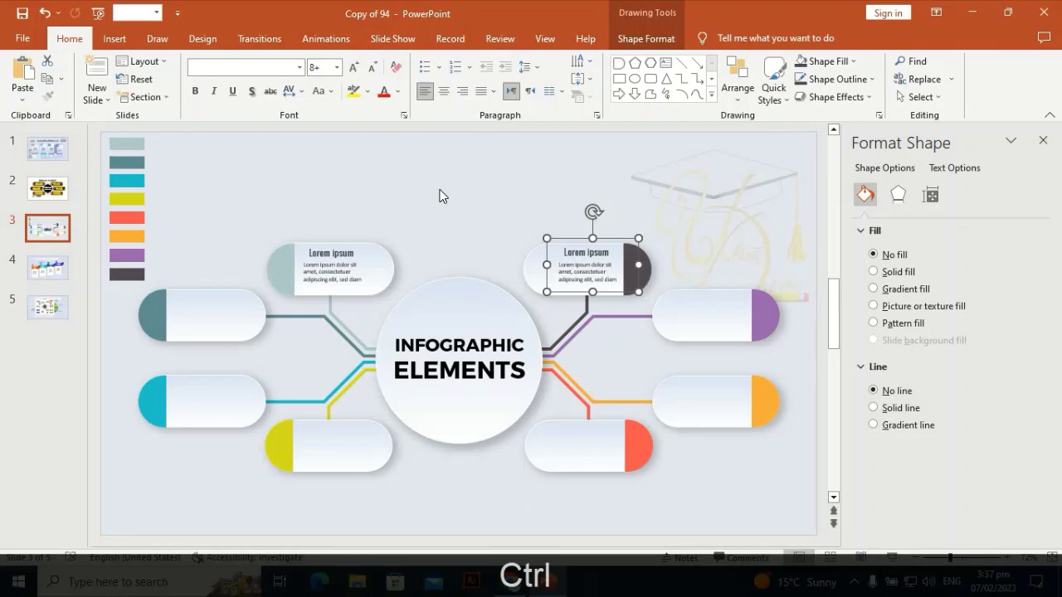
pyautogui.hotkey('ctrl', 'd')
pyautogui.moveTo(760, 290); pyautogui.dragTo(652, 335)
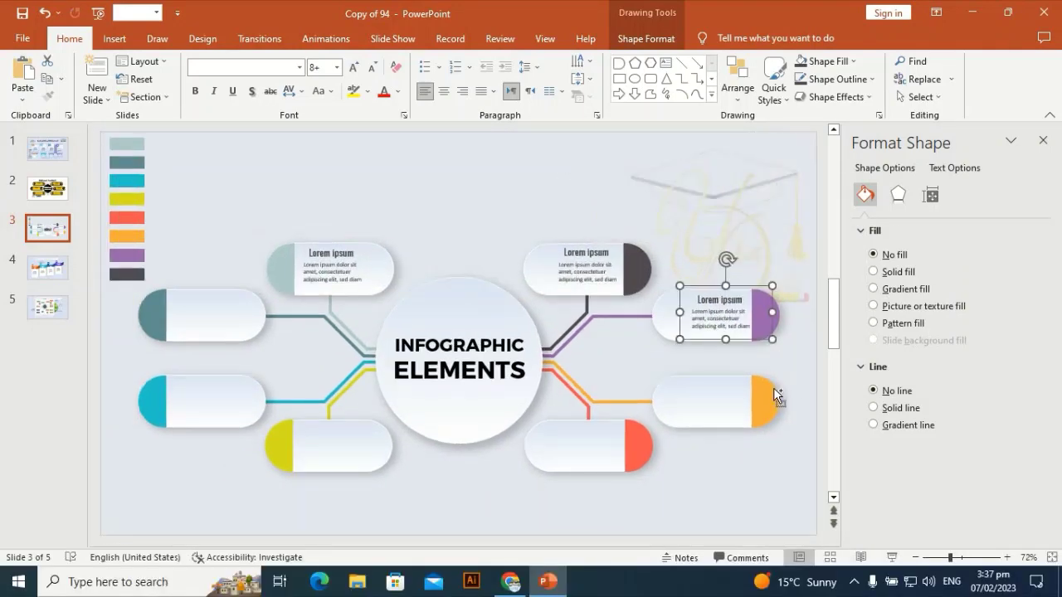
# Add Lorem ipsum copies to the orange, red, yellow, teal and grey-blue pills
pyautogui.hotkey('ctrl', 'd')
pyautogui.moveTo(745, 381); pyautogui.dragTo(621, 448)
pyautogui.press('ctrl')
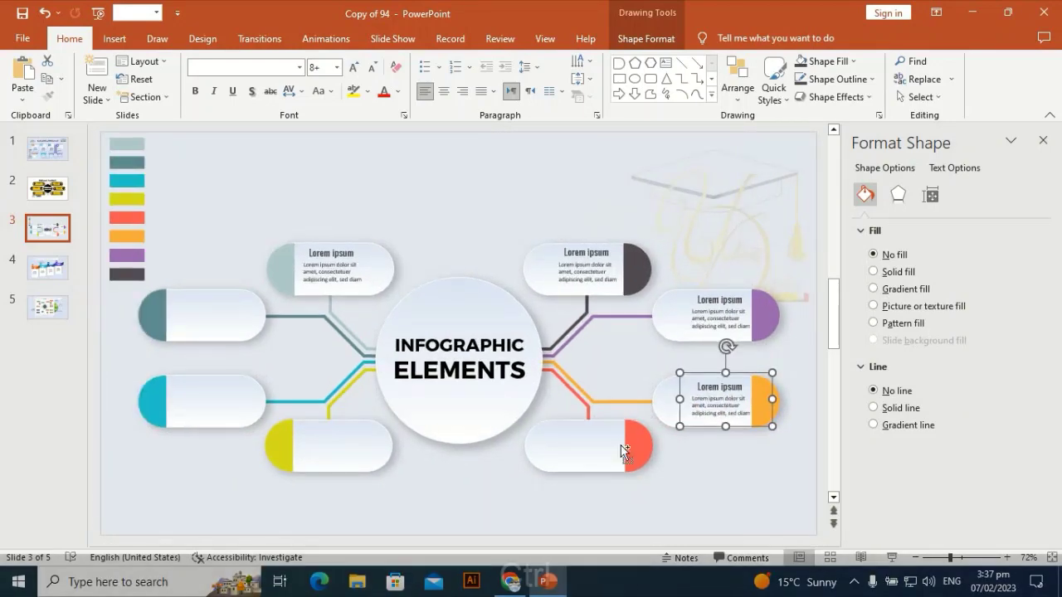
pyautogui.hotkey('ctrl', 'd')
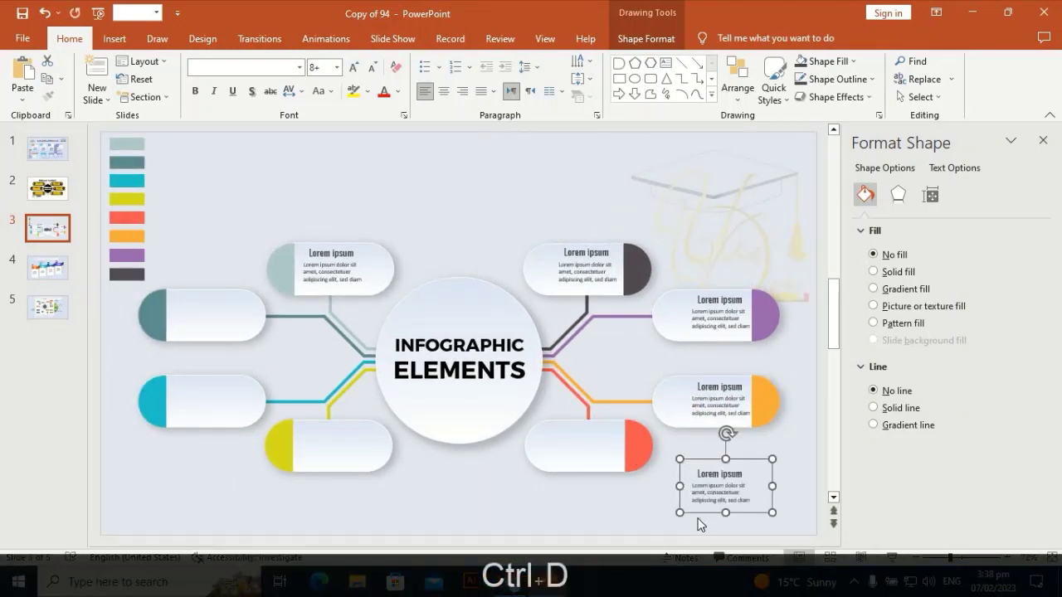
pyautogui.moveTo(703, 513); pyautogui.dragTo(572, 475)
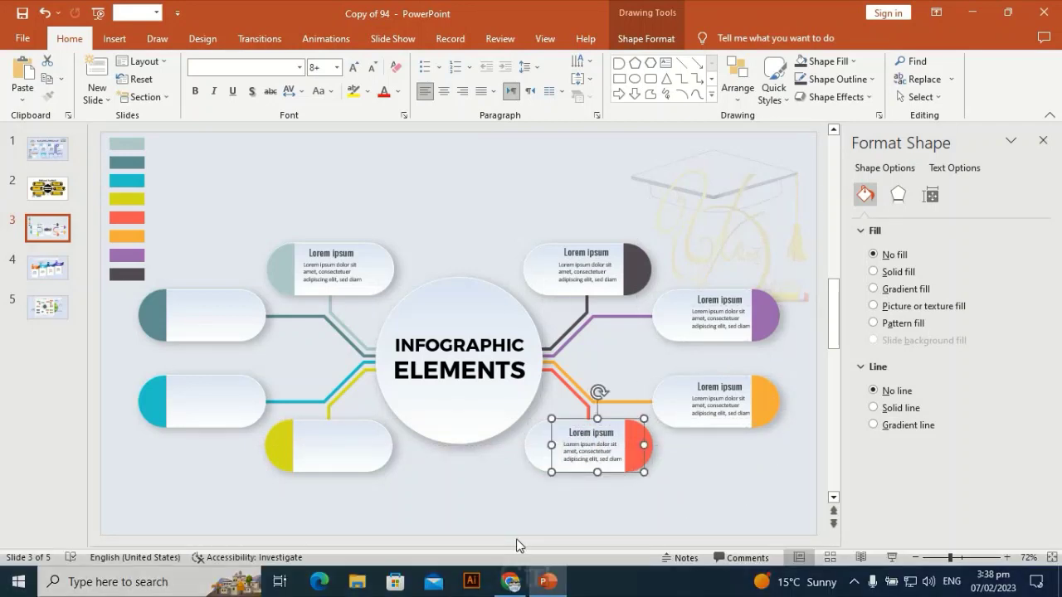
pyautogui.hotkey('ctrl', 'd')
pyautogui.moveTo(484, 518); pyautogui.dragTo(357, 474)
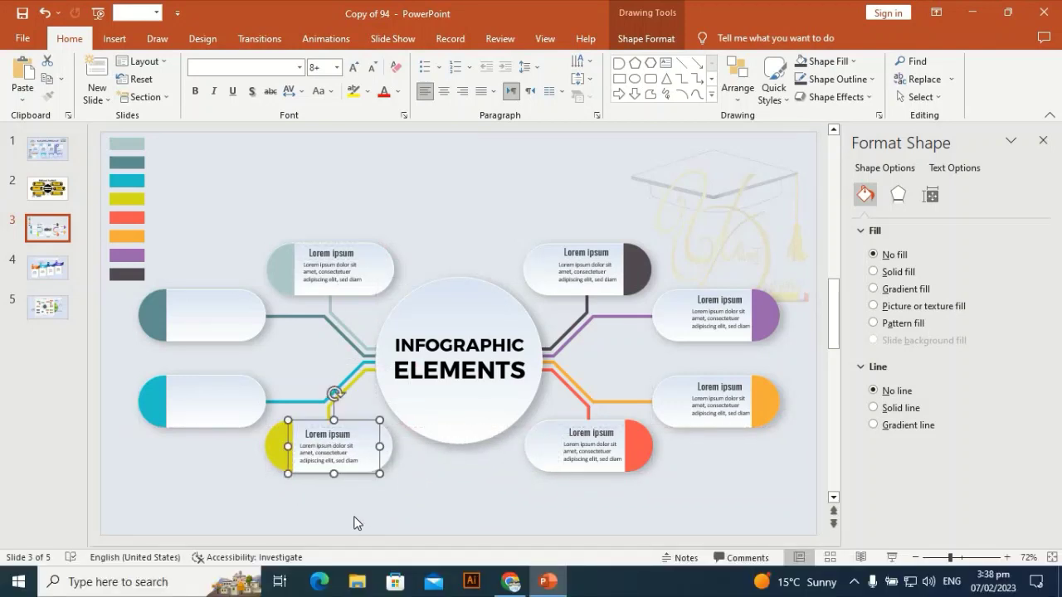
pyautogui.hotkey('ctrl', 'd')
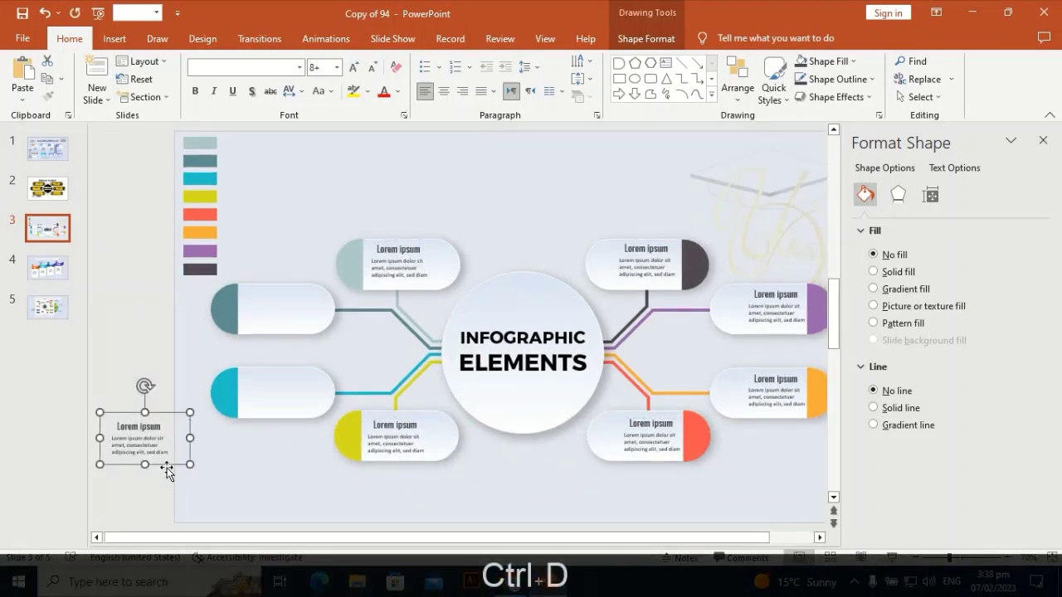
pyautogui.moveTo(301, 424); pyautogui.dragTo(280, 442)
pyautogui.hotkey('ctrl', 'd')
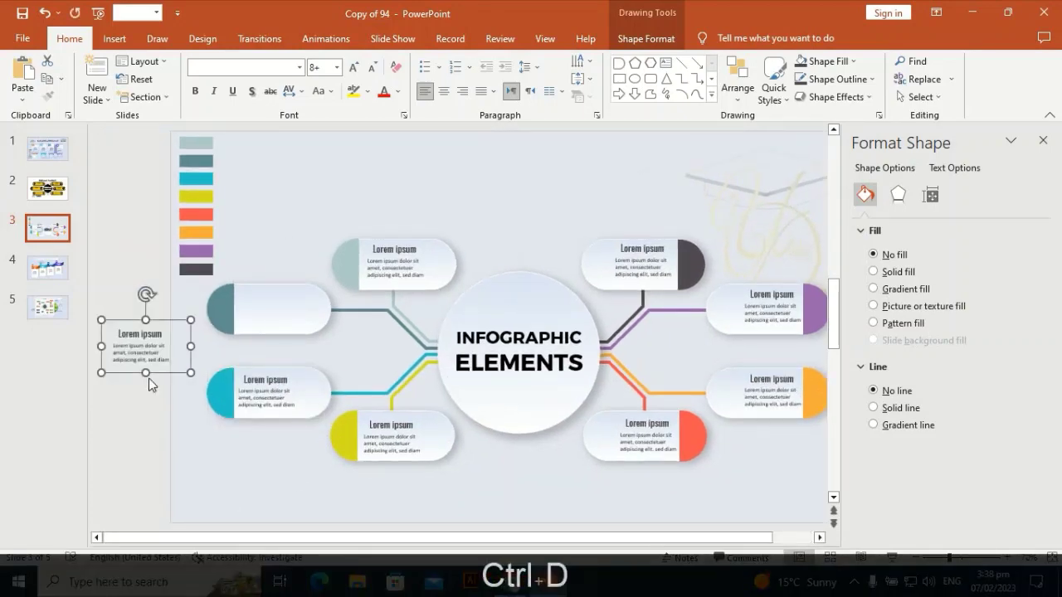
pyautogui.moveTo(130, 375); pyautogui.dragTo(239, 332)
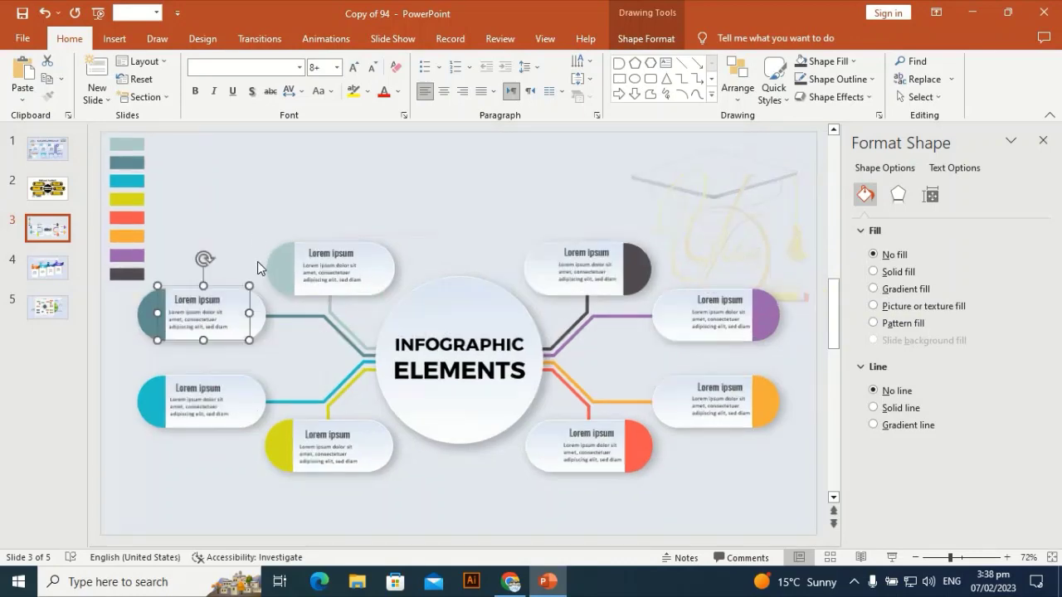
pyautogui.click(238, 216)
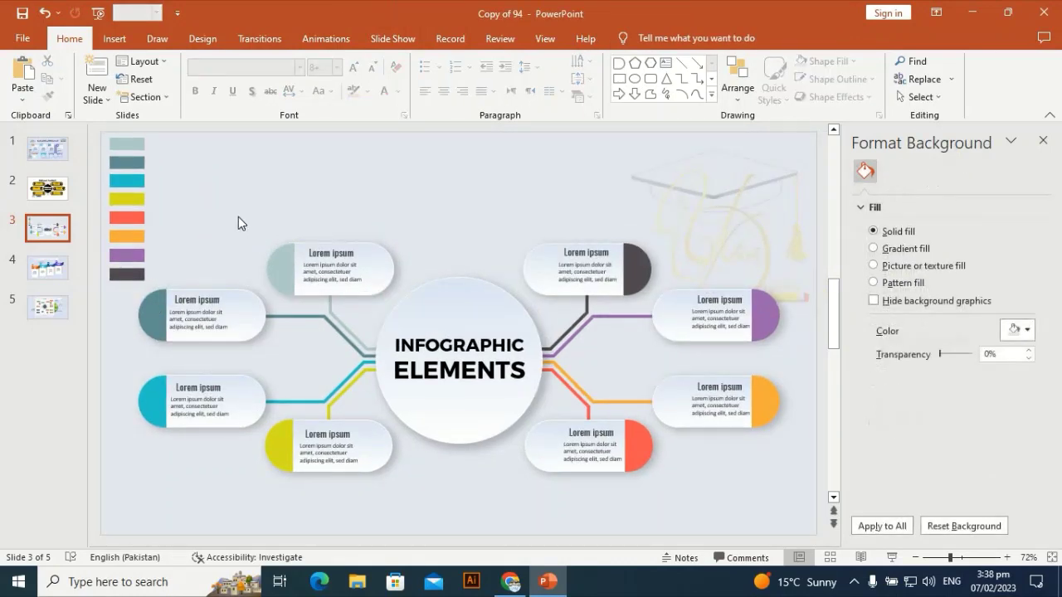
# Add a text box near the top centre of the slide containing 12345678
pyautogui.click(116, 39)
pyautogui.click(673, 79)
pyautogui.click(387, 169)
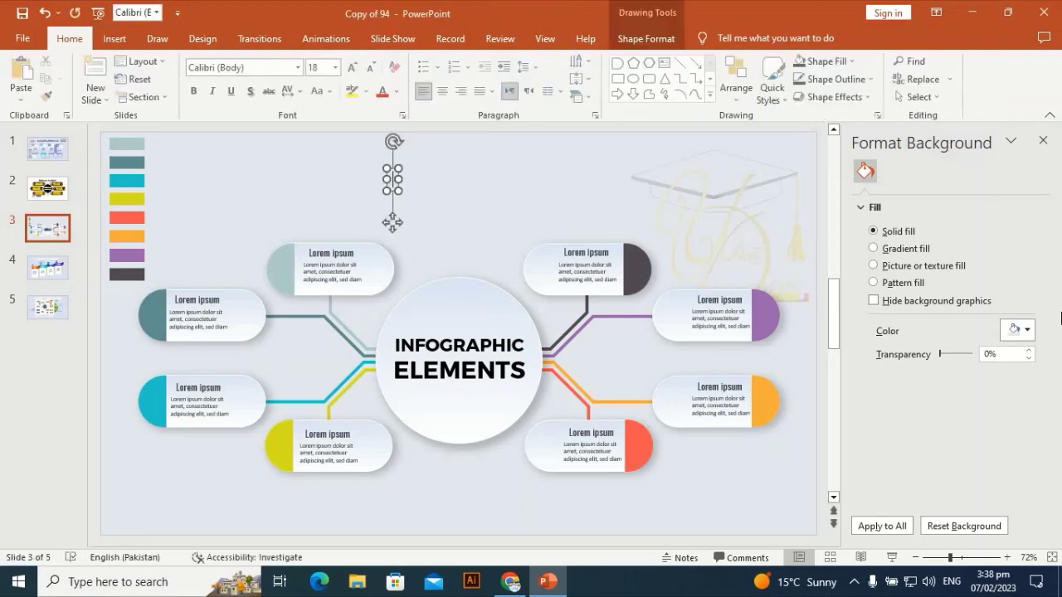
pyautogui.write('123456')
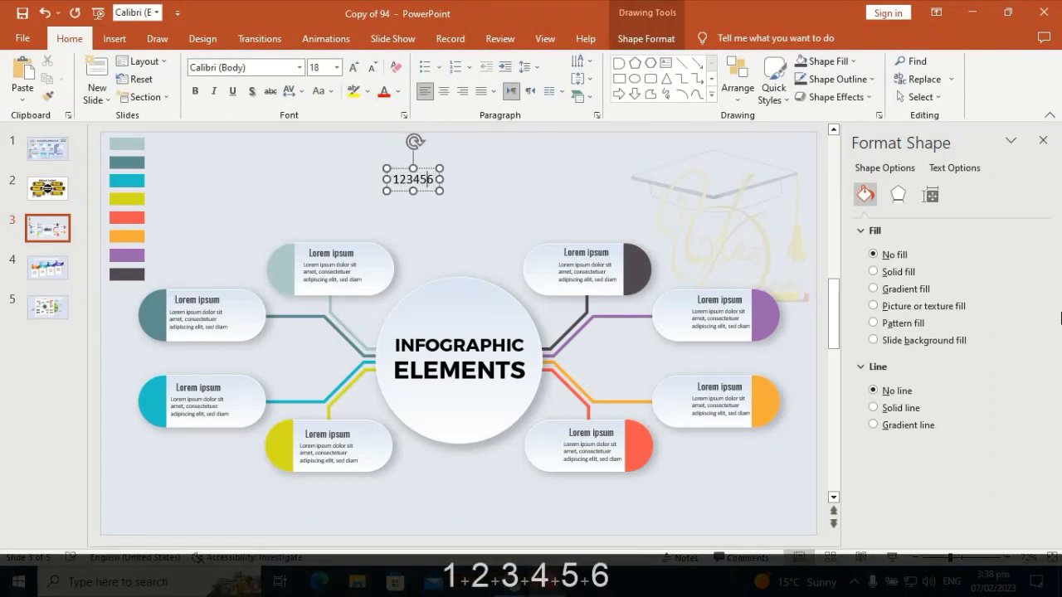
pyautogui.write('78')
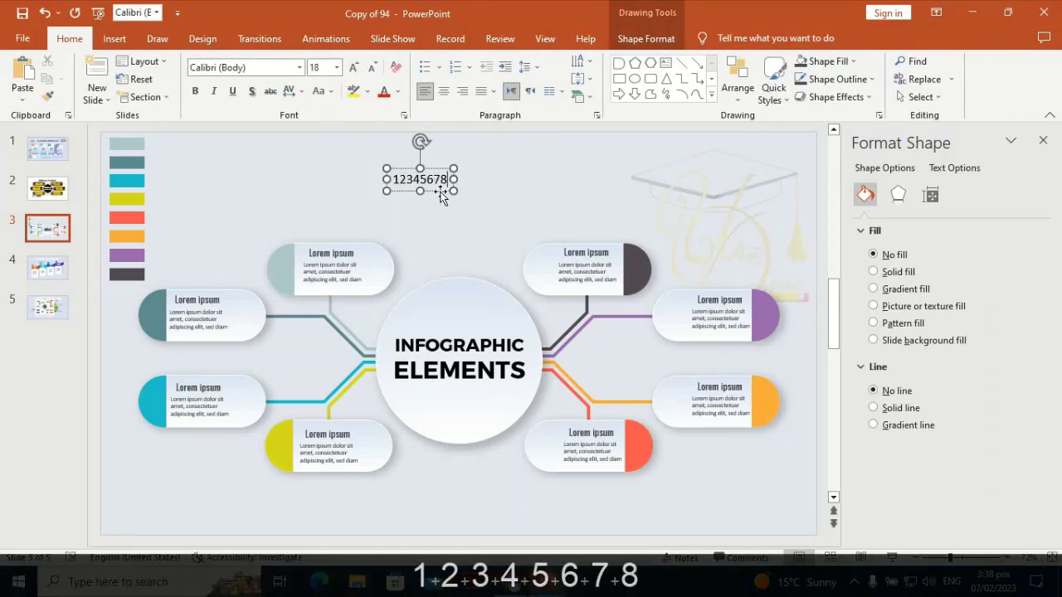
# Format the numbers in Franklin Gothic Heavy at 40 pt
pyautogui.click(442, 197)
pyautogui.click(282, 67)
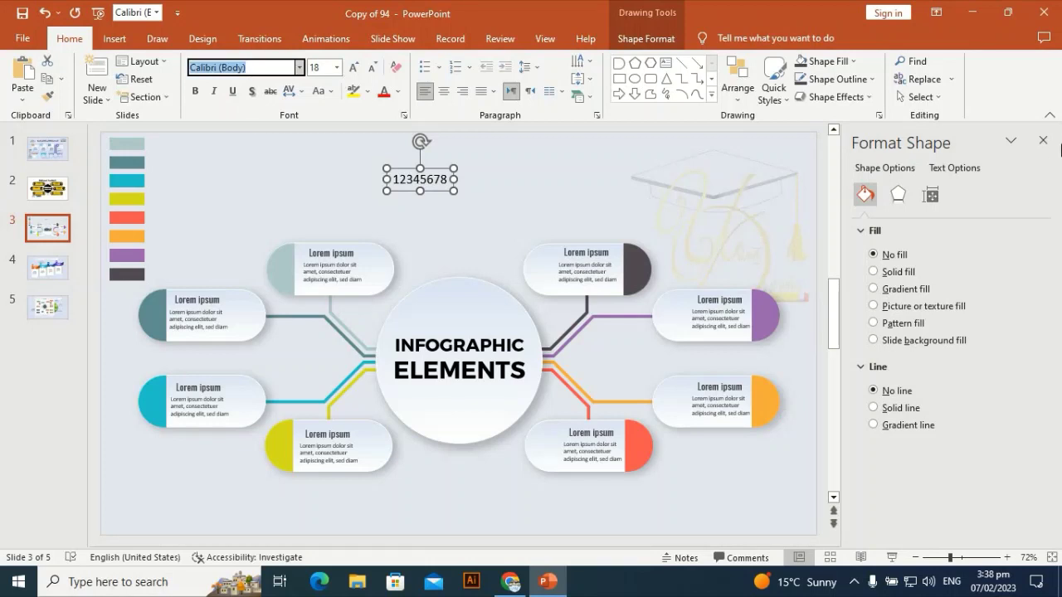
pyautogui.write('fra')
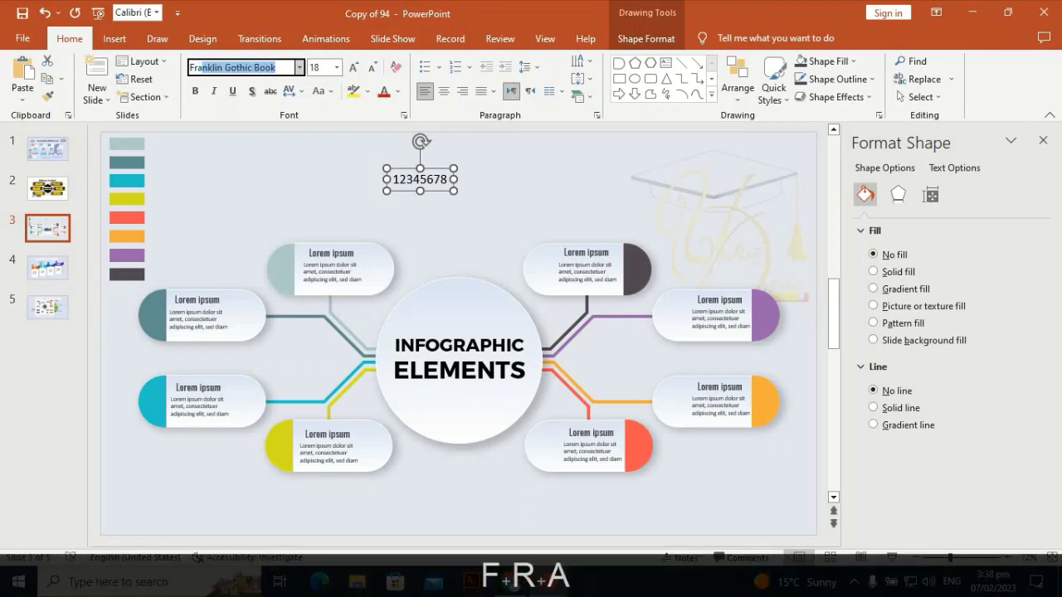
pyautogui.press('Right')
pyautogui.press('BackSpace')
pyautogui.press('BackSpace')
pyautogui.press('BackSpace')
pyautogui.press('BackSpace')
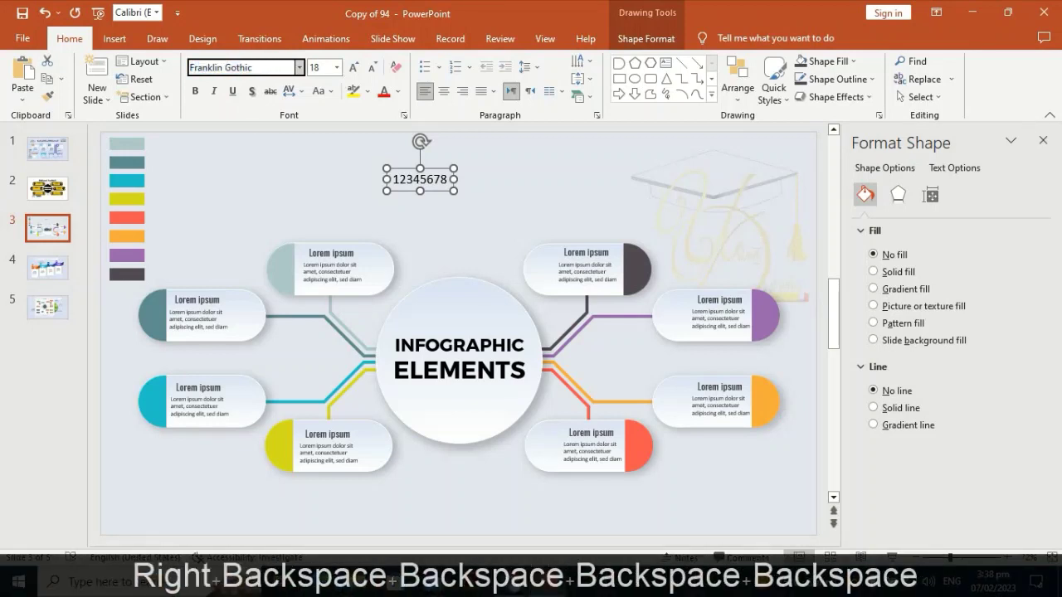
pyautogui.write('Heavy')
pyautogui.press('Right')
pyautogui.press('Return')
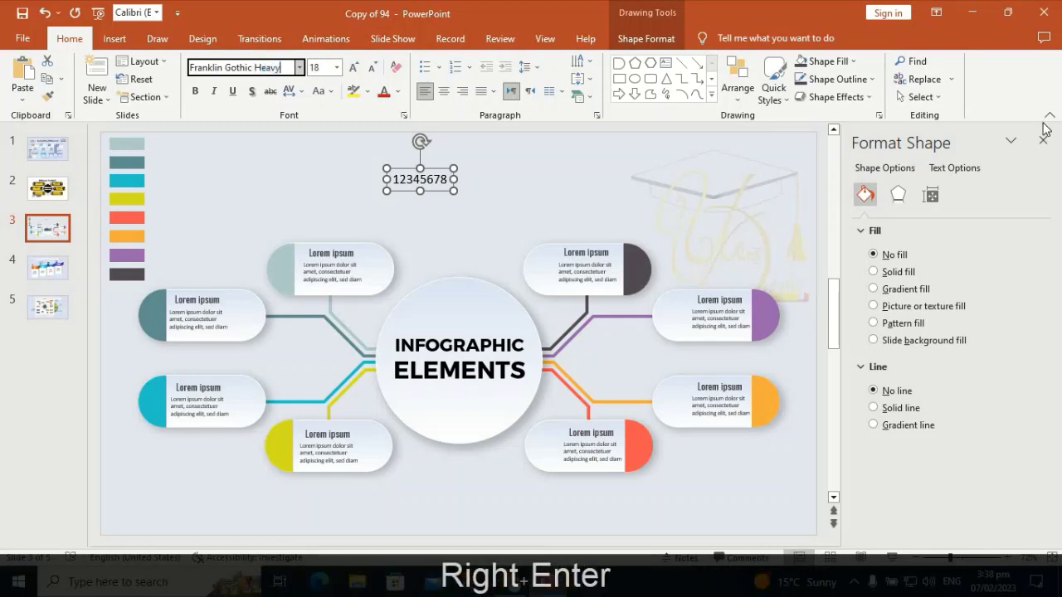
pyautogui.click(335, 68)
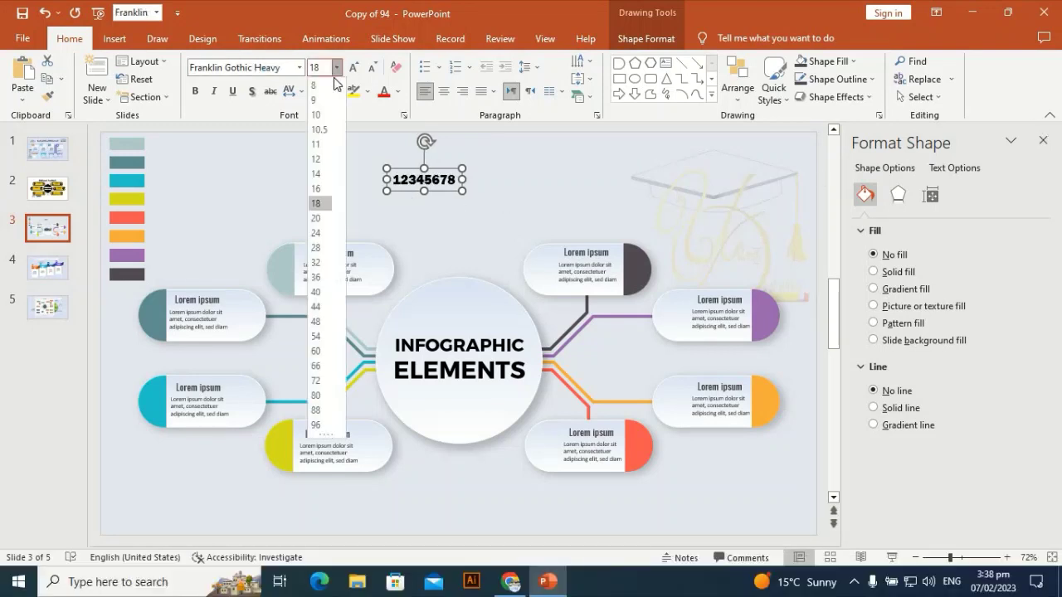
pyautogui.click(318, 292)
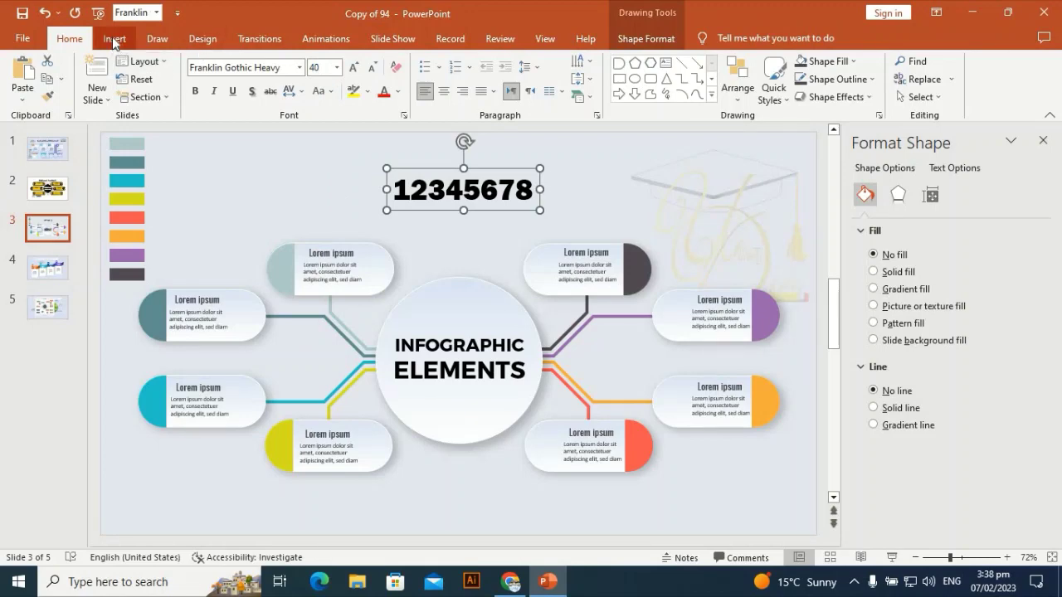
# Draw a rectangle over the 12345678 number row
pyautogui.click(114, 38)
pyautogui.click(246, 98)
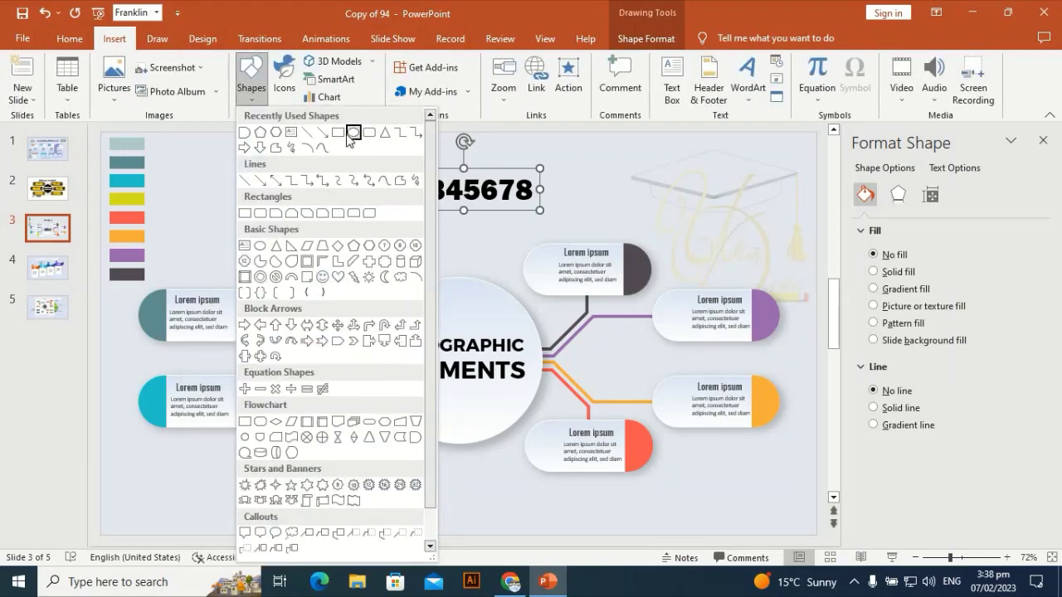
pyautogui.moveTo(376, 158)
pyautogui.mouseDown()
pyautogui.moveTo(462, 202)
pyautogui.moveTo(543, 212)
pyautogui.mouseUp()
pyautogui.click(503, 237)
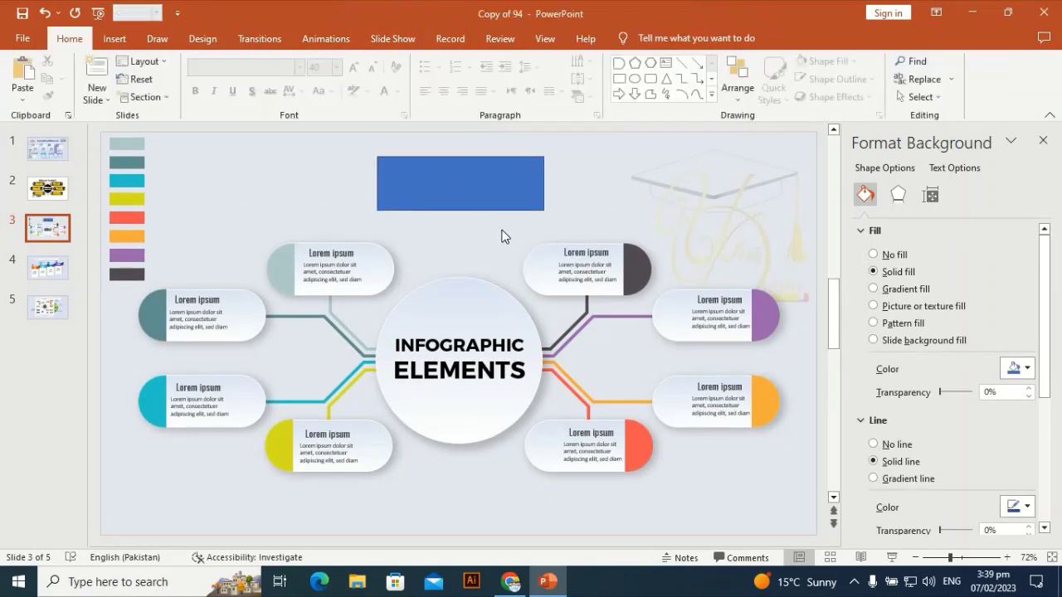
pyautogui.moveTo(357, 138); pyautogui.dragTo(579, 231)
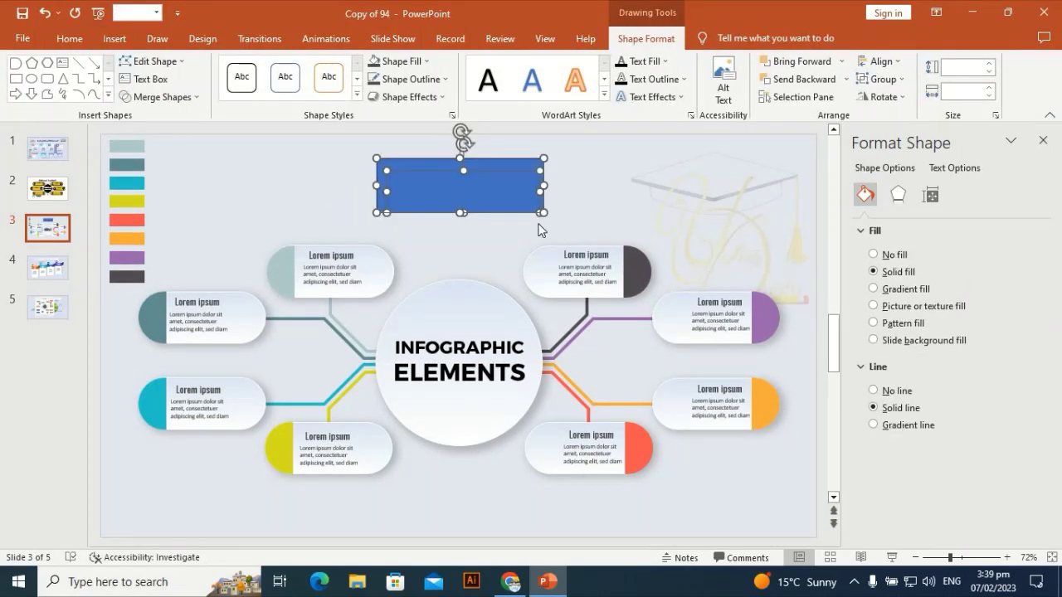
pyautogui.click(550, 180)
pyautogui.moveTo(514, 182); pyautogui.dragTo(514, 178)
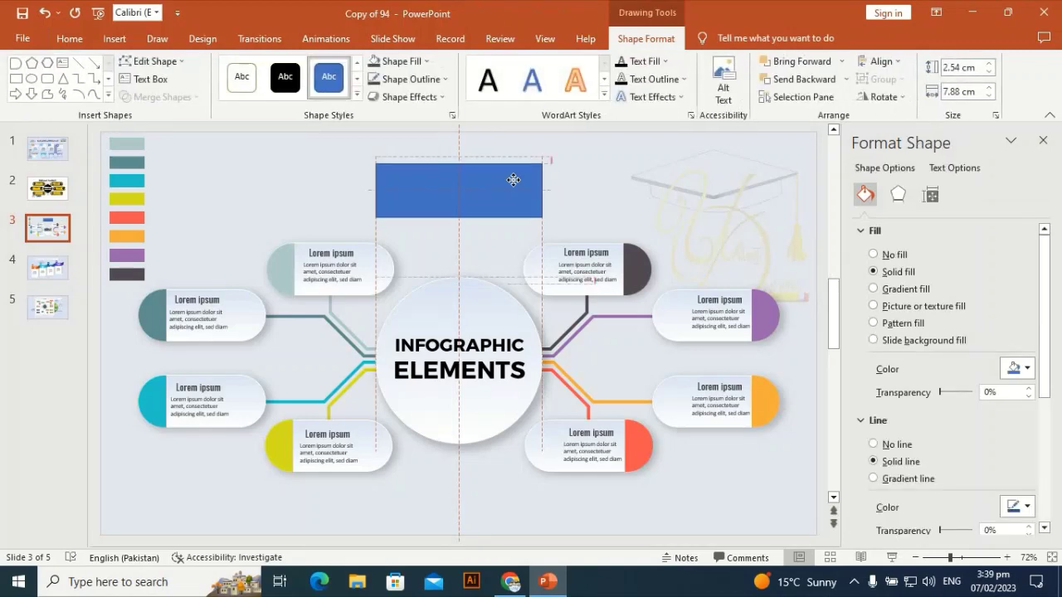
# Fragment the rectangle with the numbers and delete the leftover blue rectangle piece
pyautogui.moveTo(357, 142); pyautogui.dragTo(570, 224)
pyautogui.click(187, 97)
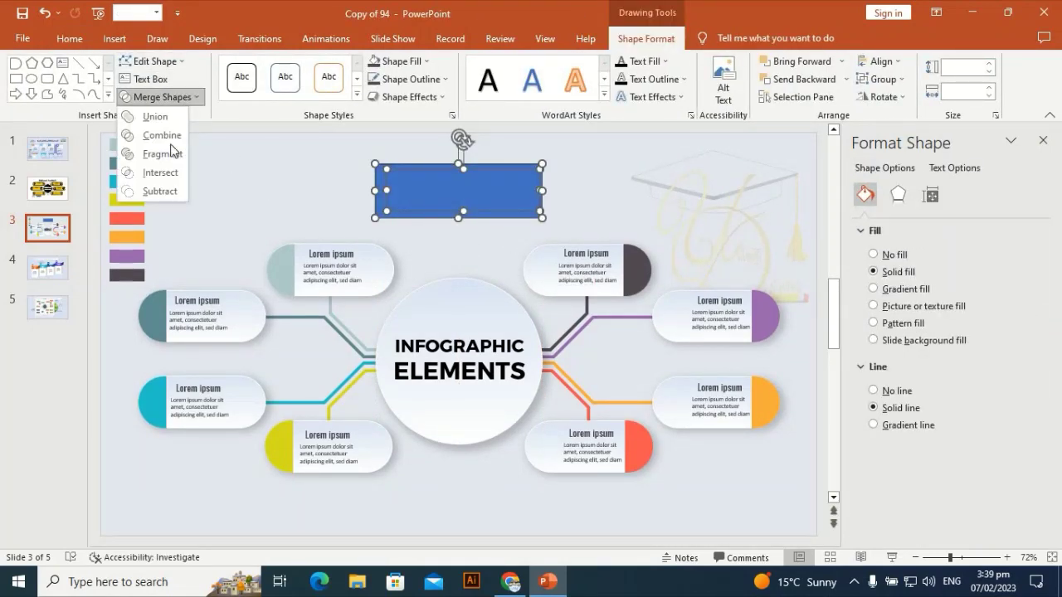
pyautogui.click(157, 152)
pyautogui.click(407, 165)
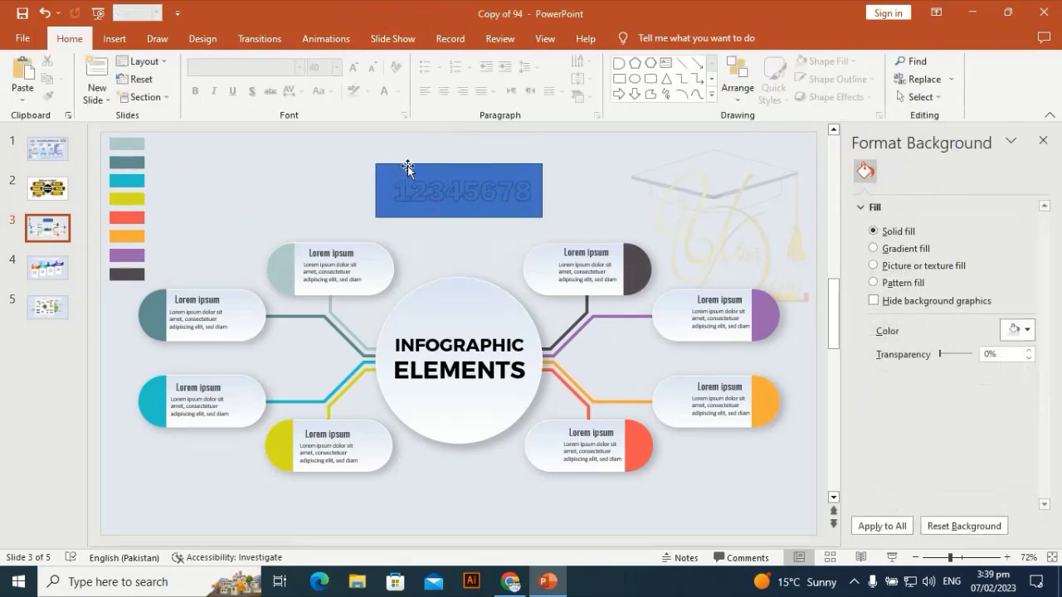
pyautogui.click(408, 171)
pyautogui.press('Delete')
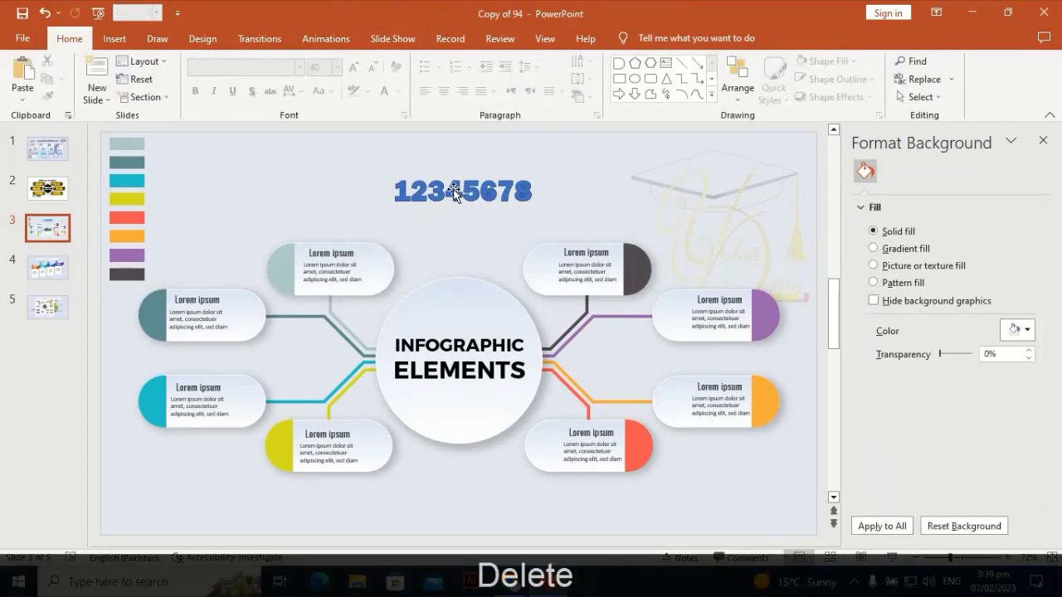
# Delete the enclosed pieces inside the 4, 6 and 8, then select all eight digits
pyautogui.click(455, 190)
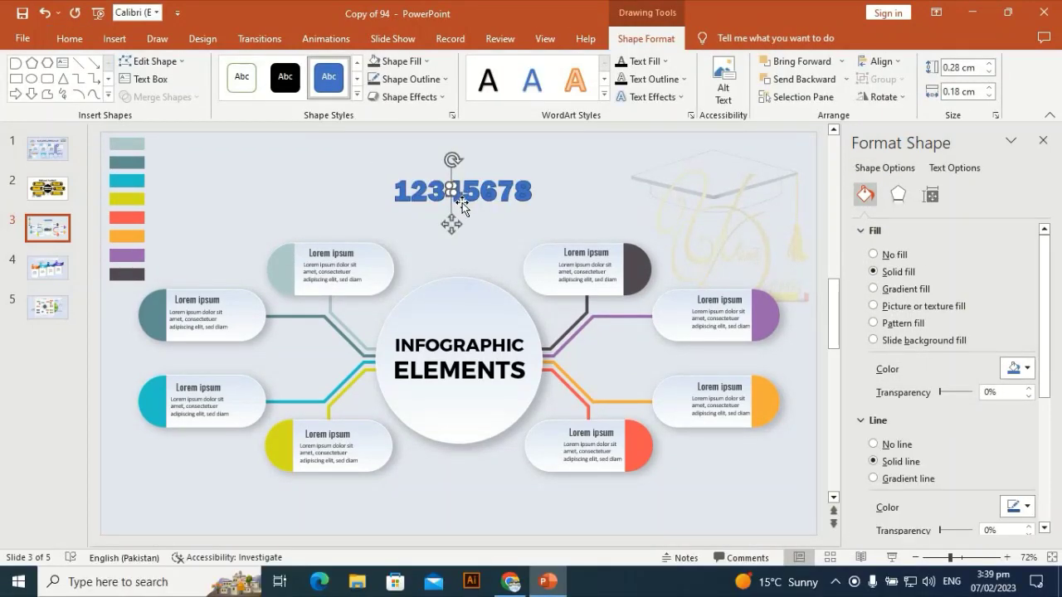
pyautogui.press('Delete')
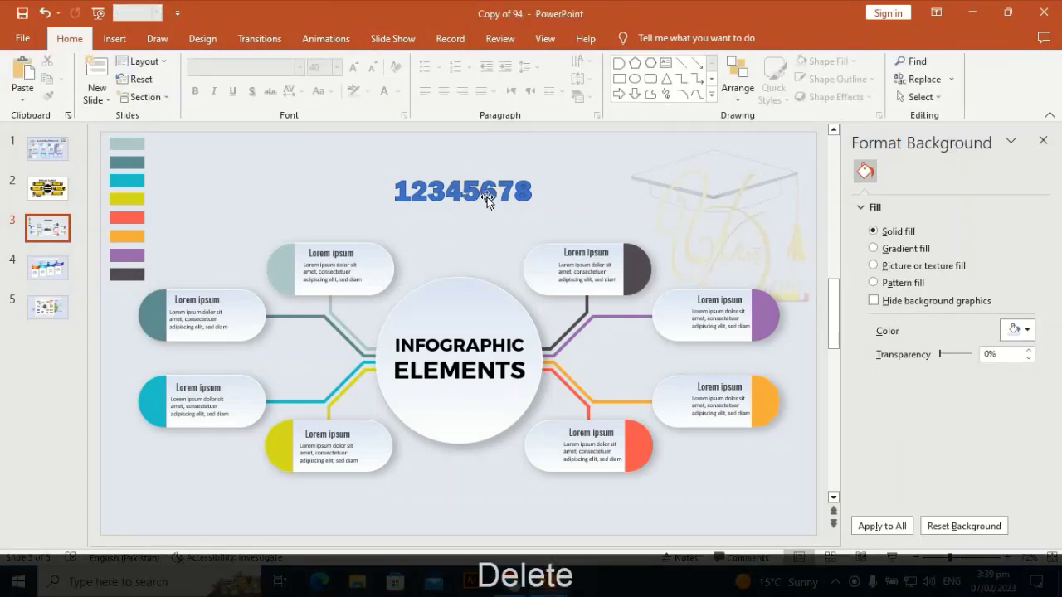
pyautogui.click(489, 195)
pyautogui.press('Delete')
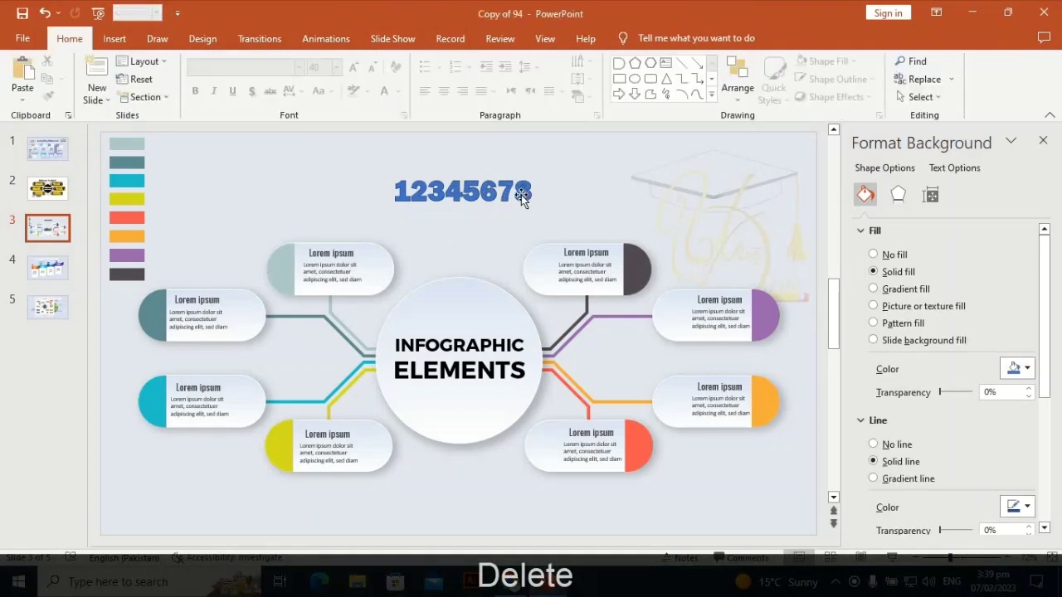
pyautogui.click(523, 181)
pyautogui.press('Delete')
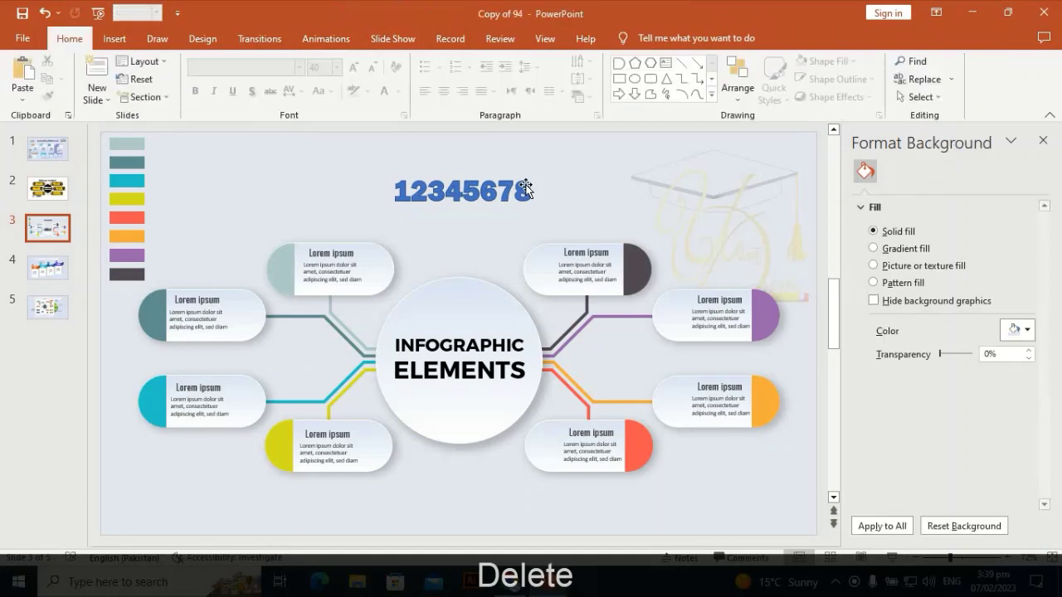
pyautogui.click(539, 184)
pyautogui.press('Delete')
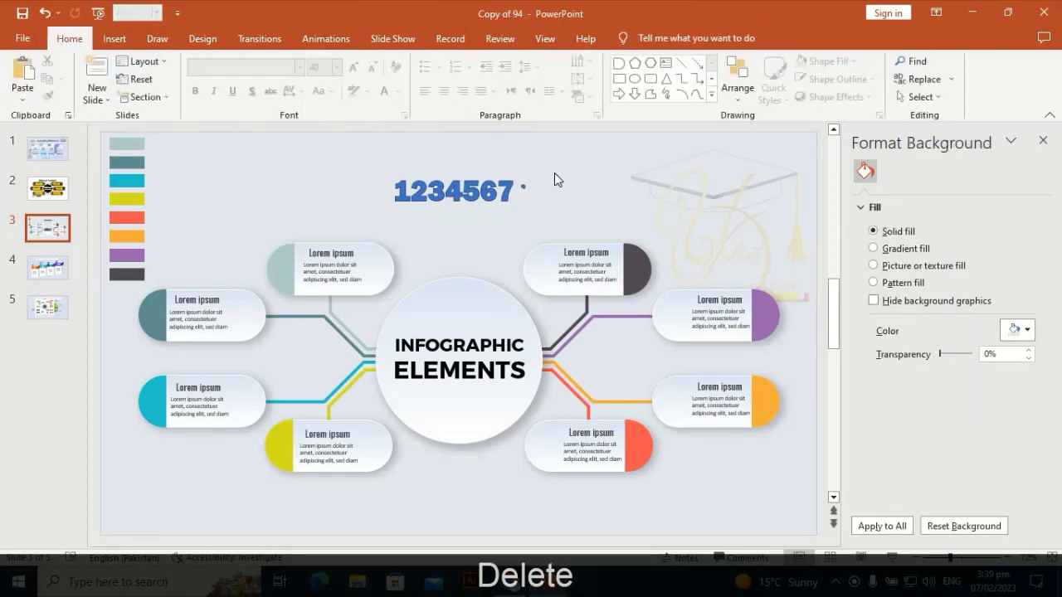
pyautogui.hotkey('ctrl', 'z')
pyautogui.click(524, 191)
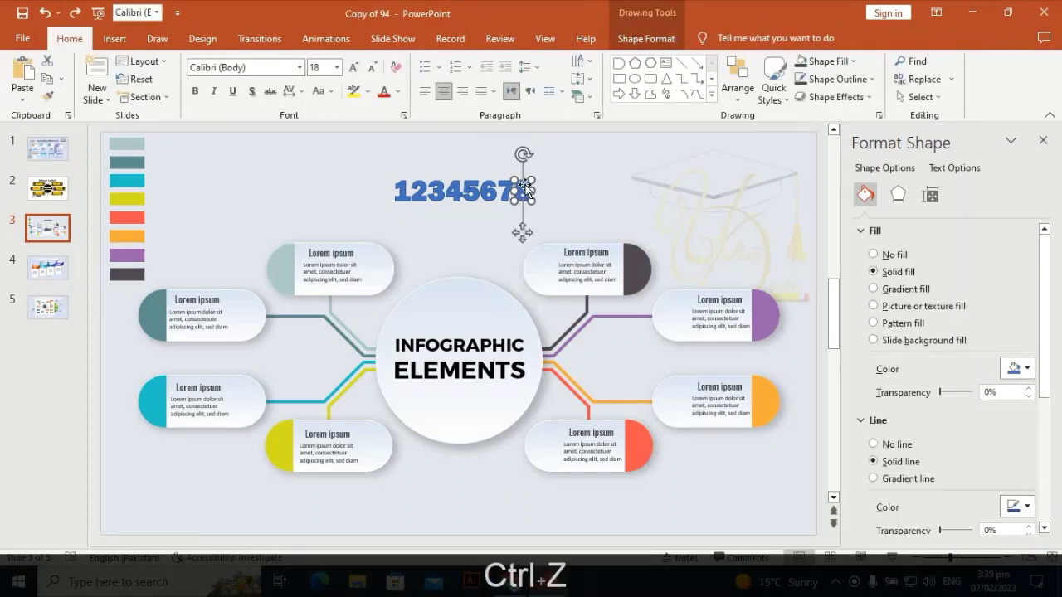
pyautogui.moveTo(522, 189); pyautogui.dragTo(523, 195)
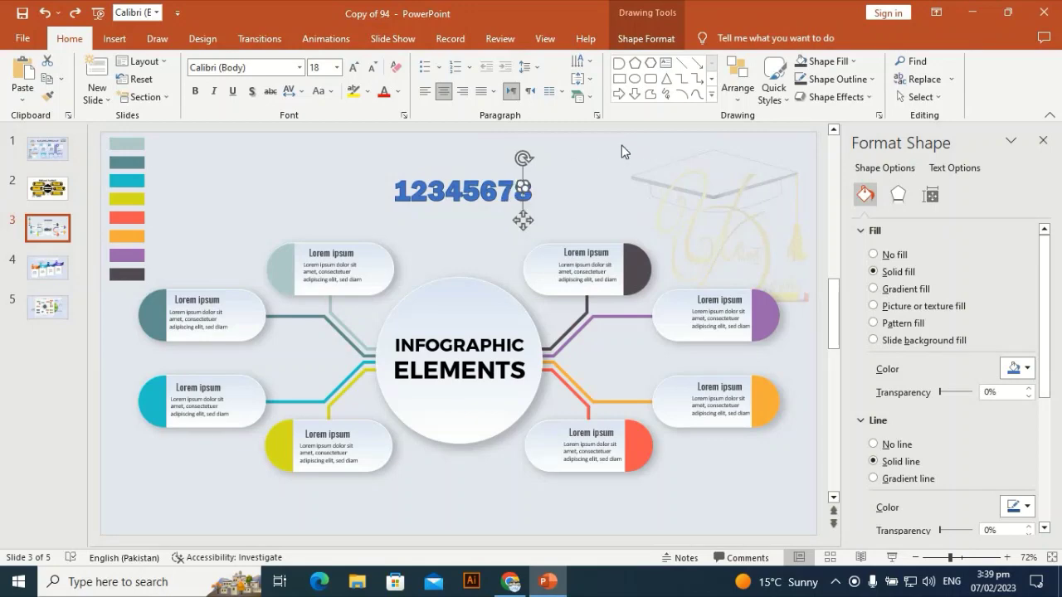
pyautogui.press('Delete')
pyautogui.moveTo(569, 151); pyautogui.dragTo(379, 241)
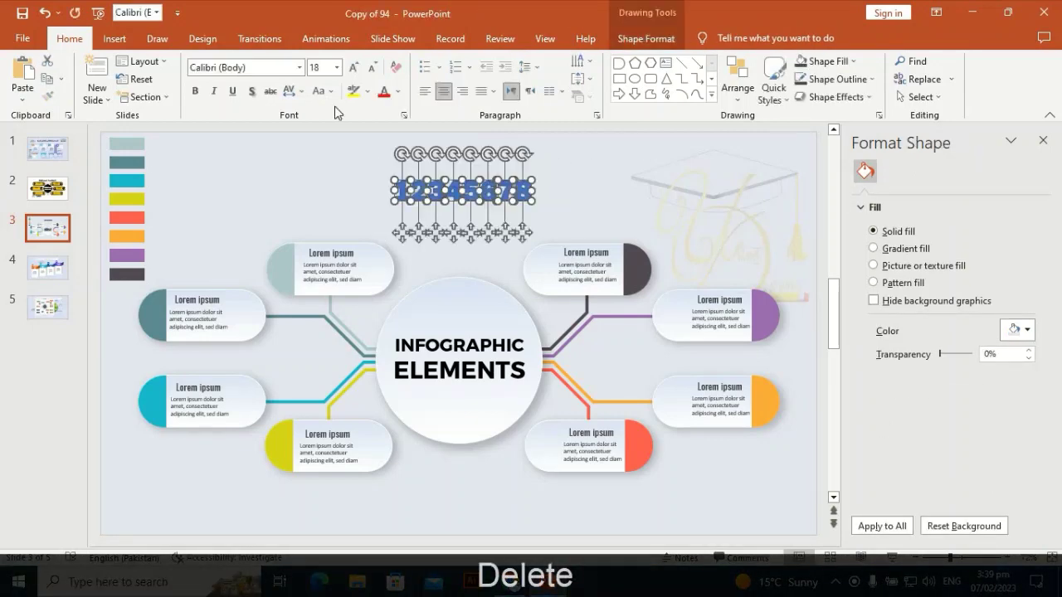
# Make the digits white with no outline
pyautogui.click(643, 39)
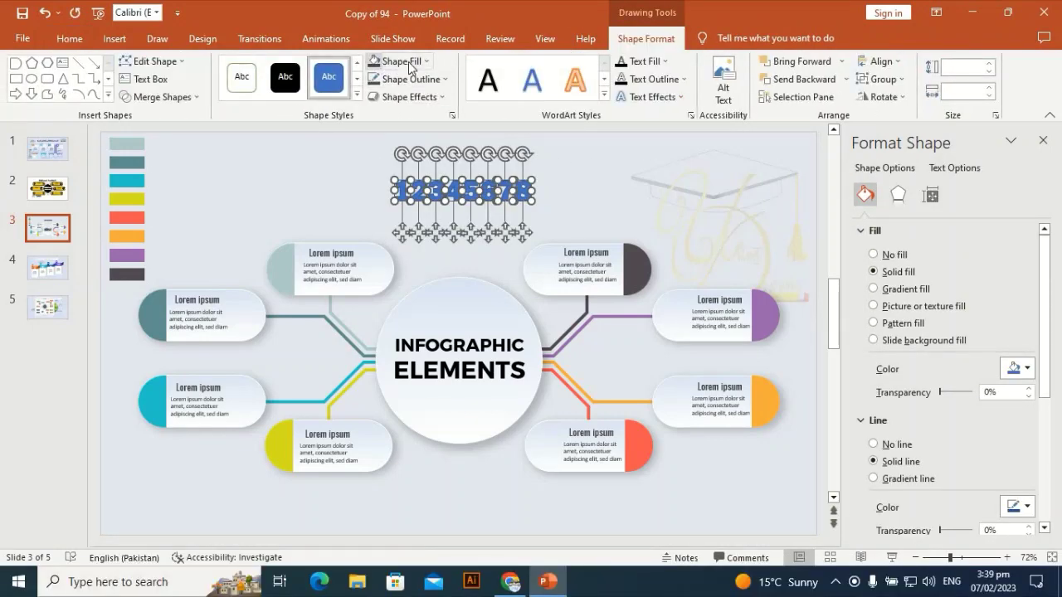
pyautogui.click(421, 63)
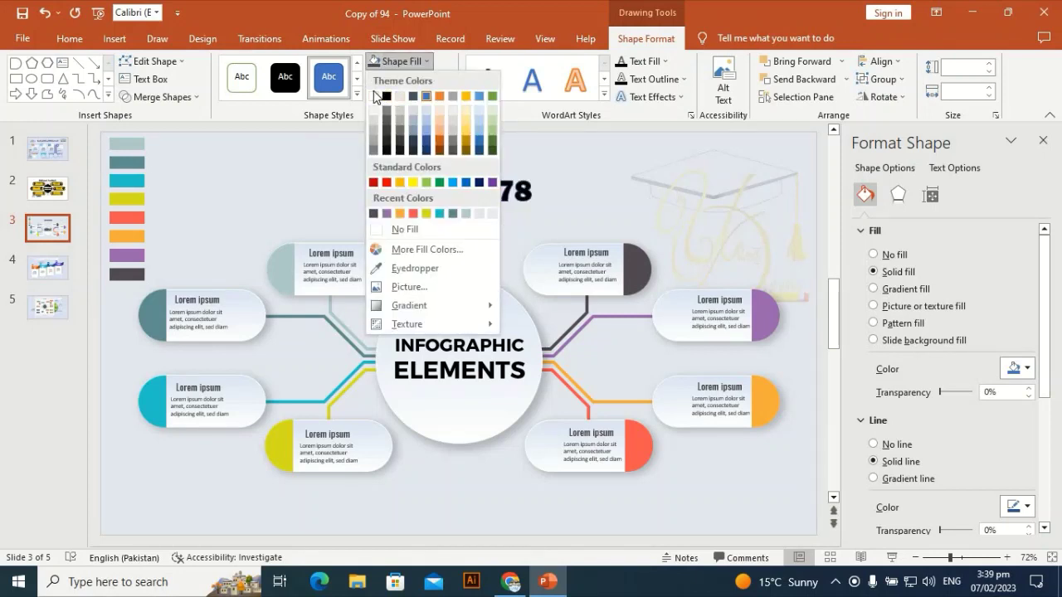
pyautogui.click(377, 98)
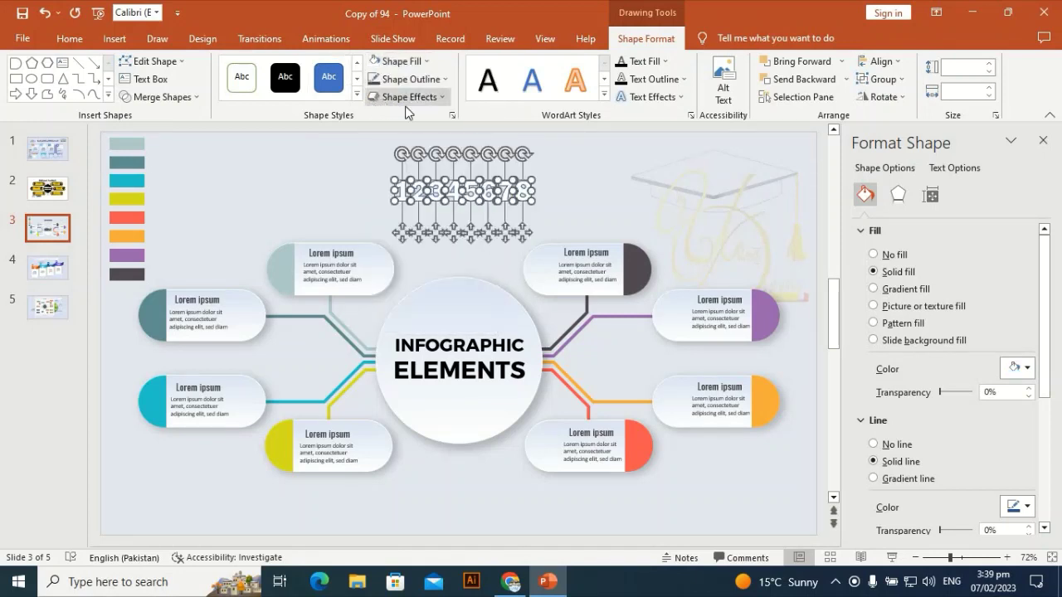
pyautogui.click(446, 80)
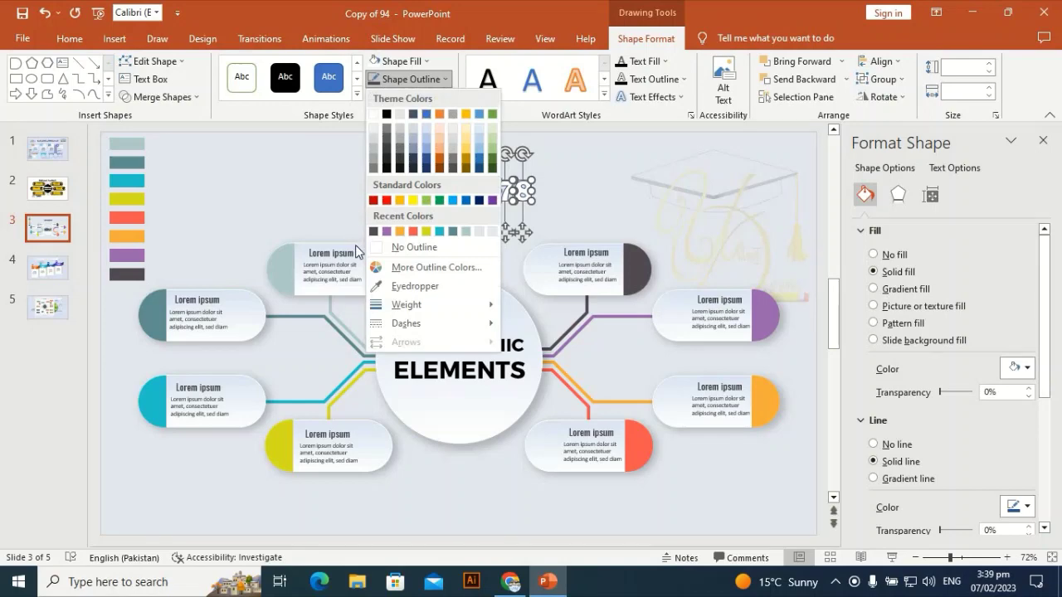
pyautogui.click(383, 247)
pyautogui.click(602, 171)
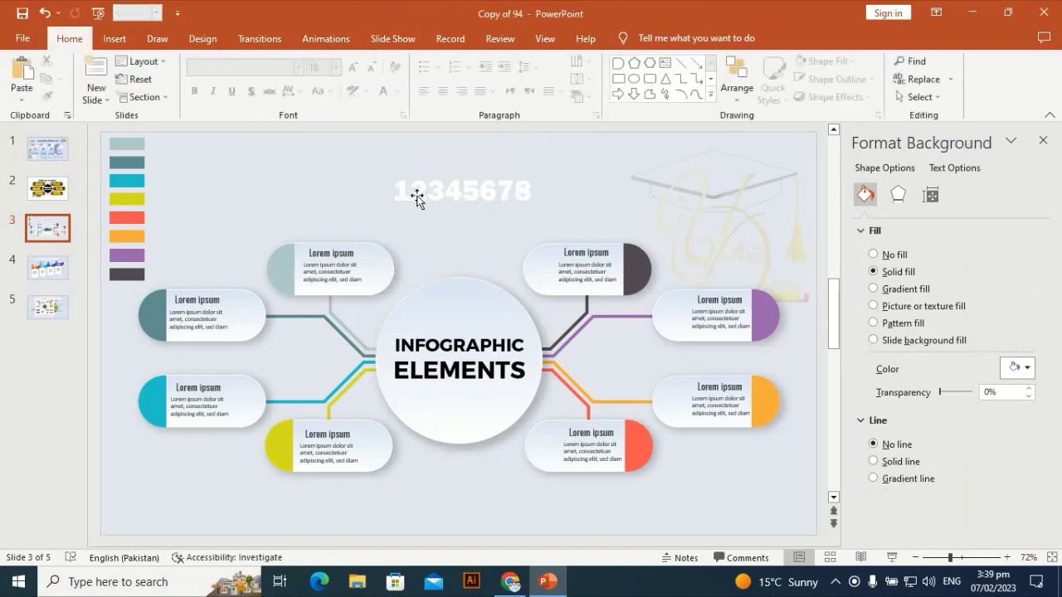
# Move digits 1–8 onto the coloured ends of the eight tabs in order
pyautogui.moveTo(403, 192); pyautogui.dragTo(284, 263)
pyautogui.moveTo(417, 191); pyautogui.dragTo(153, 312)
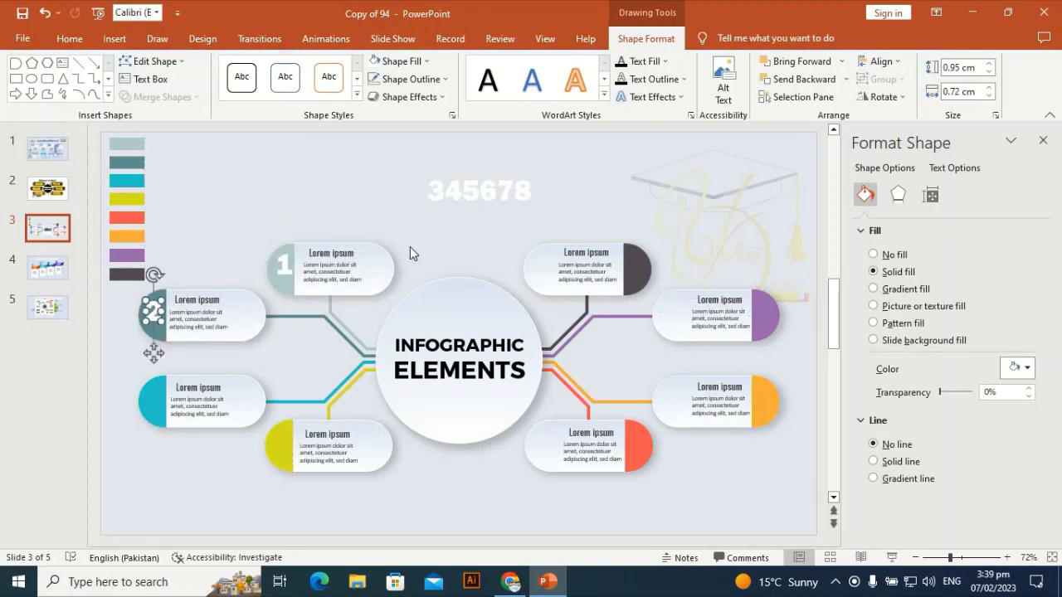
pyautogui.moveTo(436, 193); pyautogui.dragTo(152, 400)
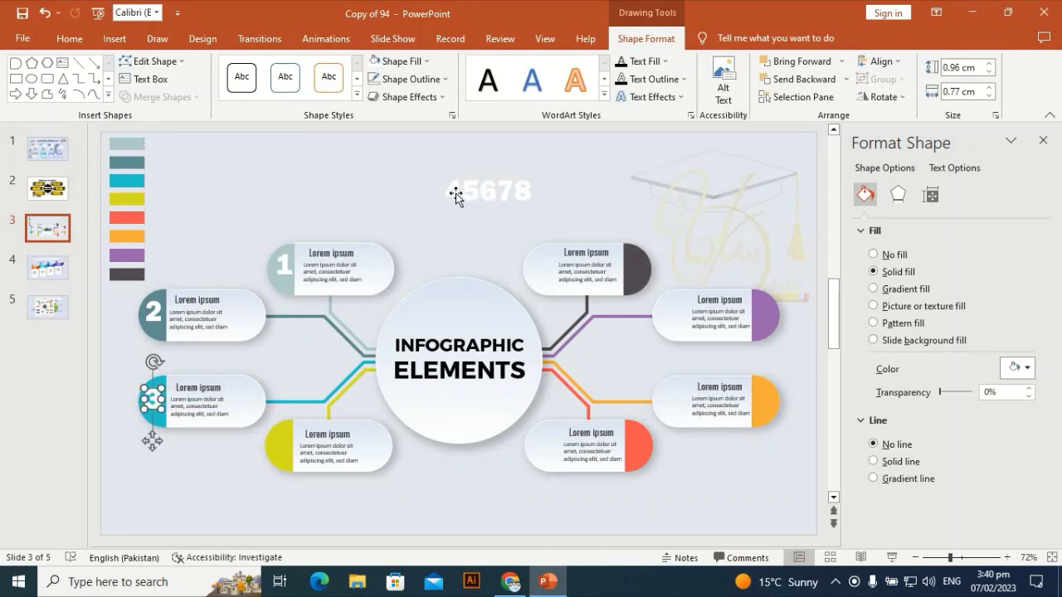
pyautogui.moveTo(457, 194); pyautogui.dragTo(282, 444)
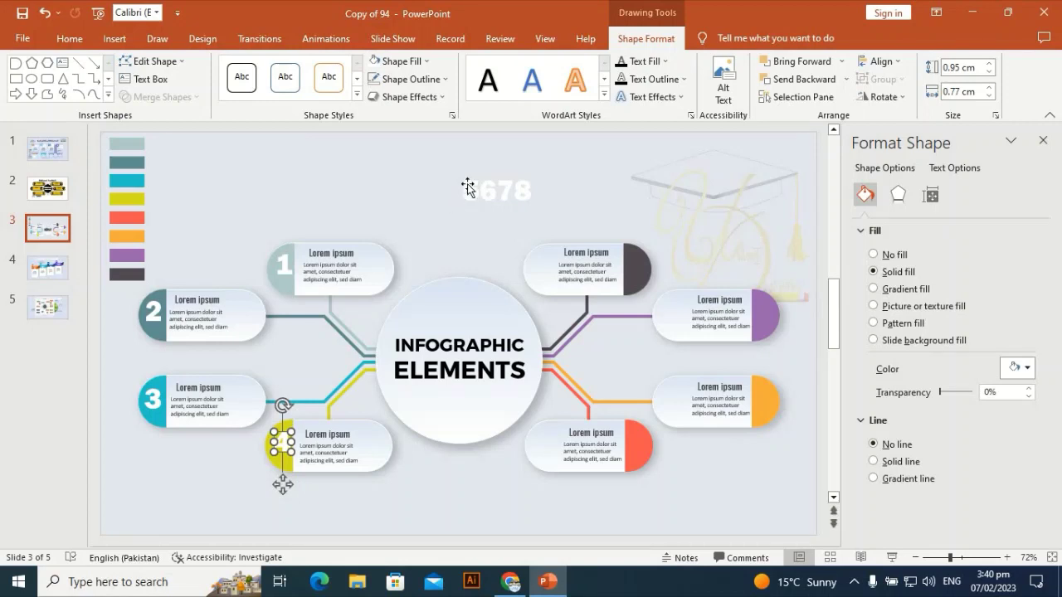
pyautogui.moveTo(468, 187); pyautogui.dragTo(632, 433)
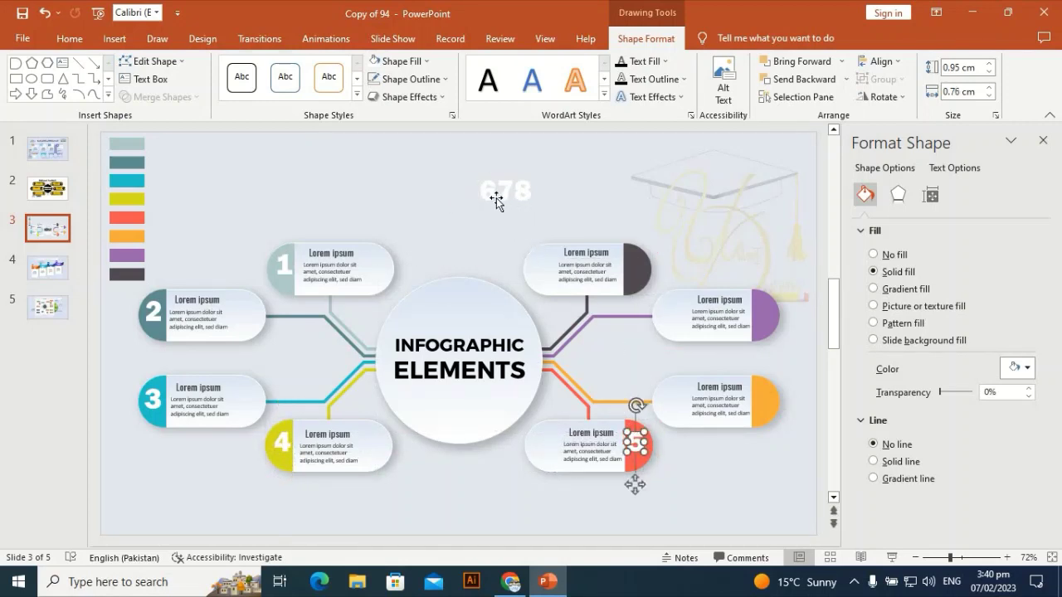
pyautogui.moveTo(490, 191); pyautogui.dragTo(765, 405)
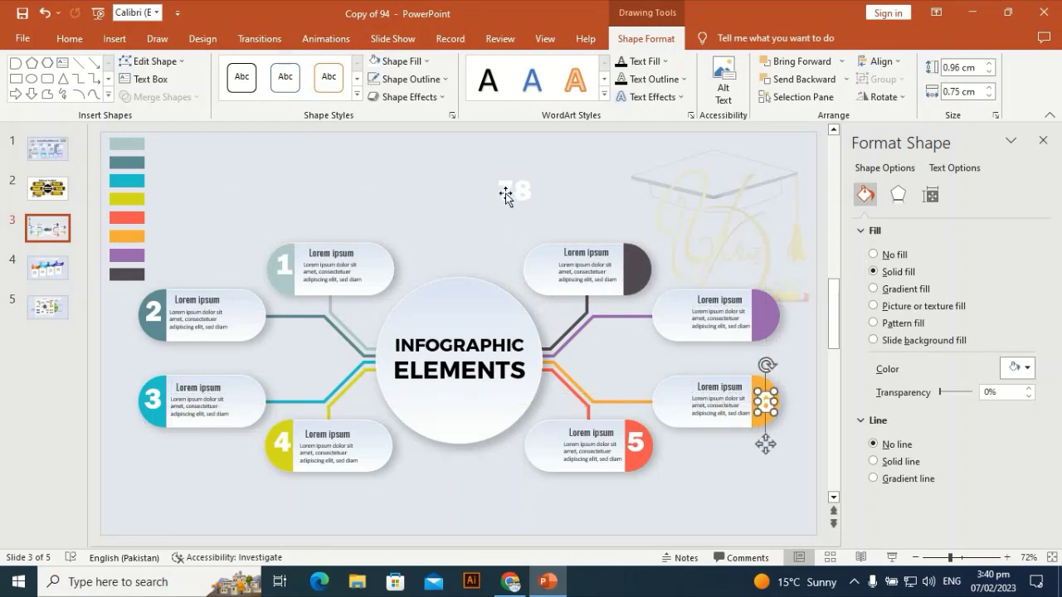
pyautogui.moveTo(506, 194); pyautogui.dragTo(765, 317)
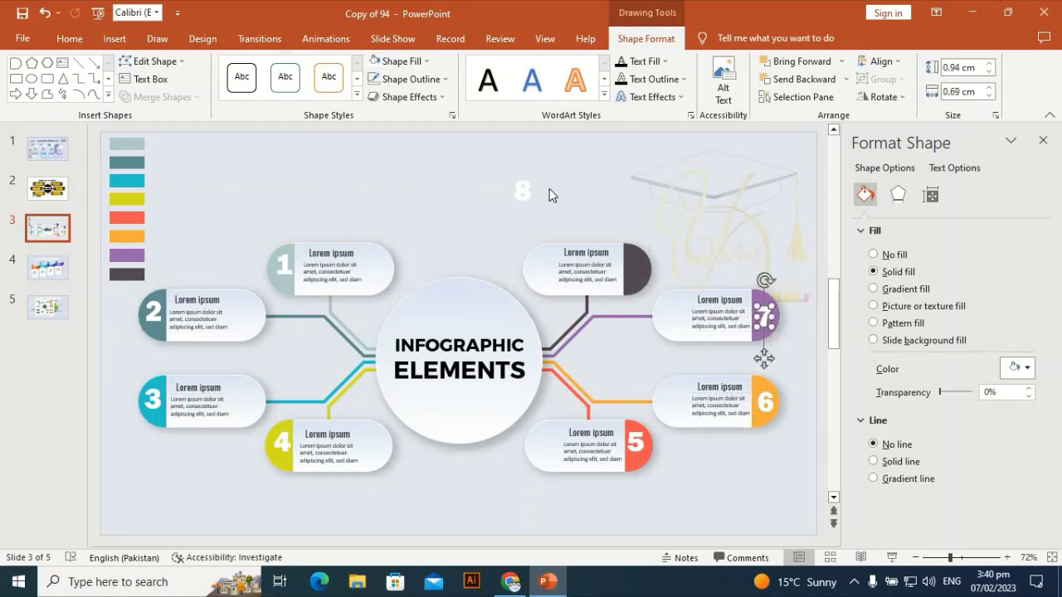
pyautogui.moveTo(522, 191); pyautogui.dragTo(634, 268)
pyautogui.click(685, 215)
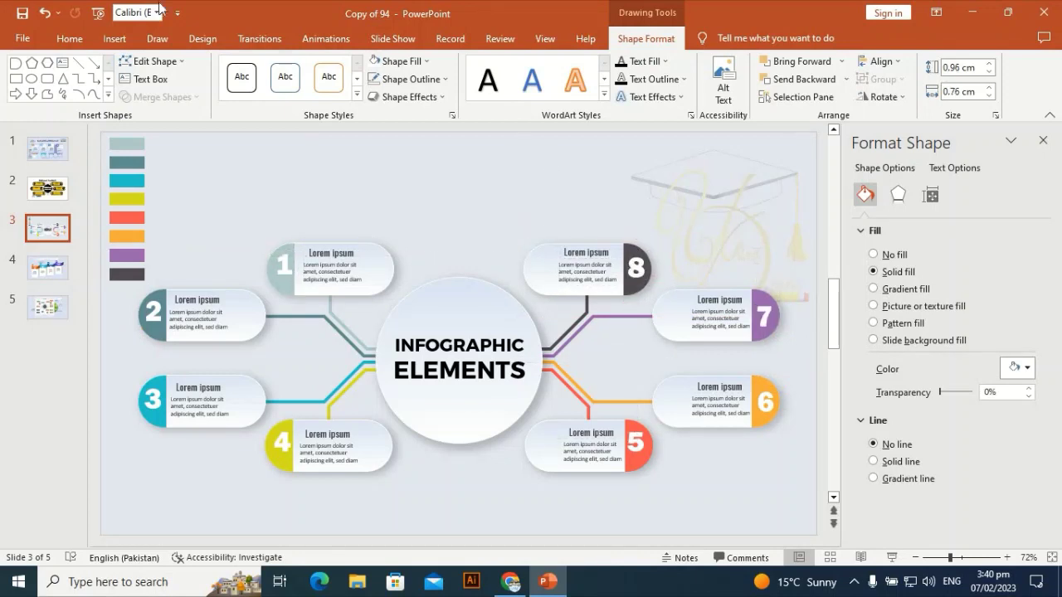
pyautogui.click(115, 38)
# Insert eight Business icons, including desk-meeting, document, briefcase and handshake icons
pyautogui.click(285, 75)
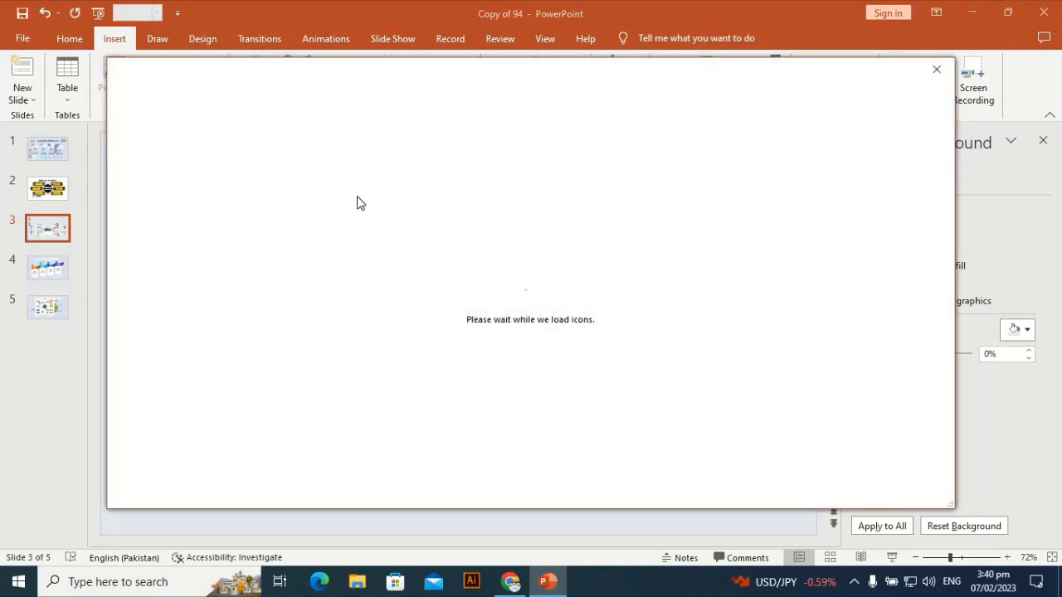
pyautogui.press('F9')
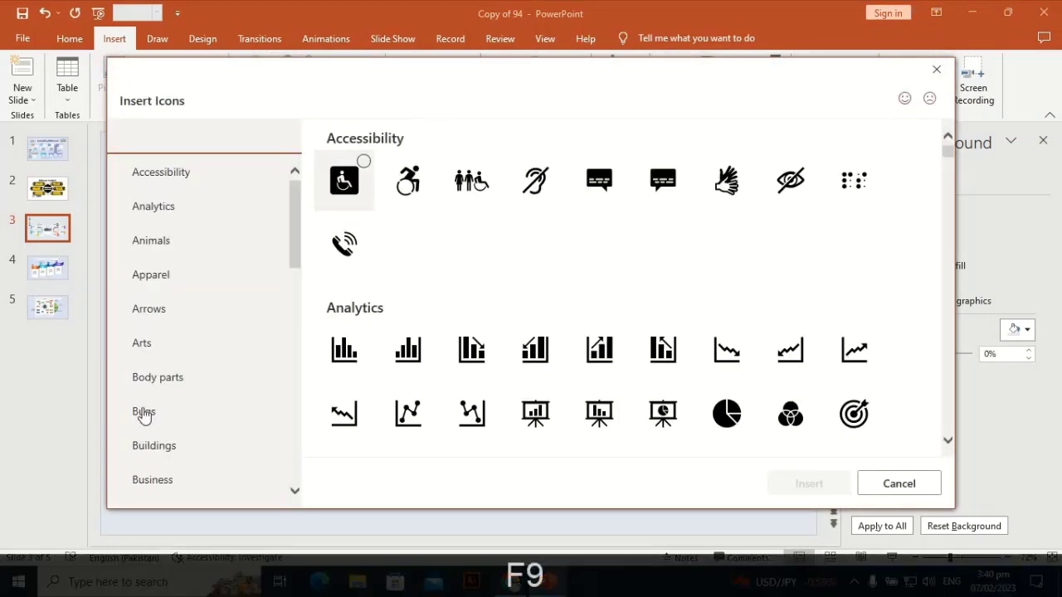
pyautogui.click(171, 476)
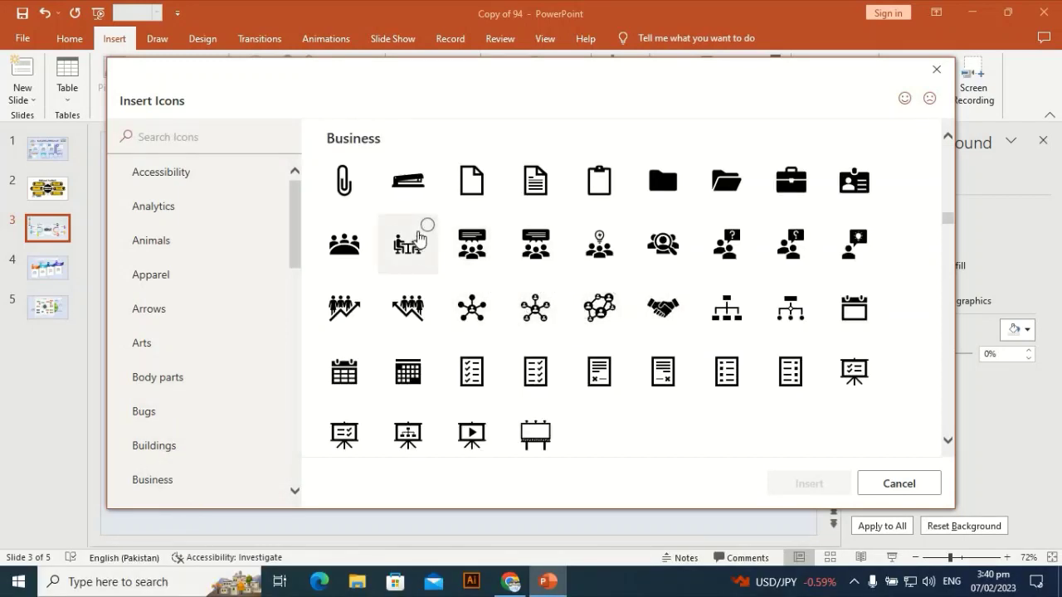
pyautogui.click(428, 231)
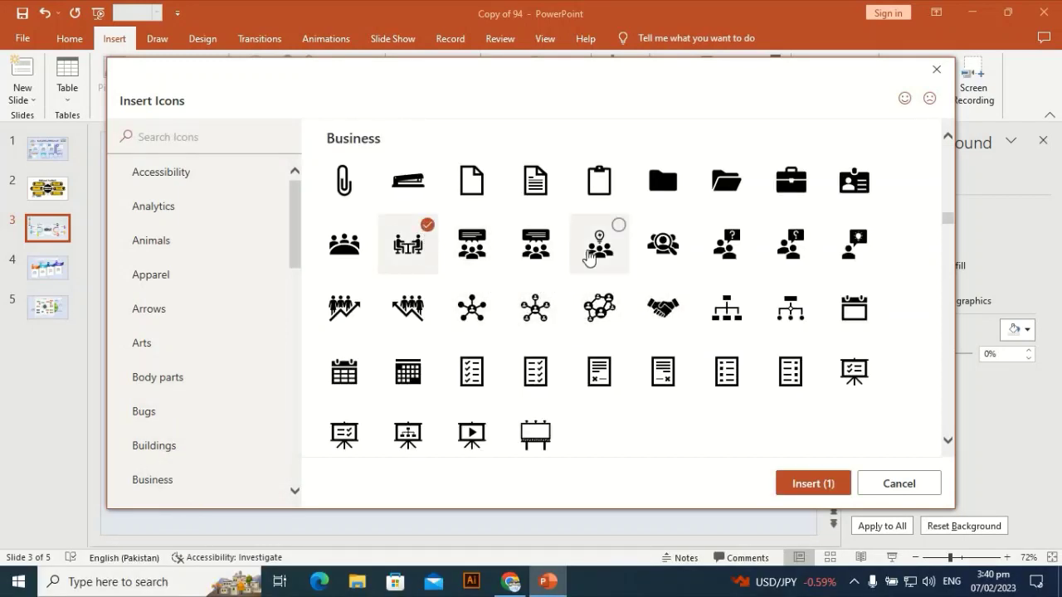
pyautogui.click(553, 161)
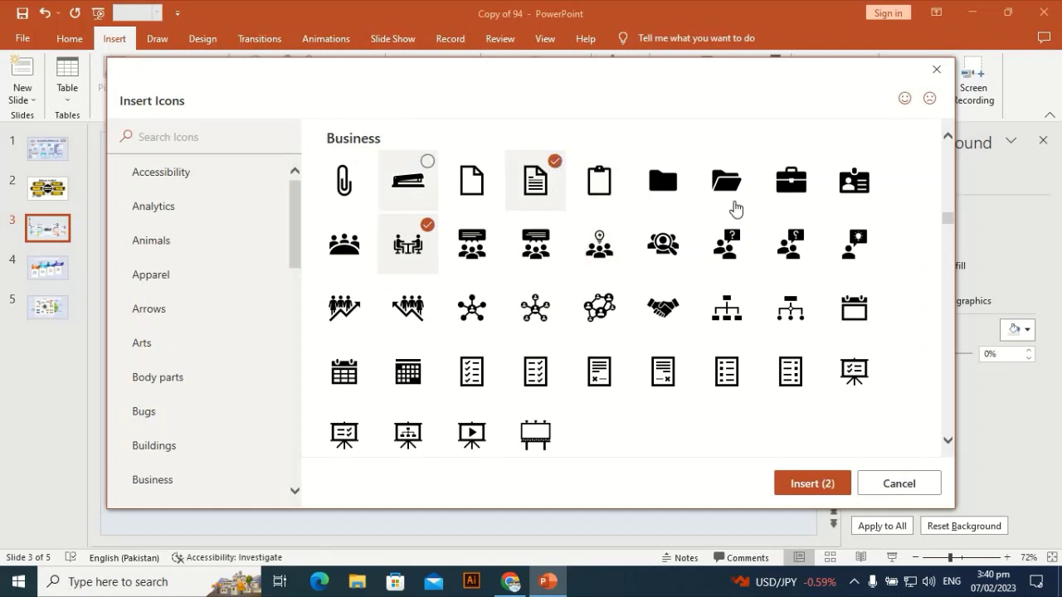
pyautogui.click(801, 185)
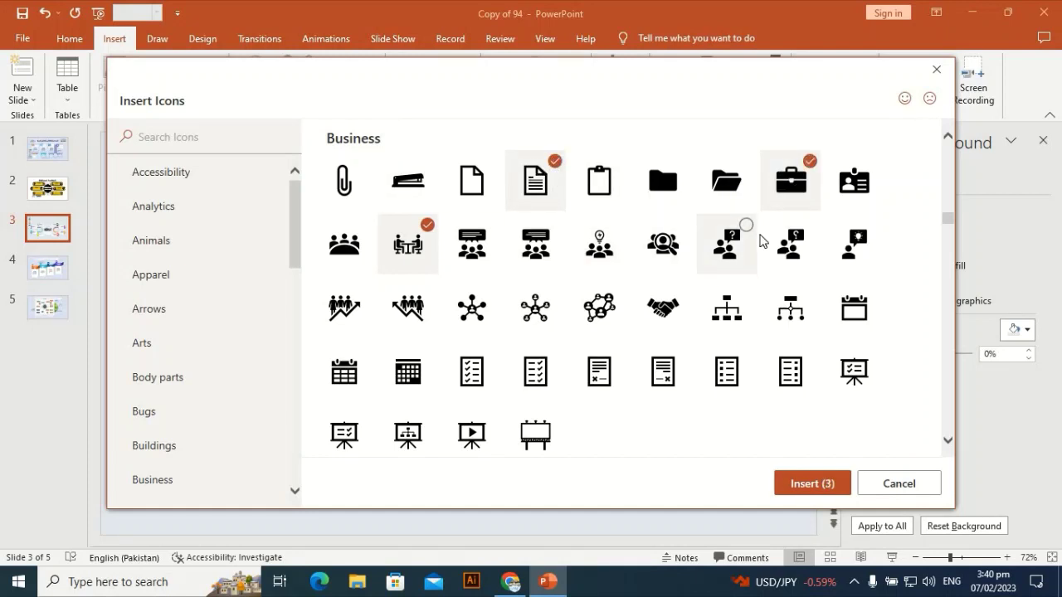
pyautogui.click(681, 231)
pyautogui.click(618, 231)
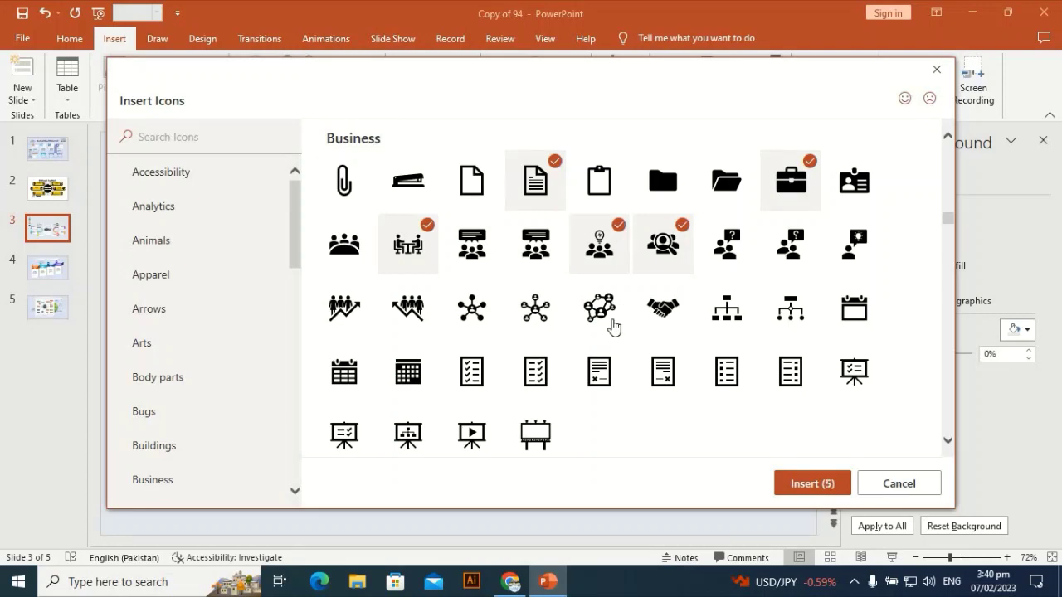
pyautogui.click(362, 305)
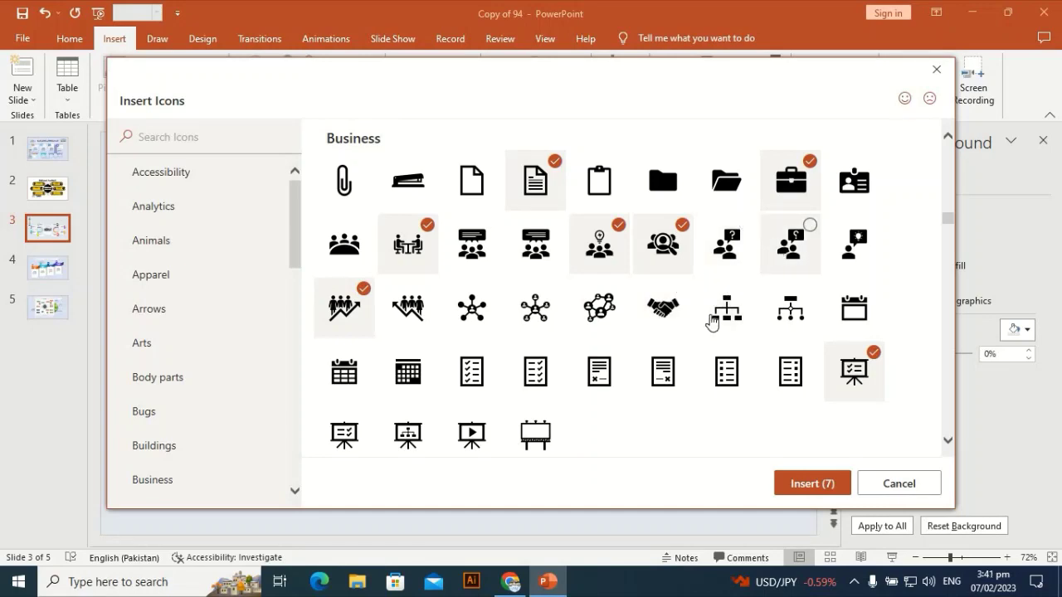
pyautogui.click(679, 299)
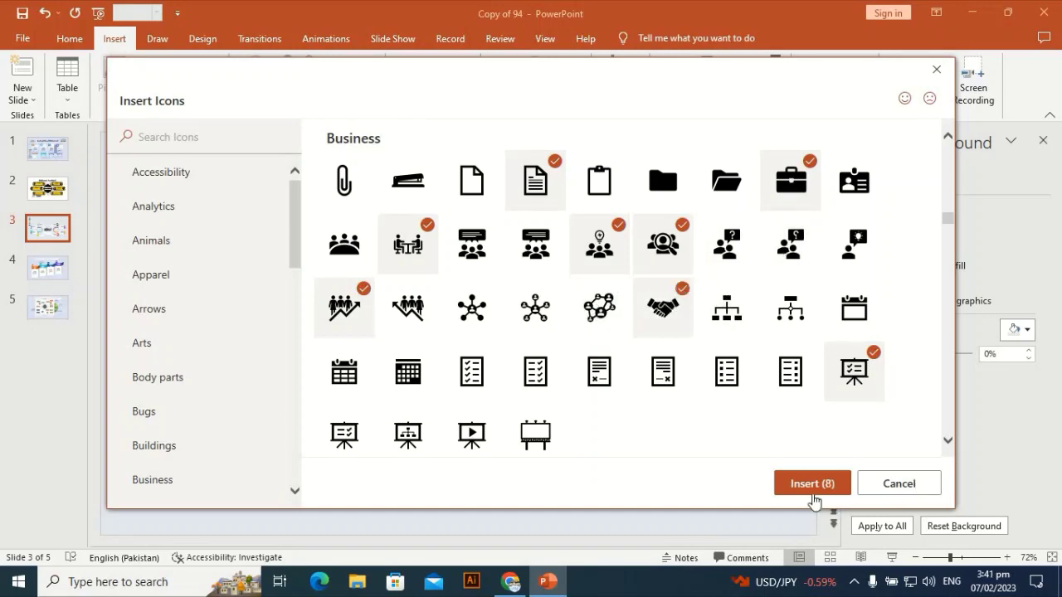
pyautogui.click(799, 484)
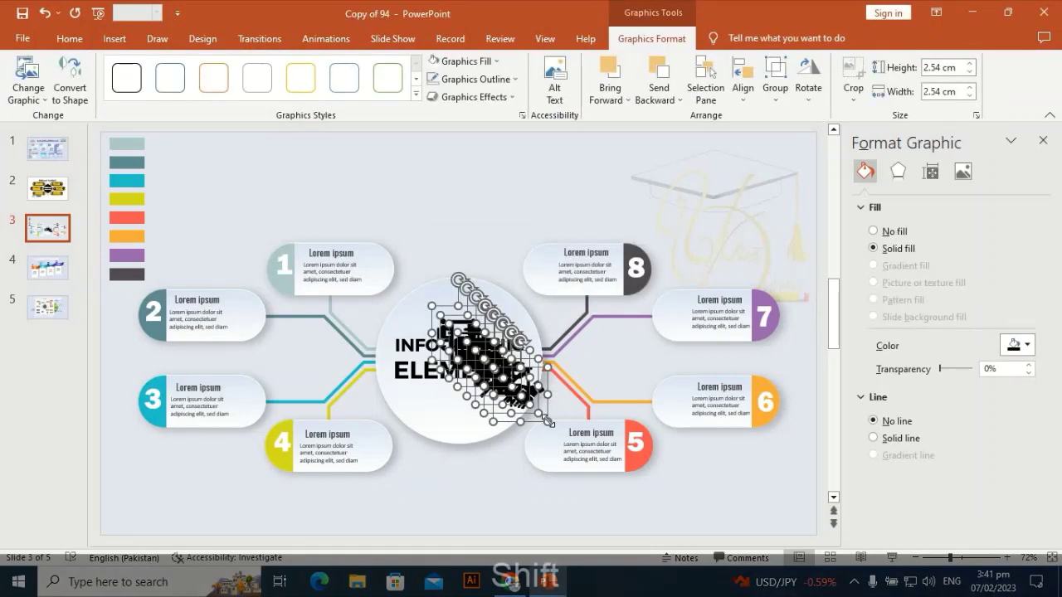
# Shrink the icons to 1.2 cm and drag them into tabs 5, 8, 2, 6, 7 and 1
pyautogui.moveTo(548, 422); pyautogui.dragTo(371, 448)
pyautogui.click(578, 199)
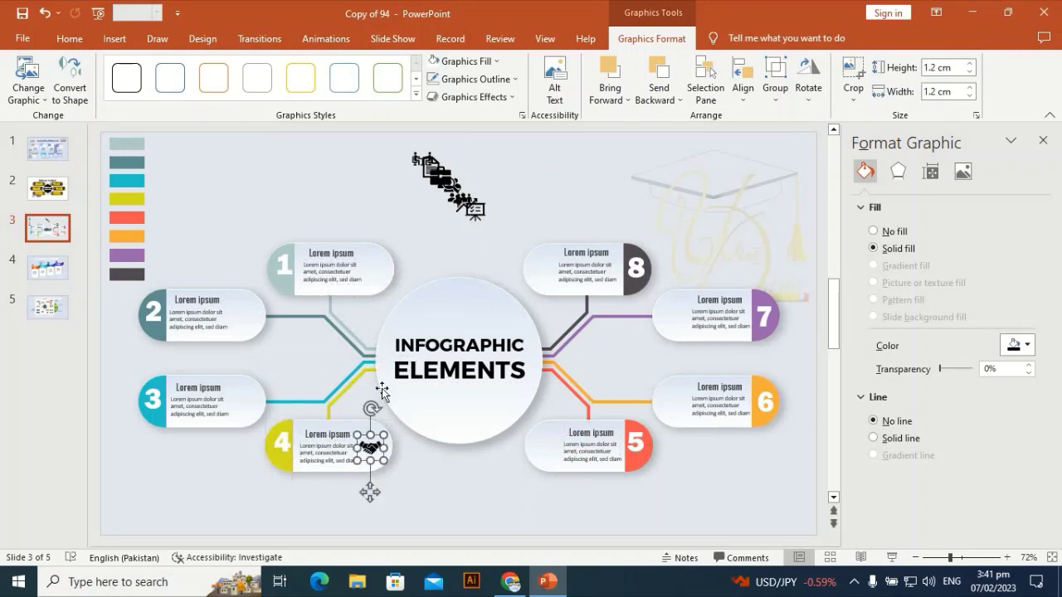
pyautogui.moveTo(475, 210); pyautogui.dragTo(542, 267)
pyautogui.moveTo(455, 197); pyautogui.dragTo(243, 399)
pyautogui.moveTo(465, 205); pyautogui.dragTo(253, 323)
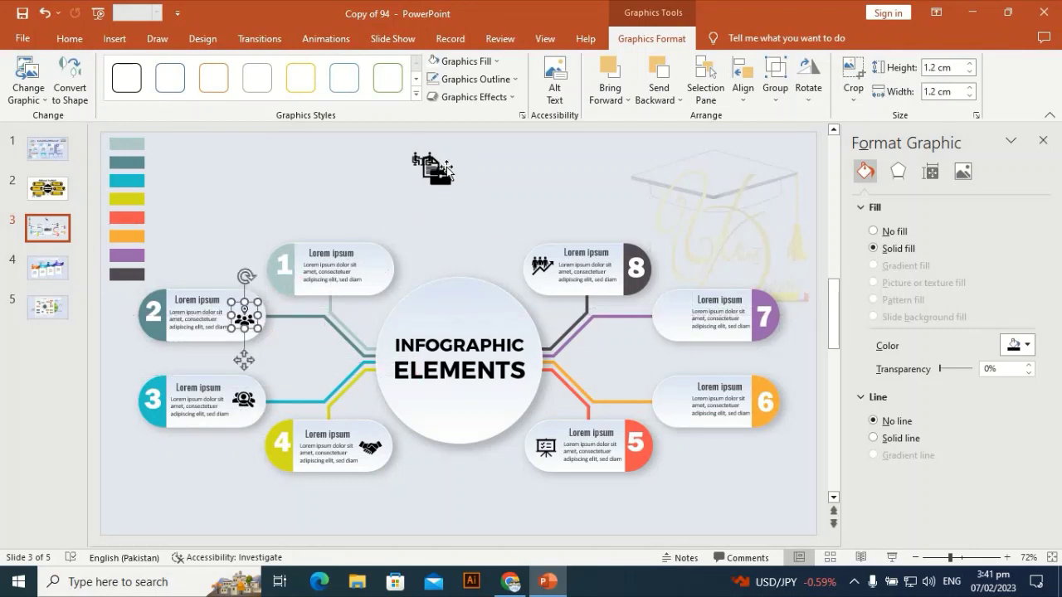
pyautogui.moveTo(443, 176); pyautogui.dragTo(674, 400)
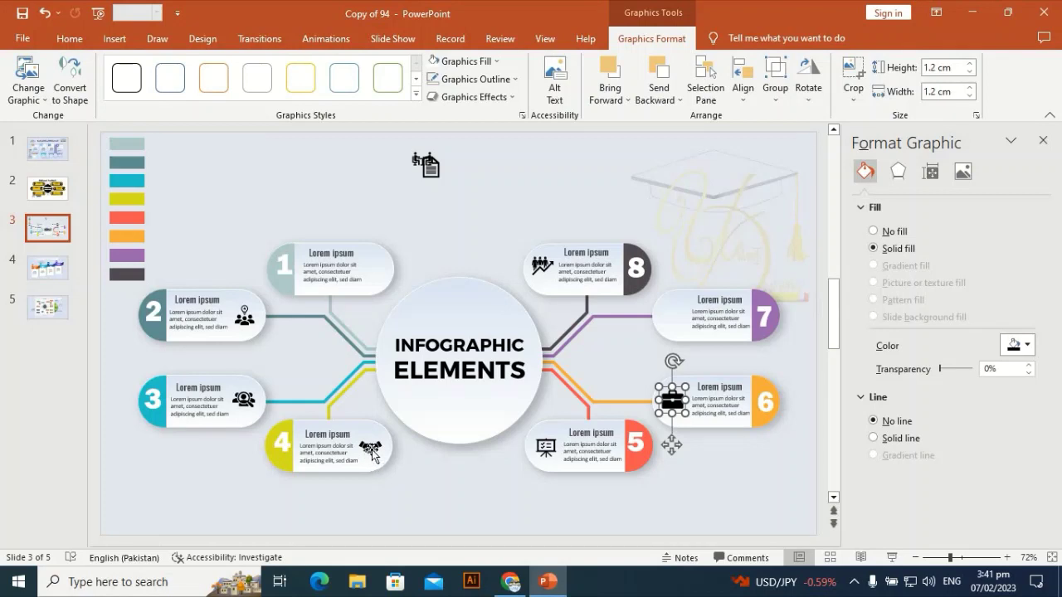
pyautogui.moveTo(434, 177); pyautogui.dragTo(683, 327)
pyautogui.moveTo(425, 163); pyautogui.dragTo(379, 276)
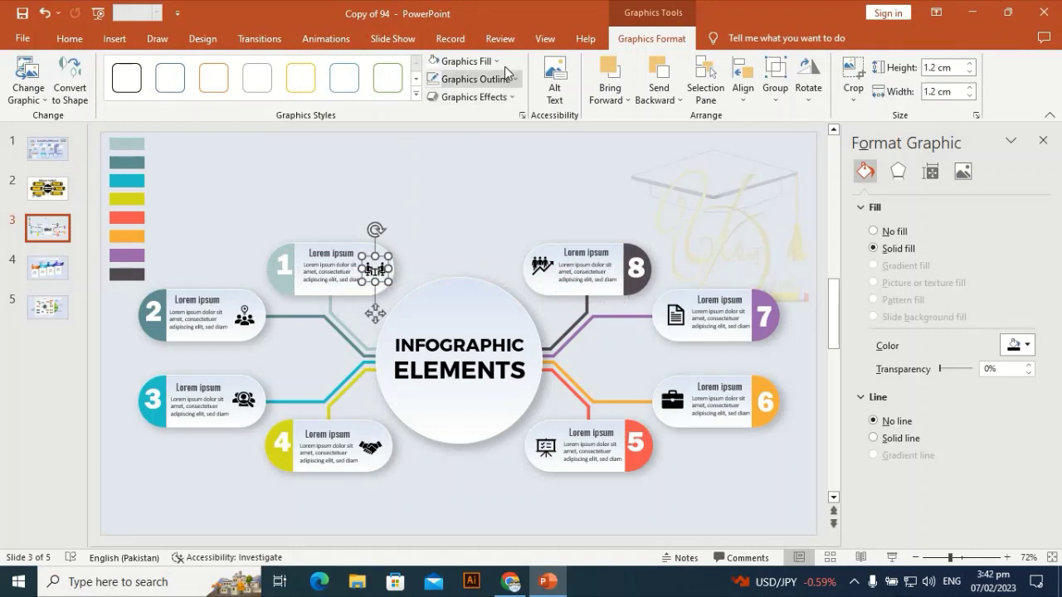
# Recolour the icons in tabs 1–4 to their tab colours: pale grey, teal, yellow-green
pyautogui.click(440, 62)
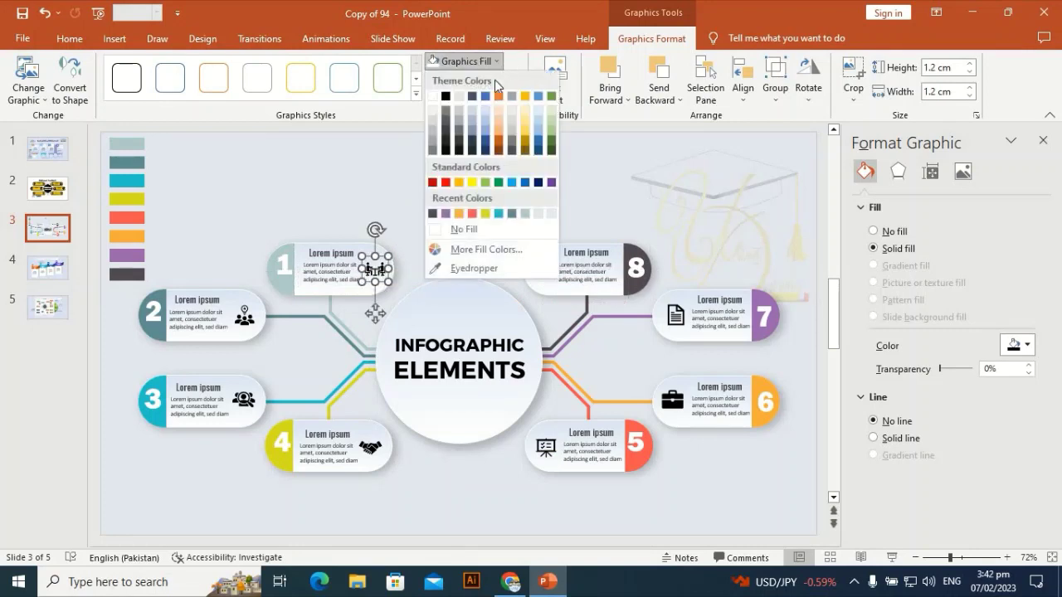
pyautogui.click(545, 214)
pyautogui.press('Tab')
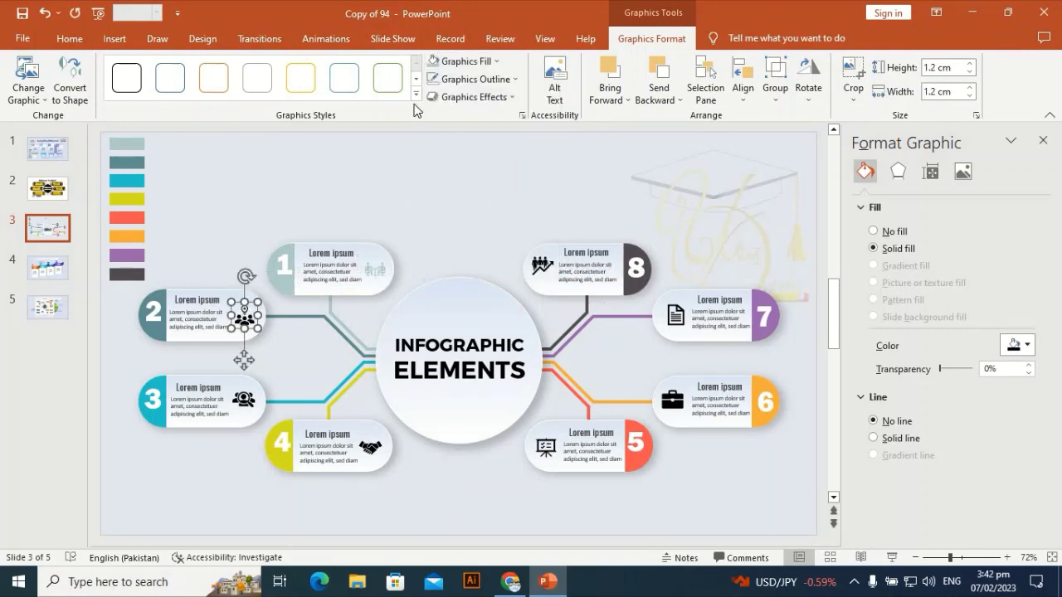
pyautogui.click(495, 61)
pyautogui.click(524, 213)
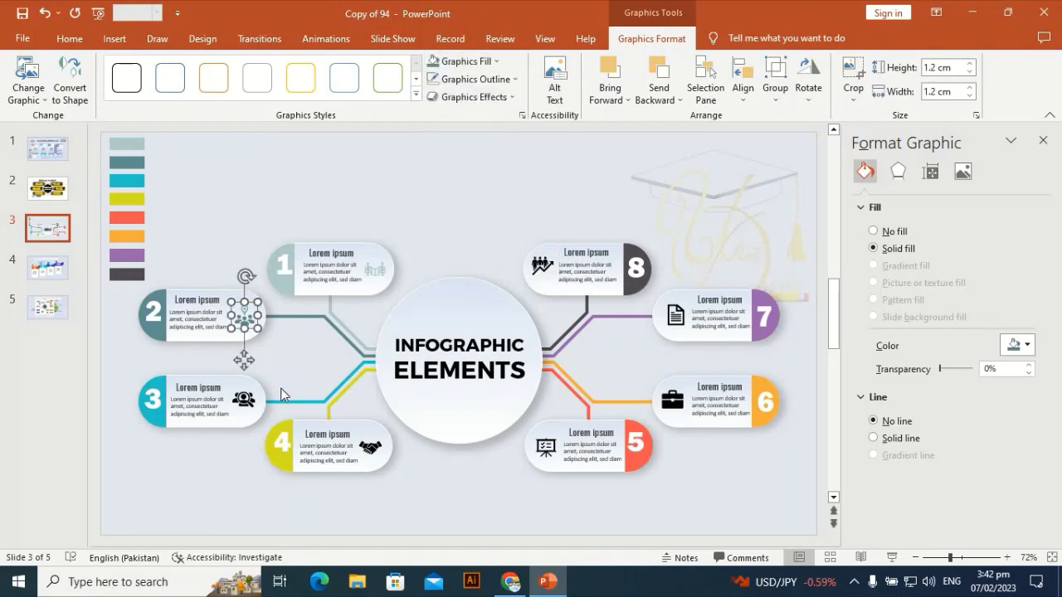
pyautogui.click(244, 404)
pyautogui.click(496, 61)
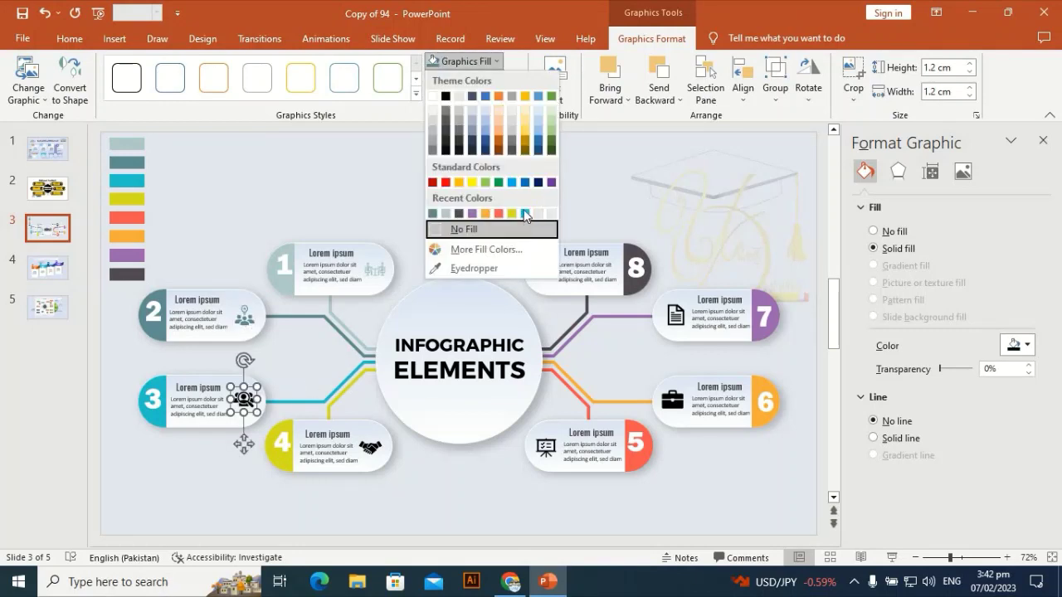
pyautogui.click(524, 213)
pyautogui.click(370, 449)
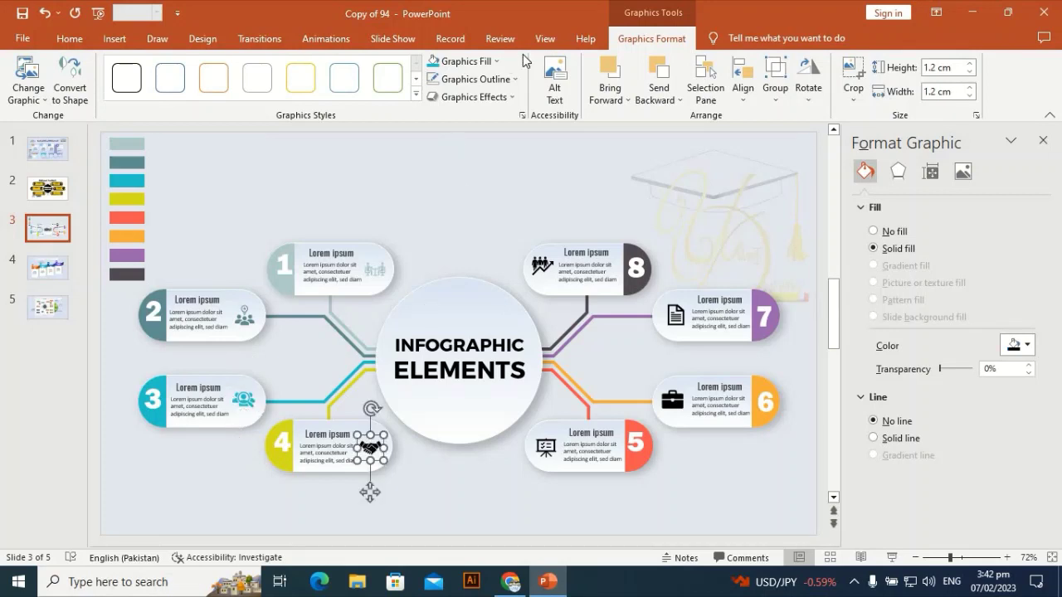
pyautogui.click(496, 60)
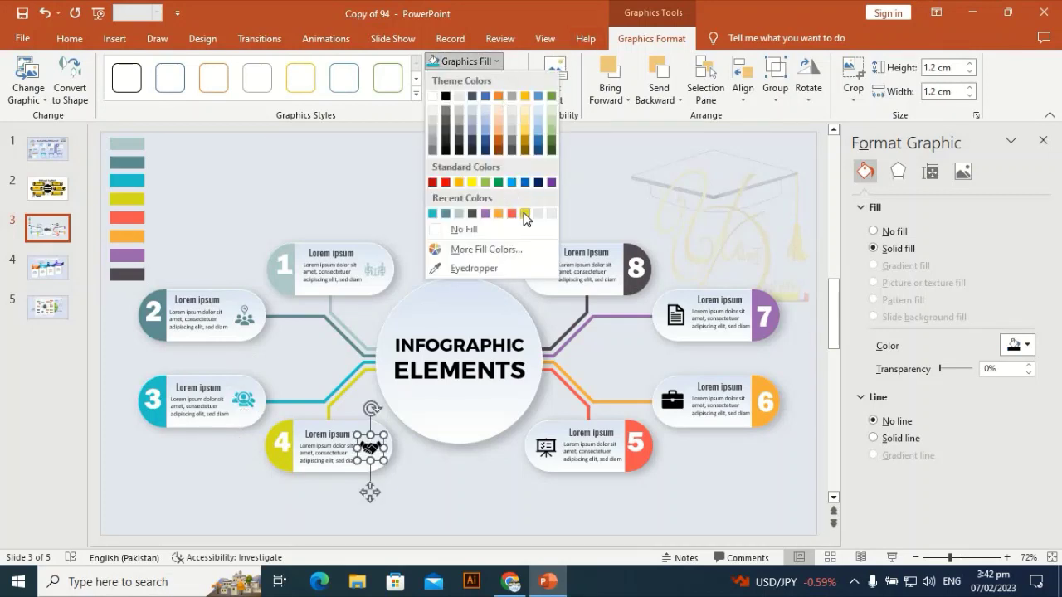
pyautogui.click(525, 213)
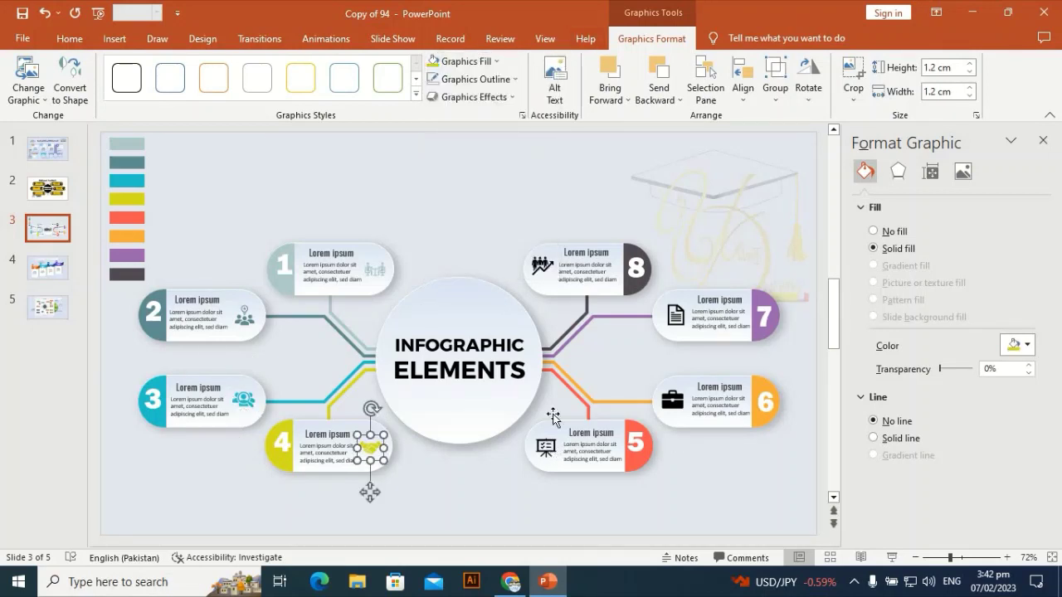
# Recolour the icons in tabs 5–8 red-orange, orange, purple and dark grey
pyautogui.click(546, 445)
pyautogui.click(498, 62)
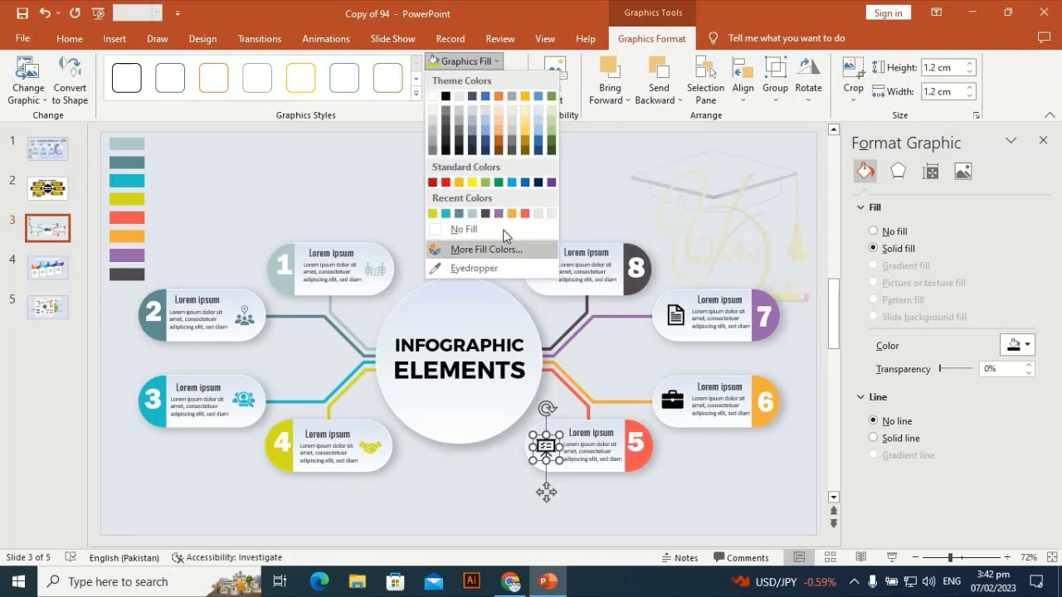
pyautogui.click(523, 214)
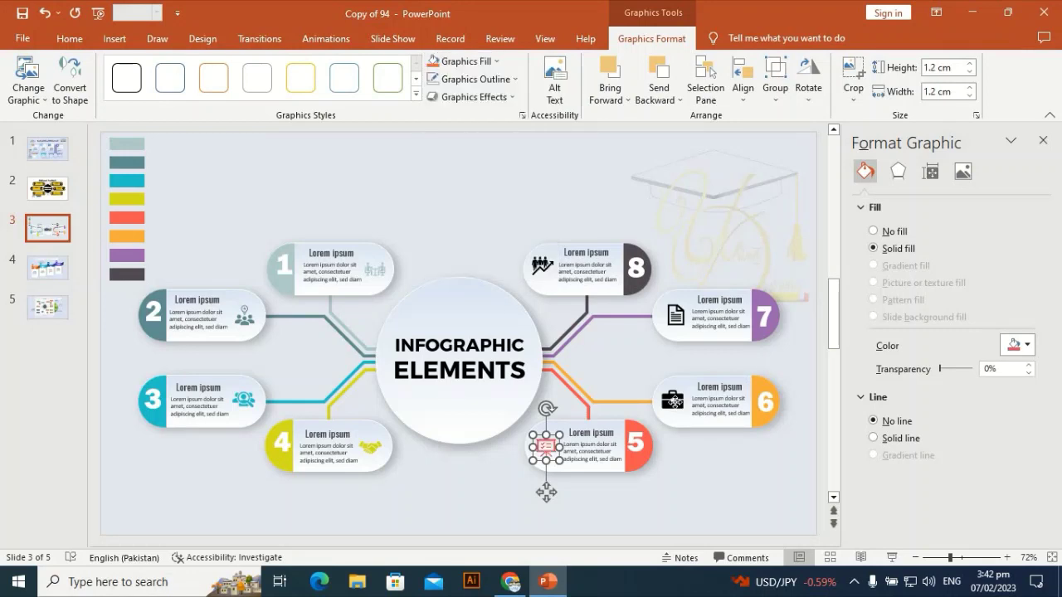
pyautogui.click(673, 401)
pyautogui.click(495, 63)
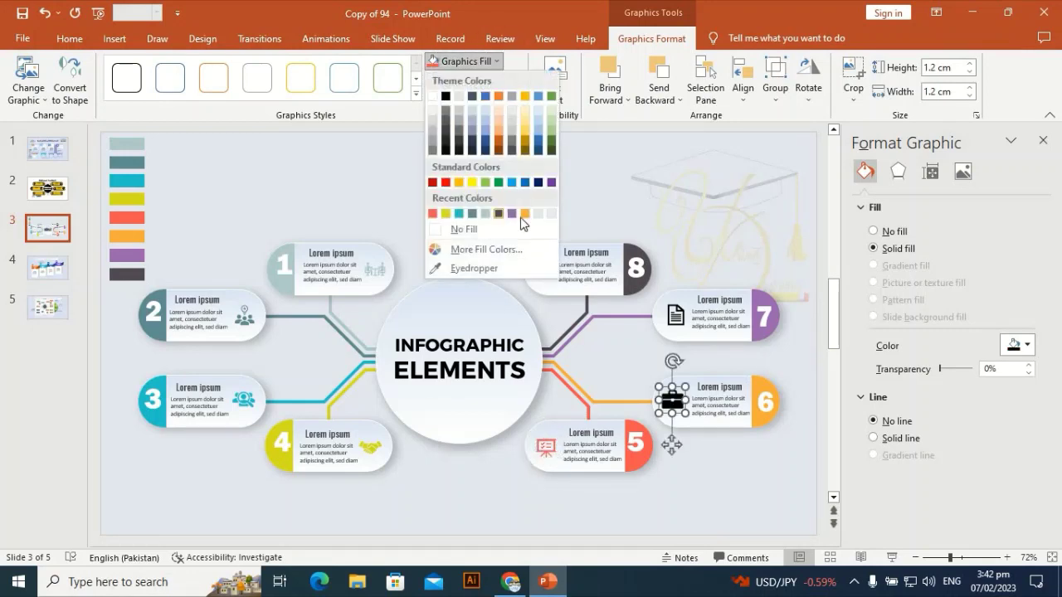
pyautogui.click(525, 212)
pyautogui.click(677, 317)
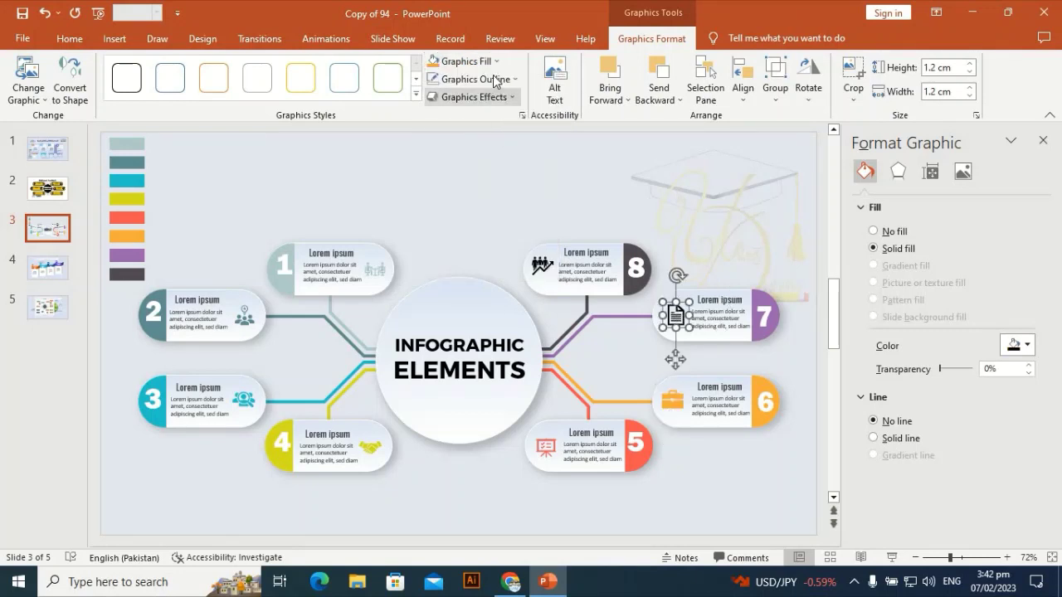
pyautogui.click(489, 62)
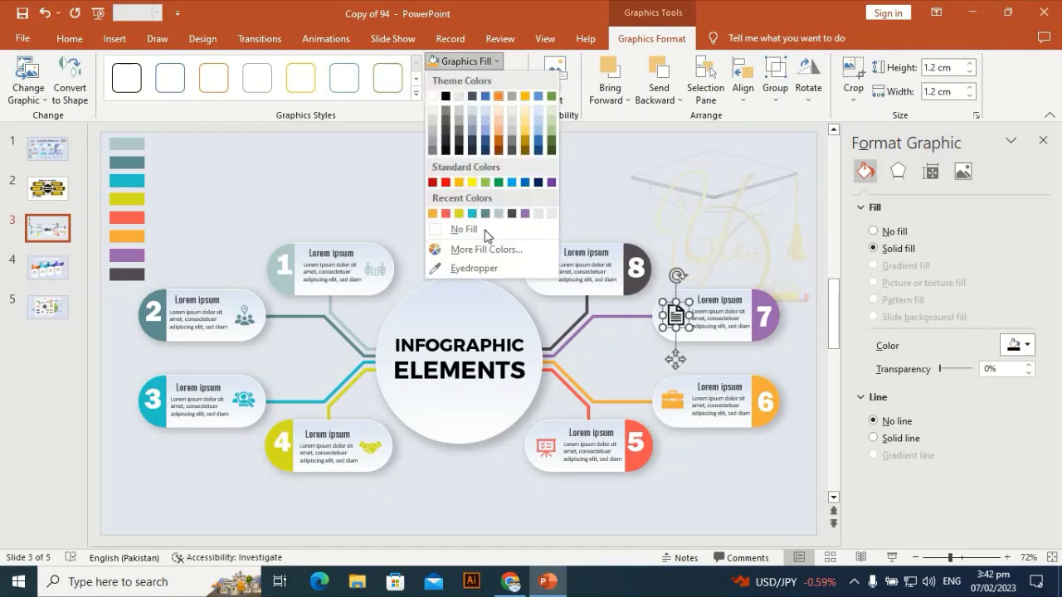
pyautogui.click(525, 213)
pyautogui.click(540, 266)
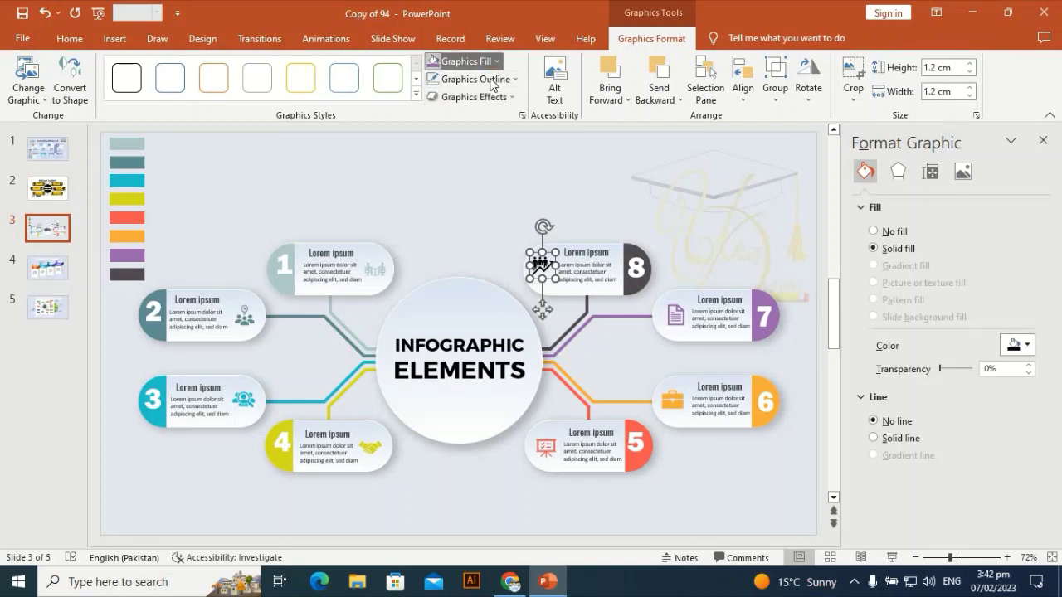
pyautogui.click(495, 61)
pyautogui.click(547, 151)
pyautogui.click(490, 184)
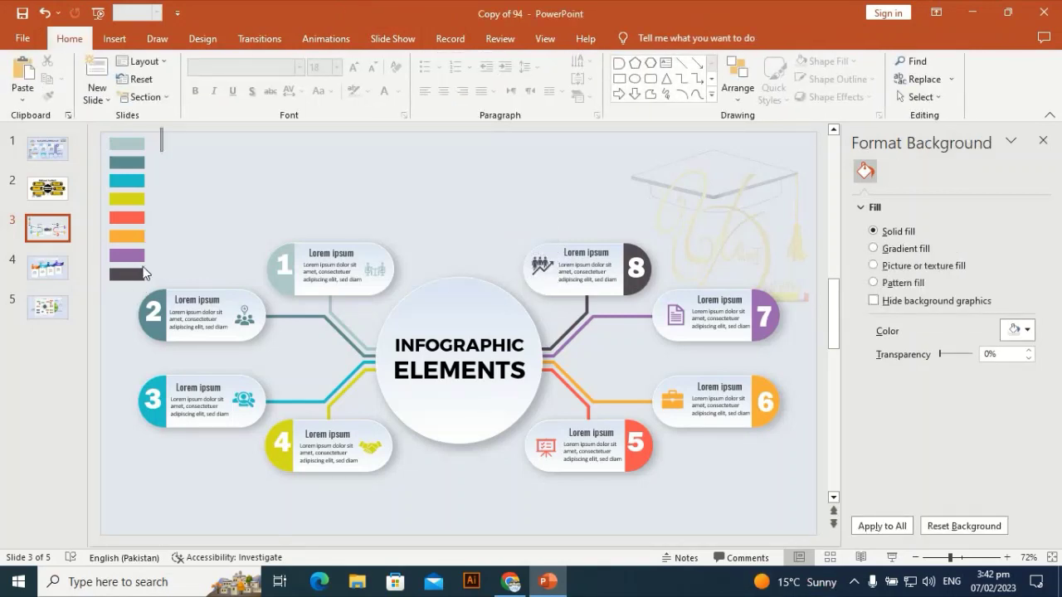
# Flatten the column of colour swatches into thin strips
pyautogui.moveTo(161, 128); pyautogui.dragTo(95, 308)
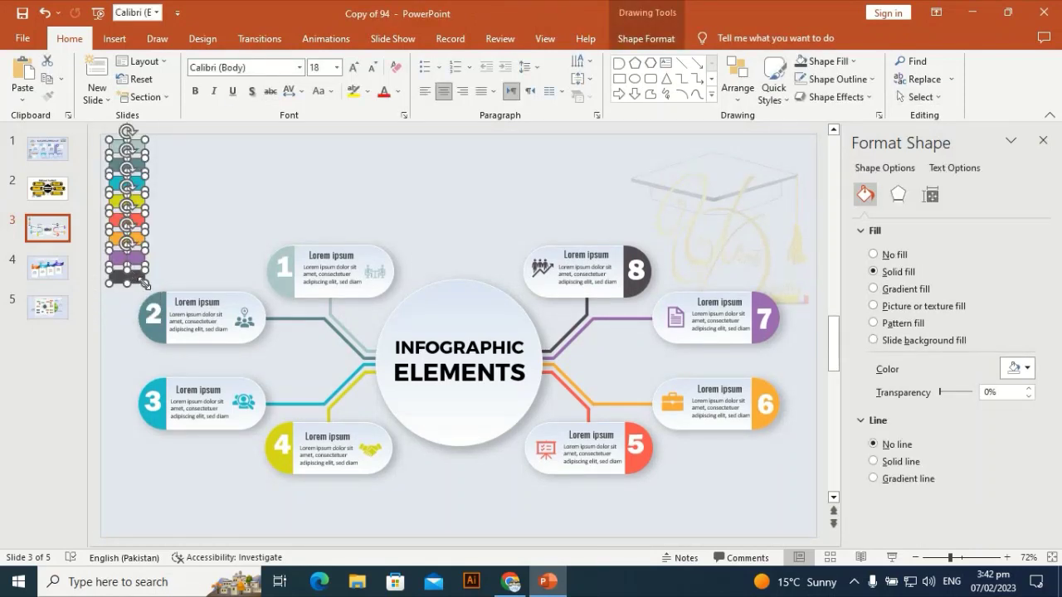
pyautogui.press('shift')
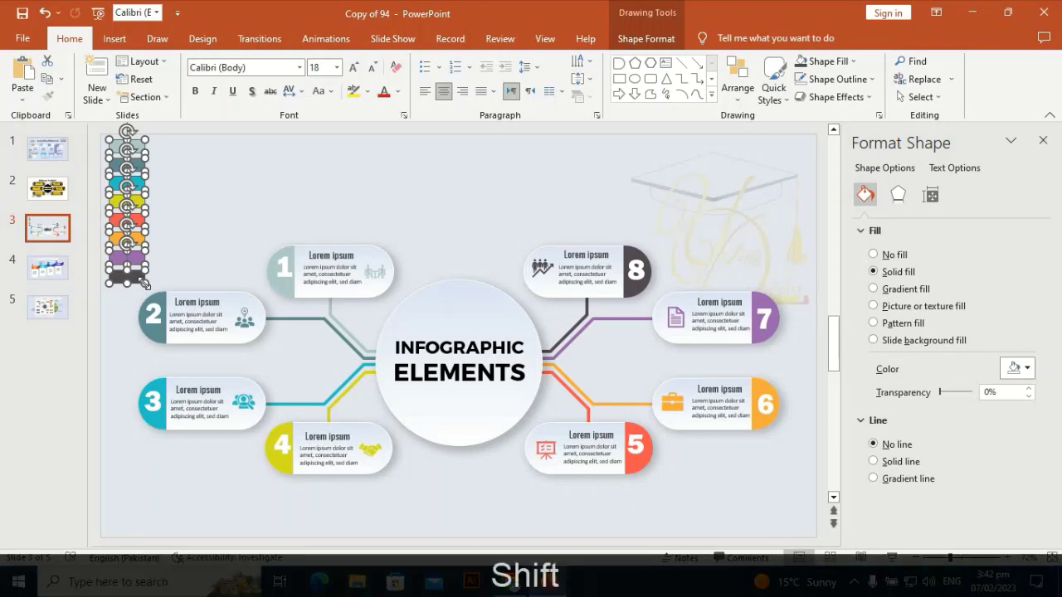
pyautogui.moveTo(144, 283); pyautogui.dragTo(126, 267)
pyautogui.click(122, 152)
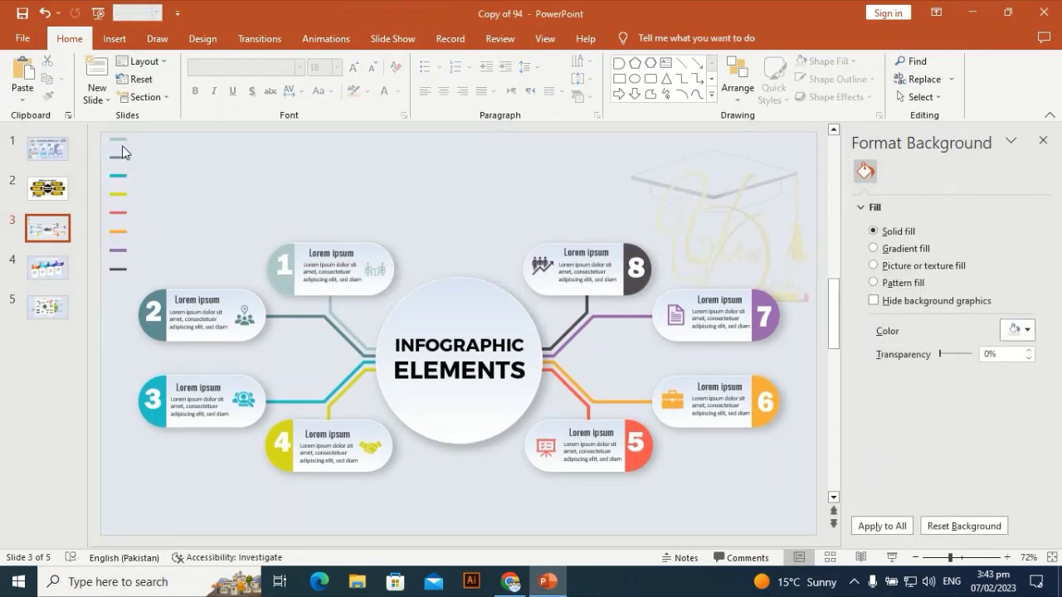
# Send the thin colour strips to the back
pyautogui.moveTo(315, 337)
pyautogui.mouseDown()
pyautogui.moveTo(416, 389)
pyautogui.moveTo(152, 166)
pyautogui.moveTo(176, 157)
pyautogui.moveTo(79, 298)
pyautogui.mouseUp()
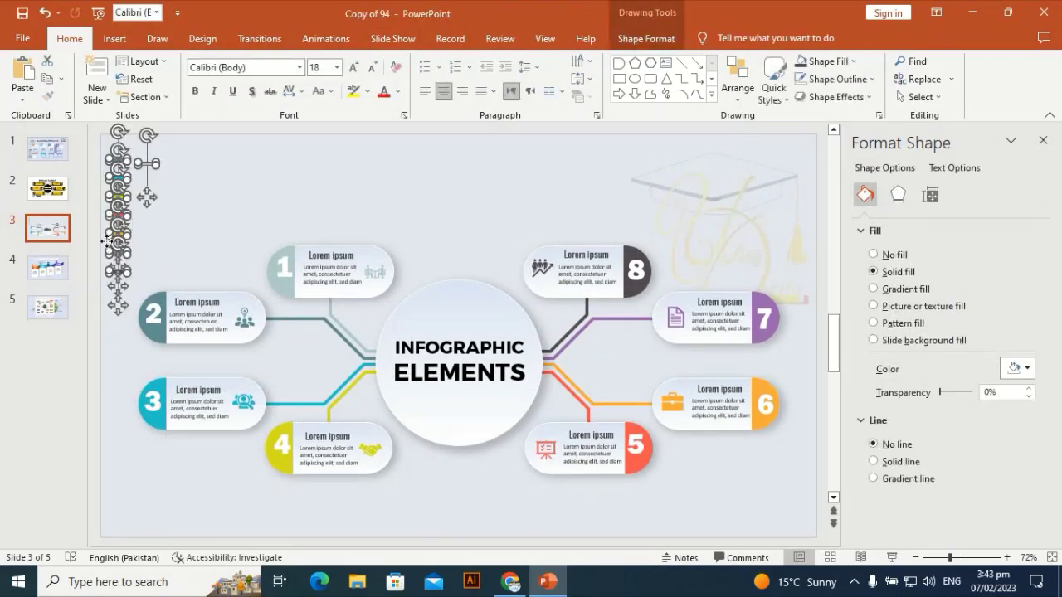
pyautogui.rightClick(121, 218)
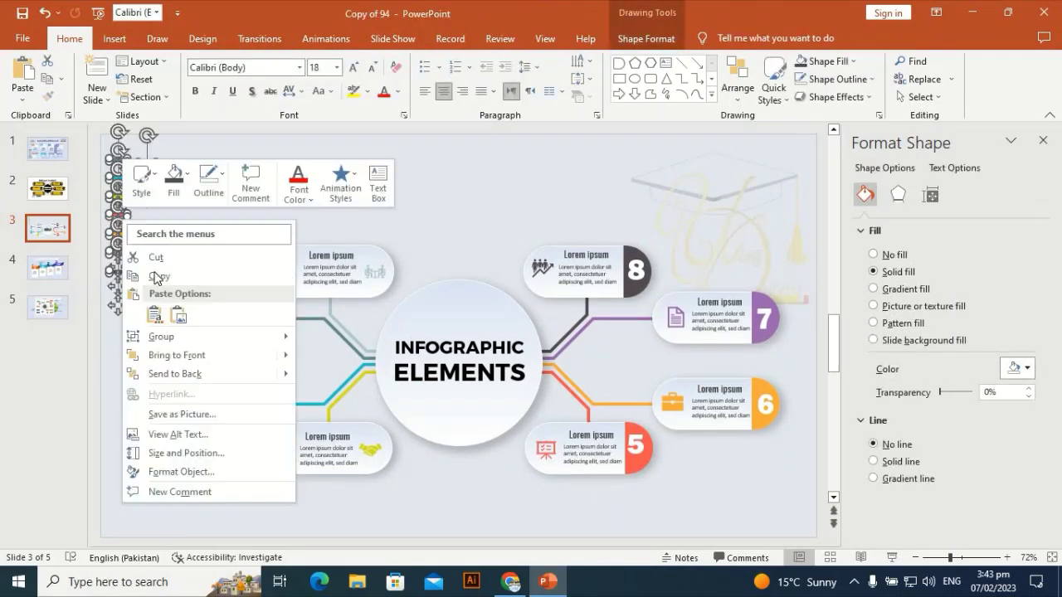
pyautogui.click(189, 373)
pyautogui.click(177, 174)
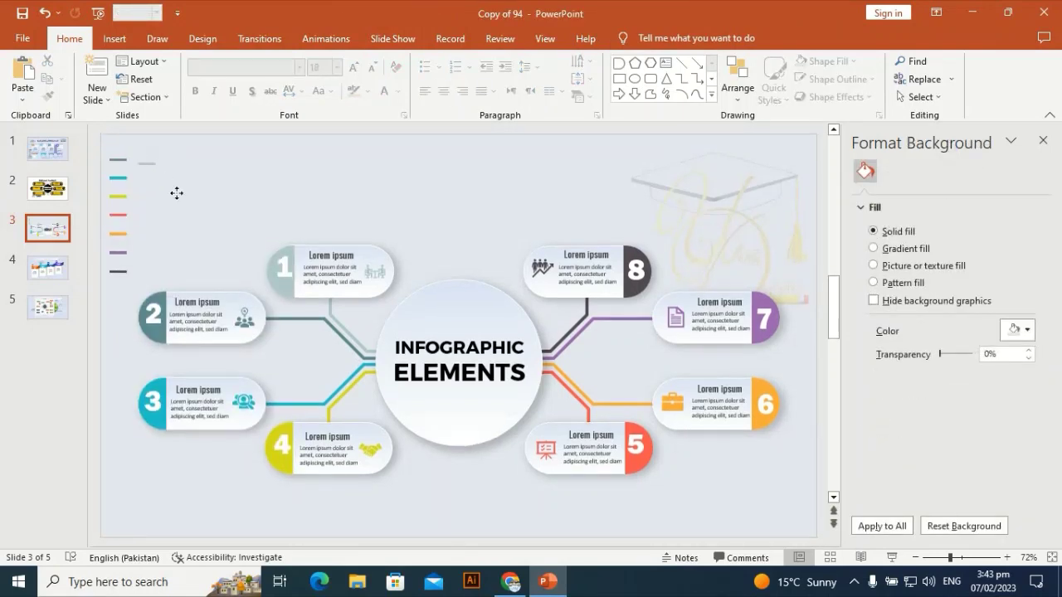